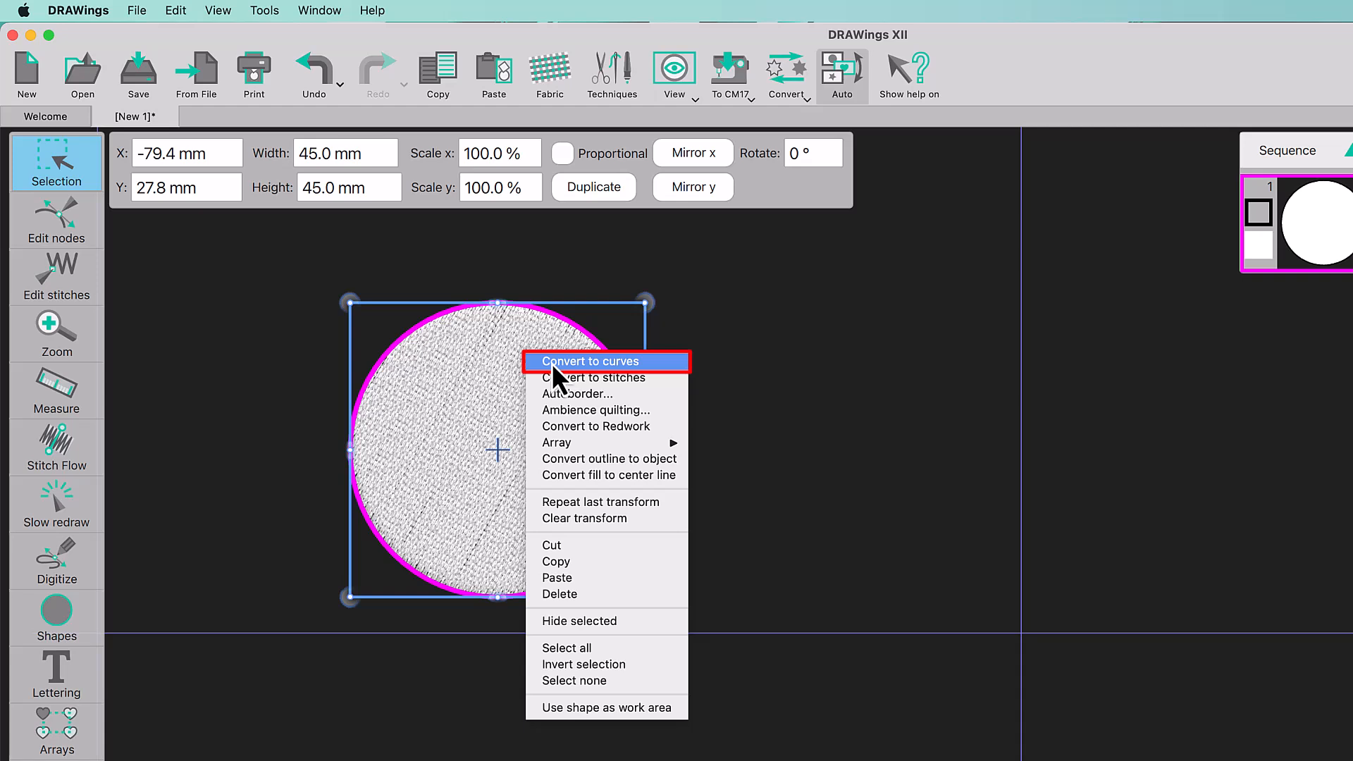
Step: Convert the circle to curves and turn its rightmost node into a cusp node
click(552, 365)
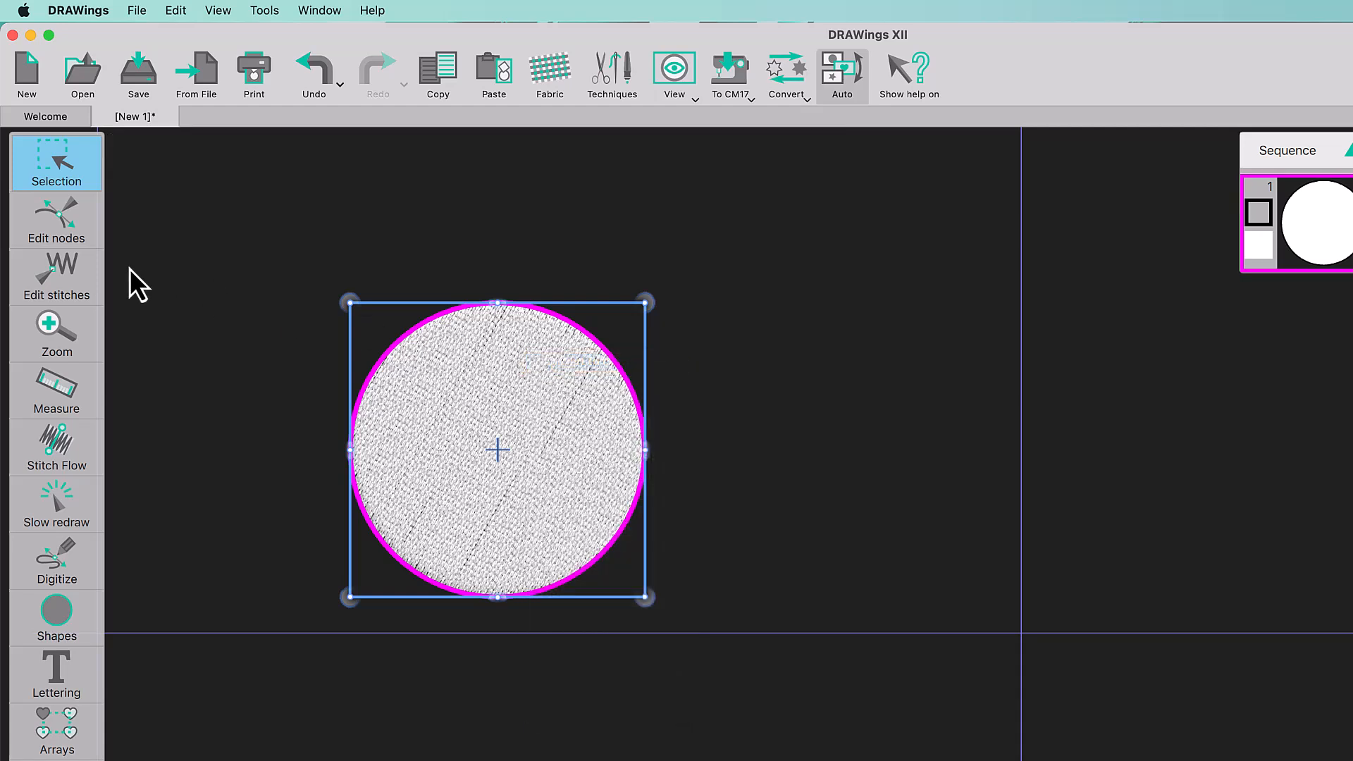
click(70, 235)
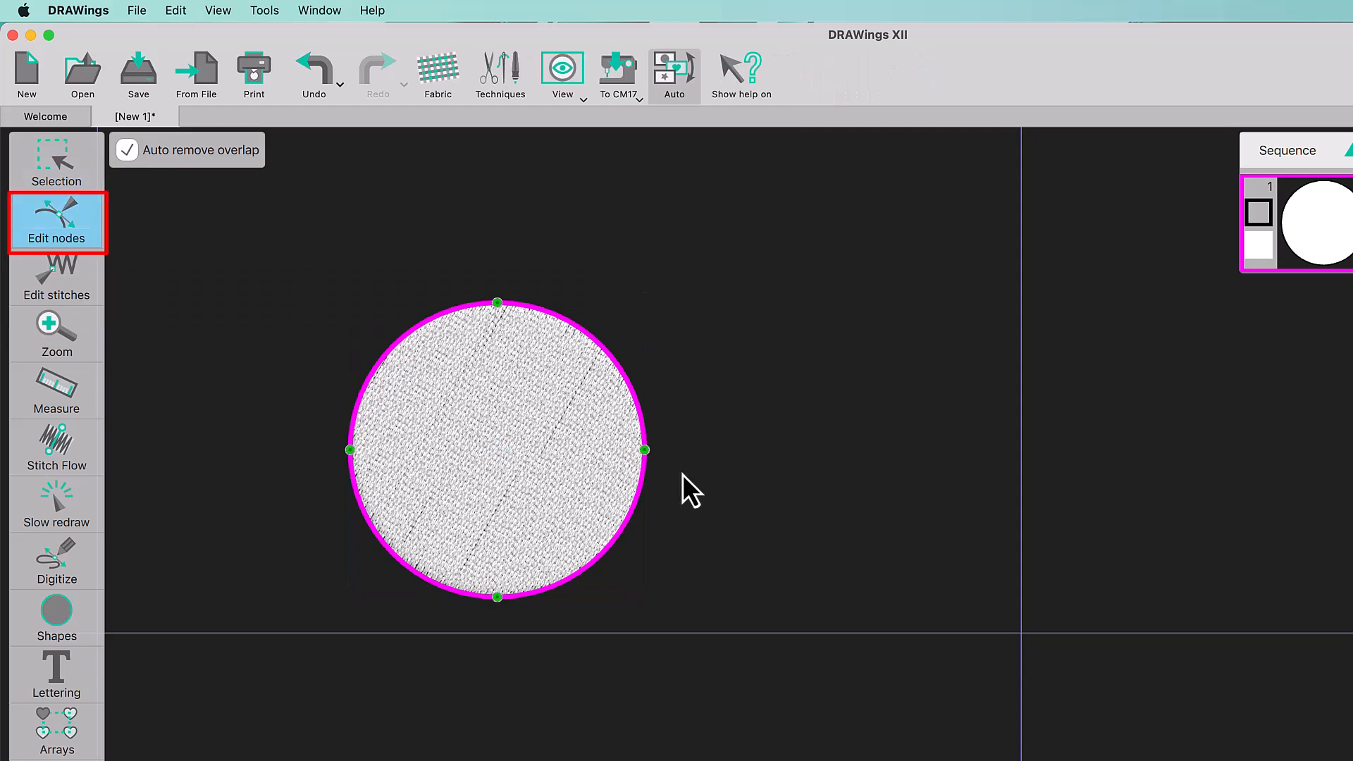
right_click(644, 457)
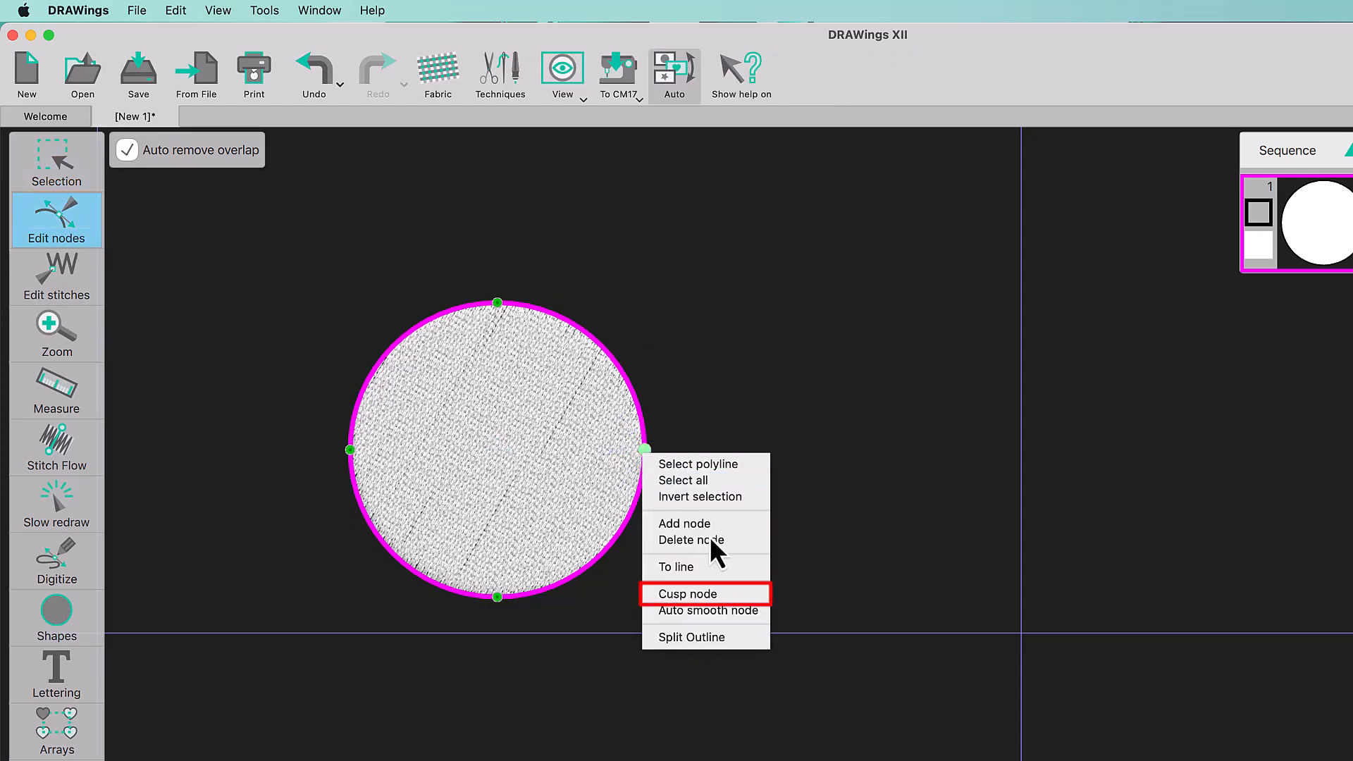
click(713, 596)
Step: Move the cusp node outward until the shape is about 63 mm wide, and angle both its handles inward to form a pointed teardrop tip
key(Right)
key(Right)
key(Right)
key(Right)
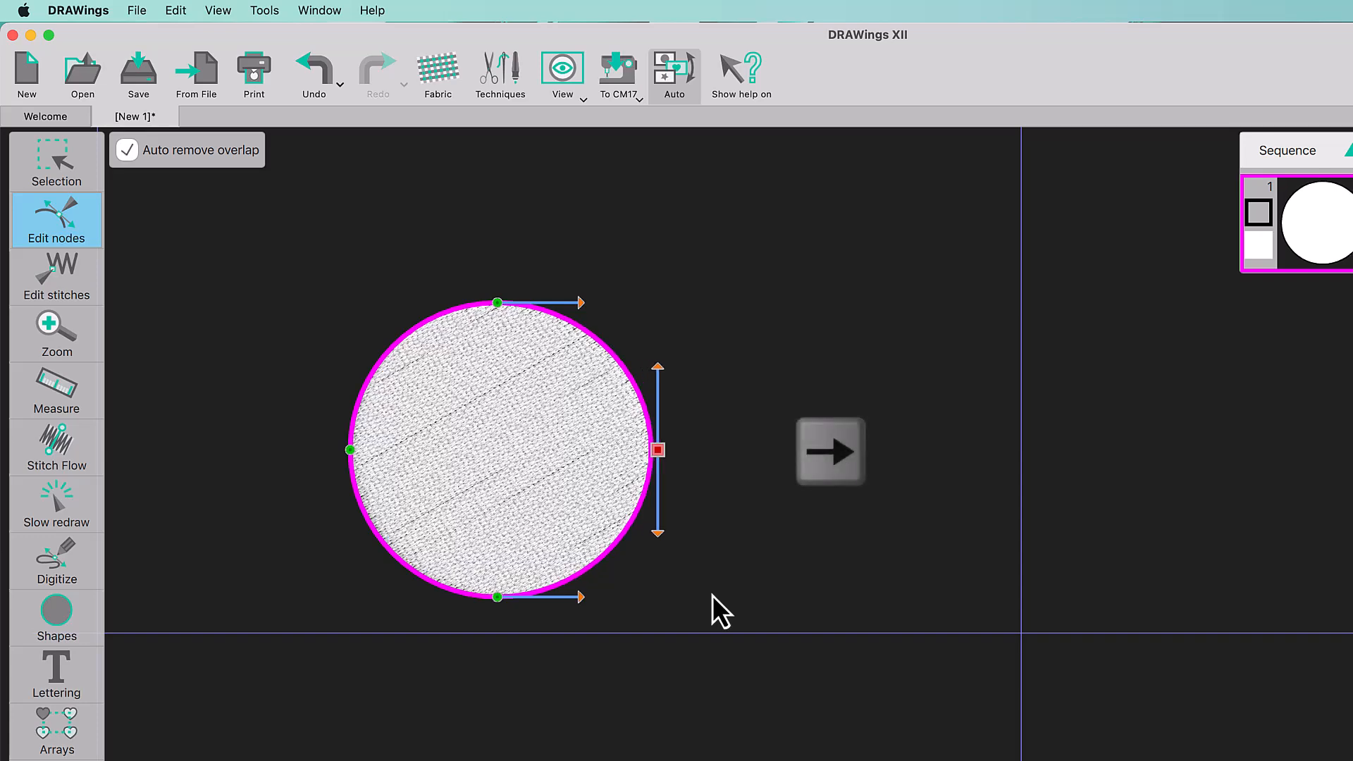
key(Right)
key(Right)
key(Right)
key(Right)
key(Right)
key(Right)
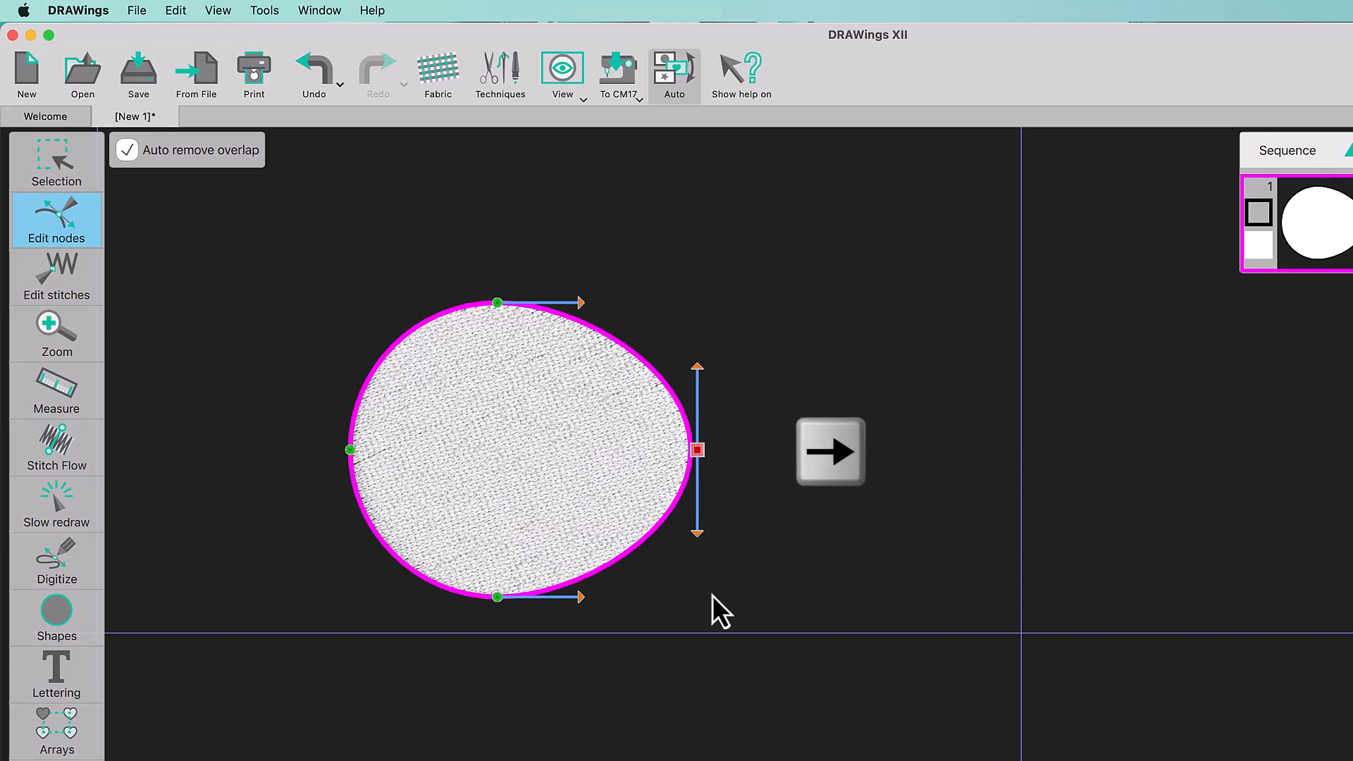
key(Right)
key(Right)
key(Right)
key(Right)
key(Right)
key(Right)
key(Right)
key(Right)
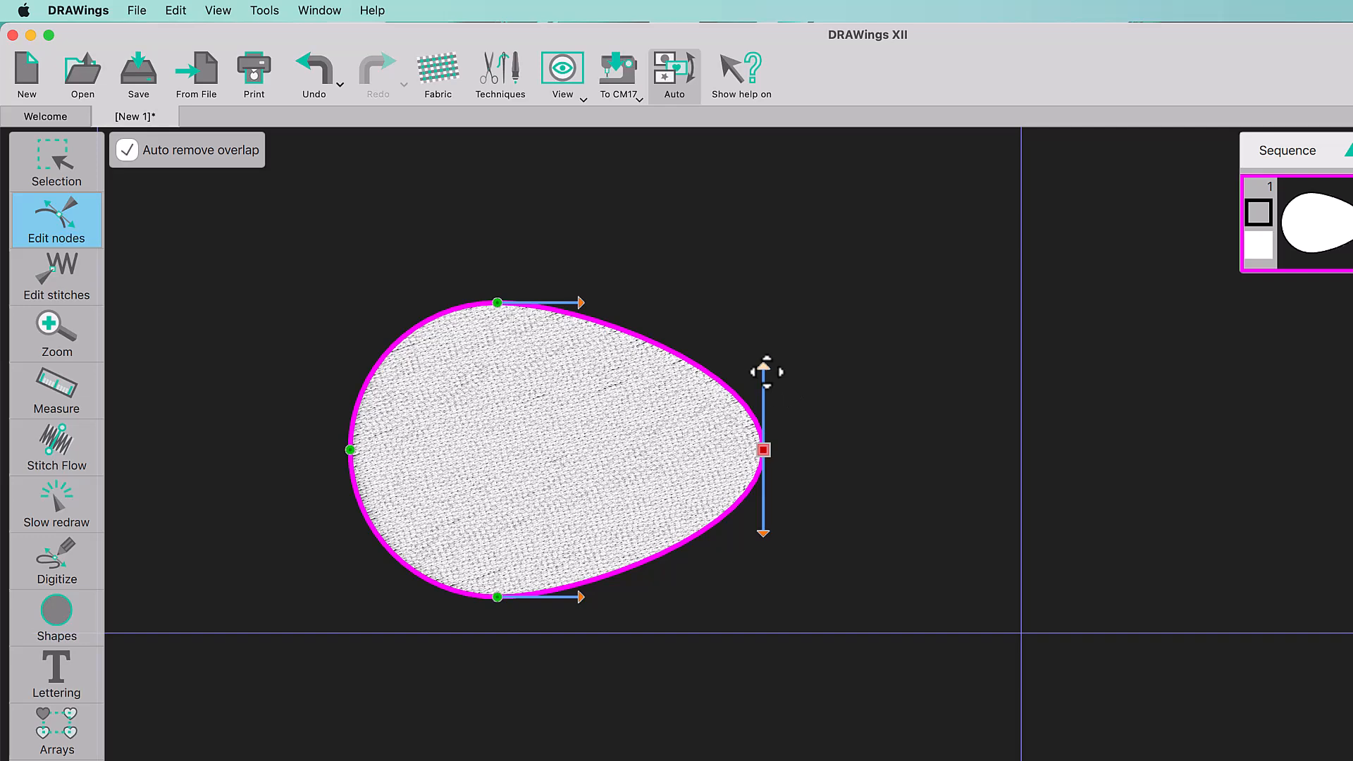
drag(766, 372, 710, 386)
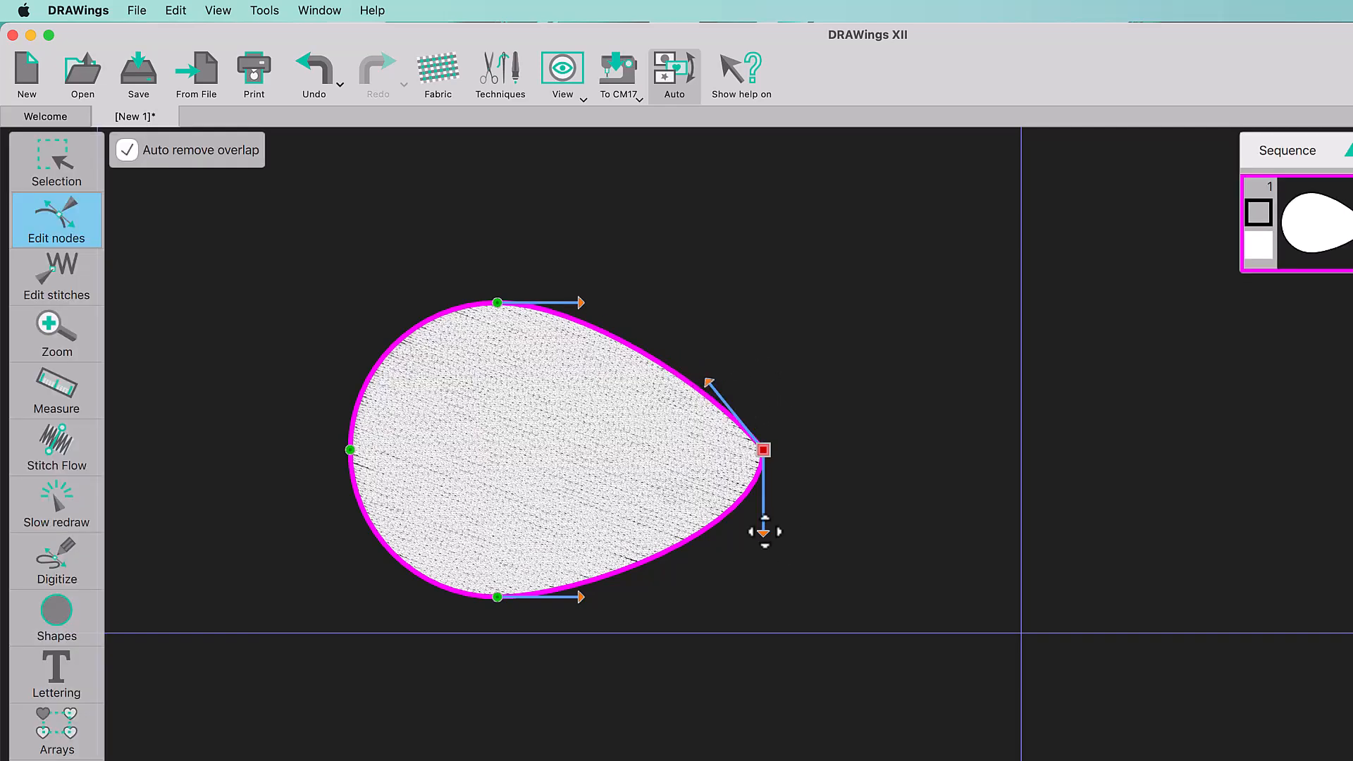
drag(764, 535, 701, 510)
Step: Set the teardrop's width to 70 mm
click(61, 172)
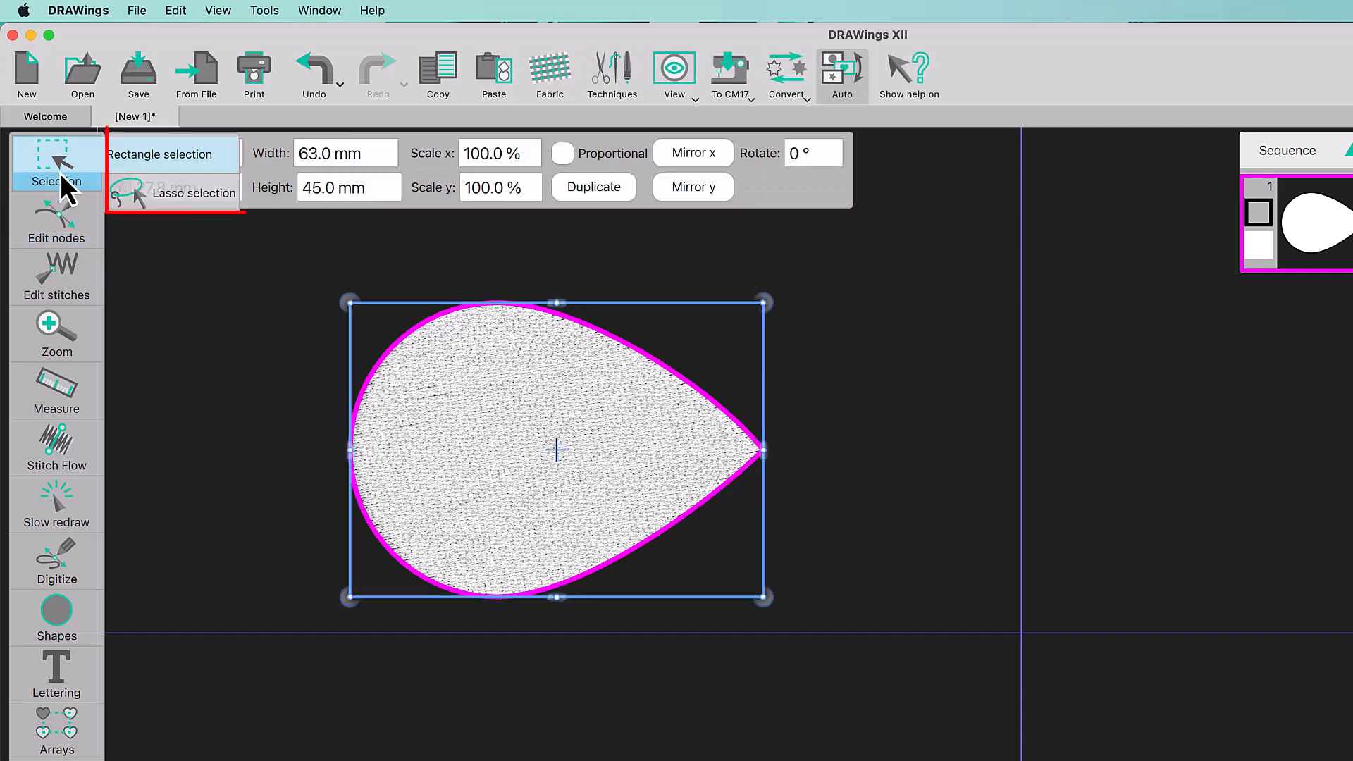
double_click(332, 151)
text(70)
key(Return)
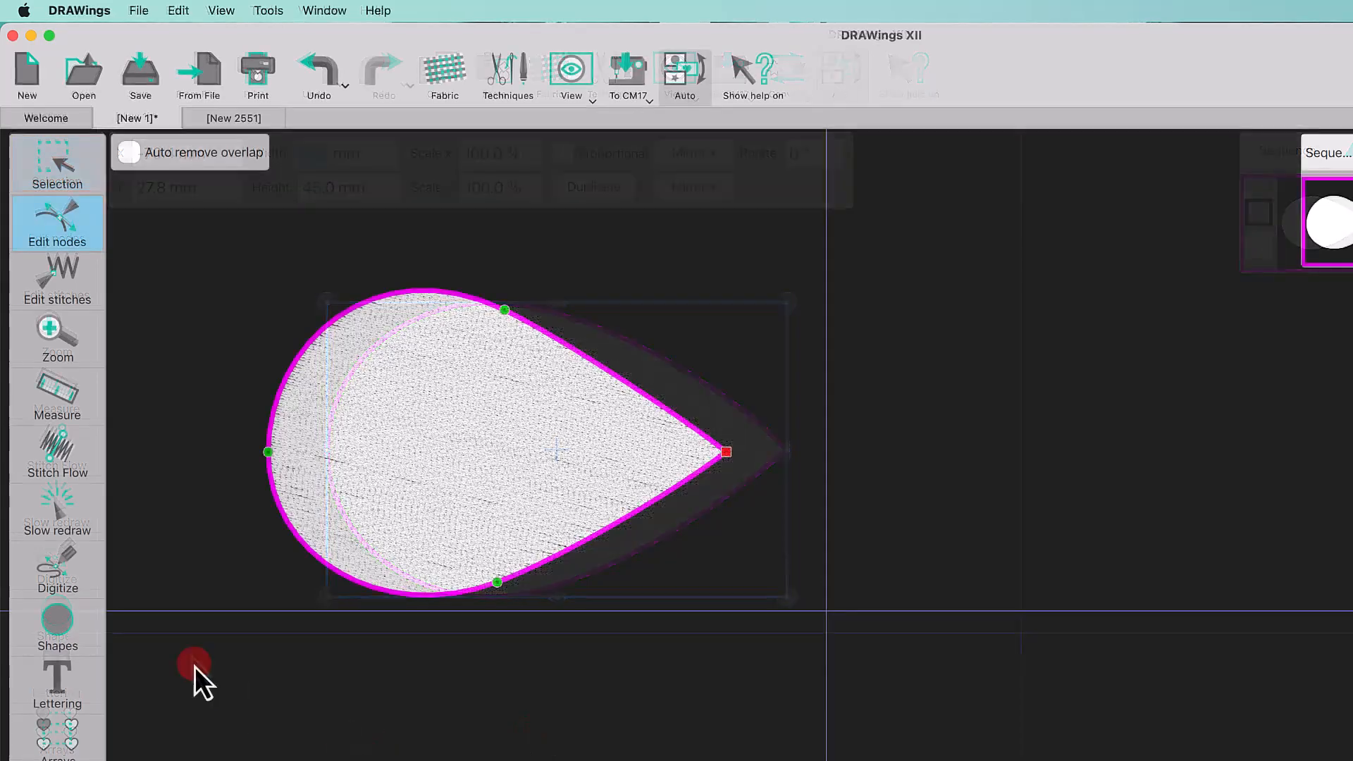
Step: Digitize a wavy line across the rounded part of the teardrop and split the teardrop along it with the Knife command
drag(437, 636, 383, 567)
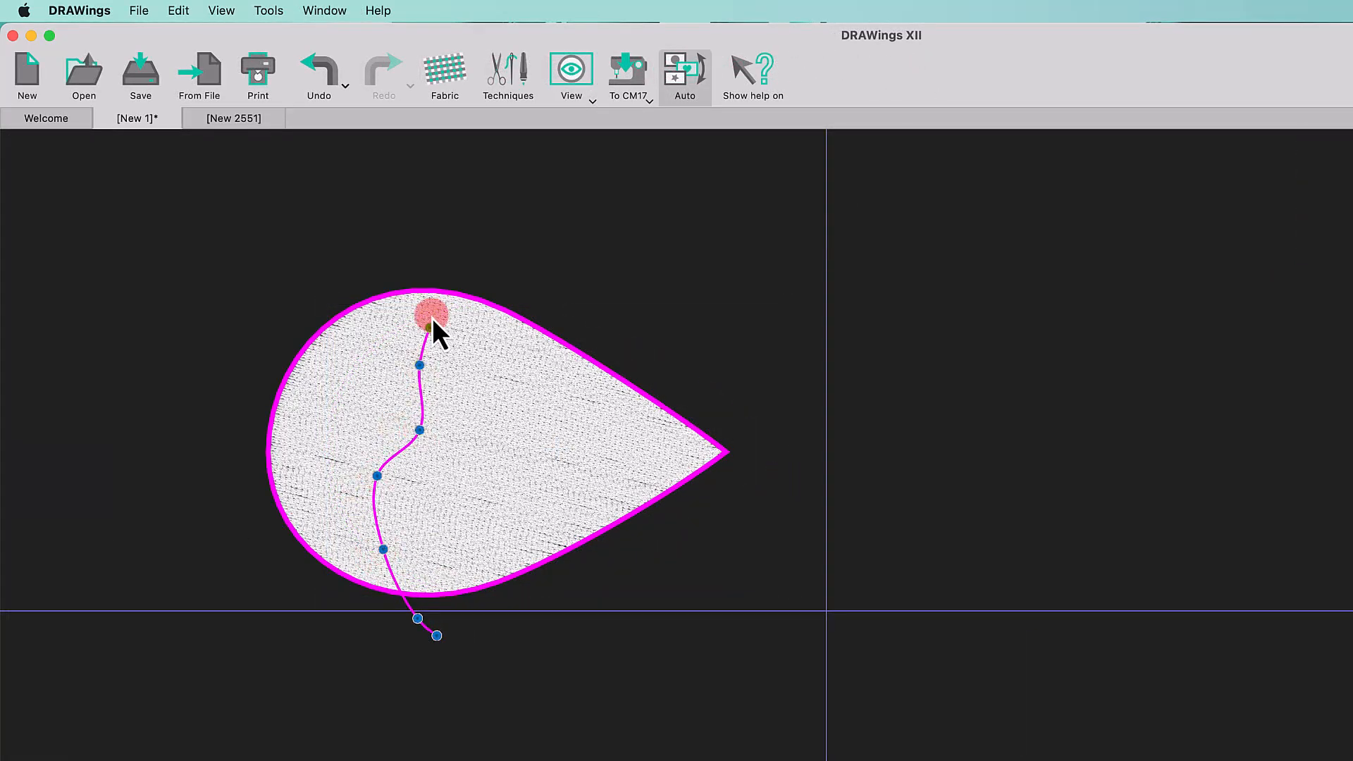
drag(515, 273, 515, 273)
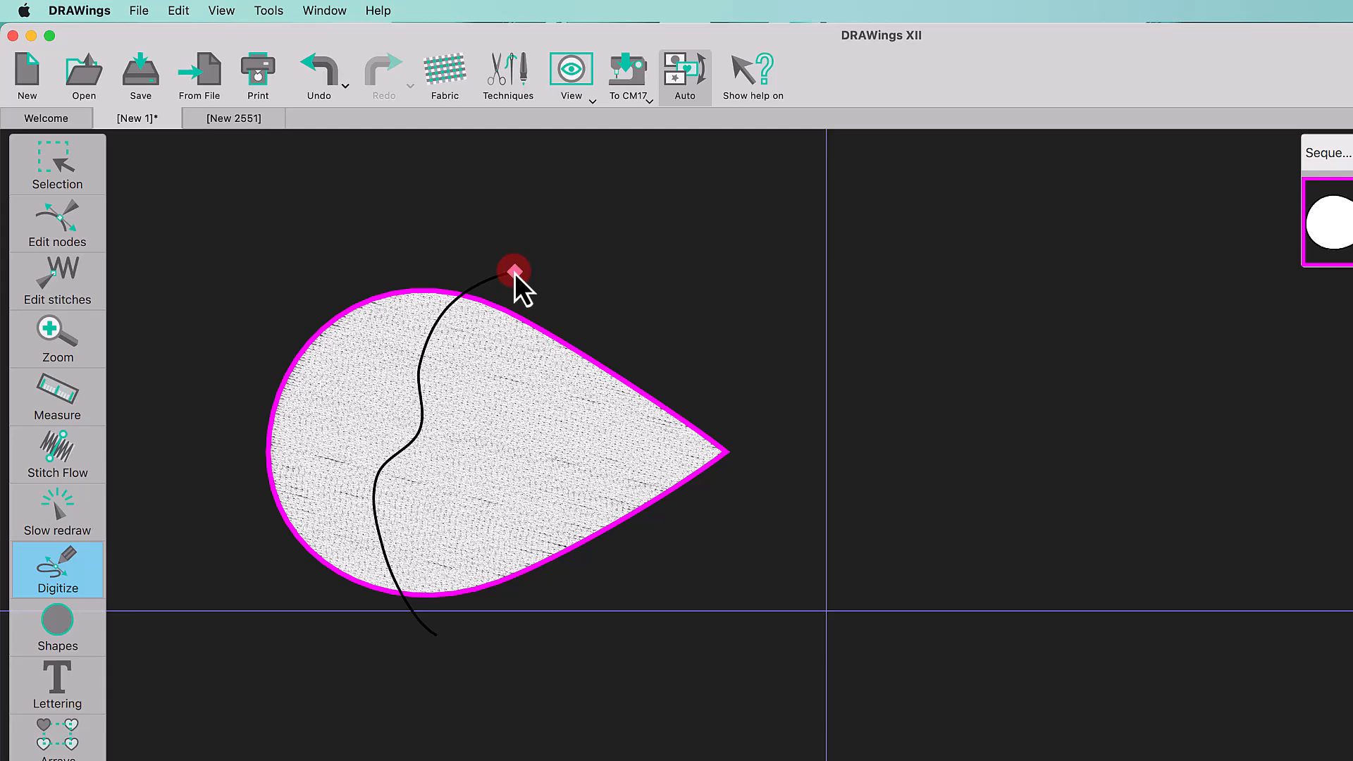
click(71, 180)
shift+click(638, 438)
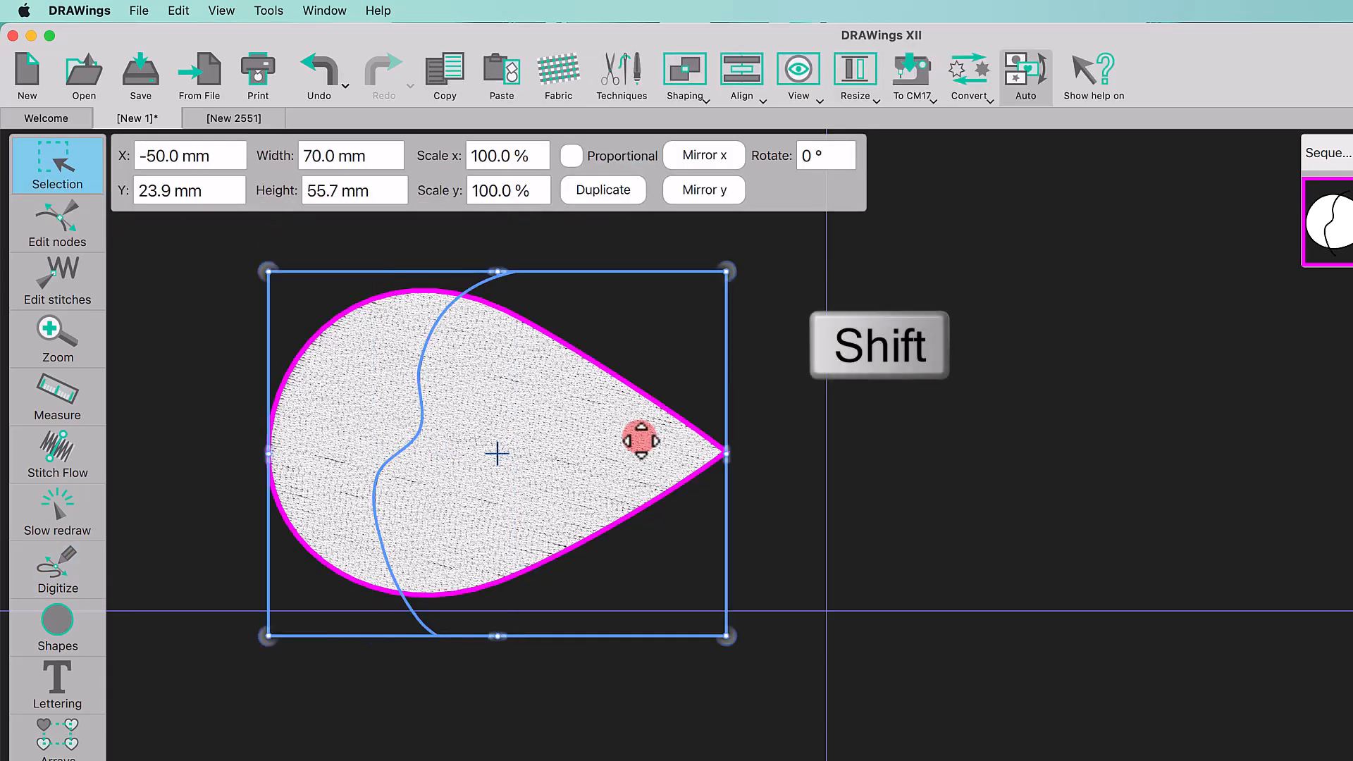
right_click(527, 389)
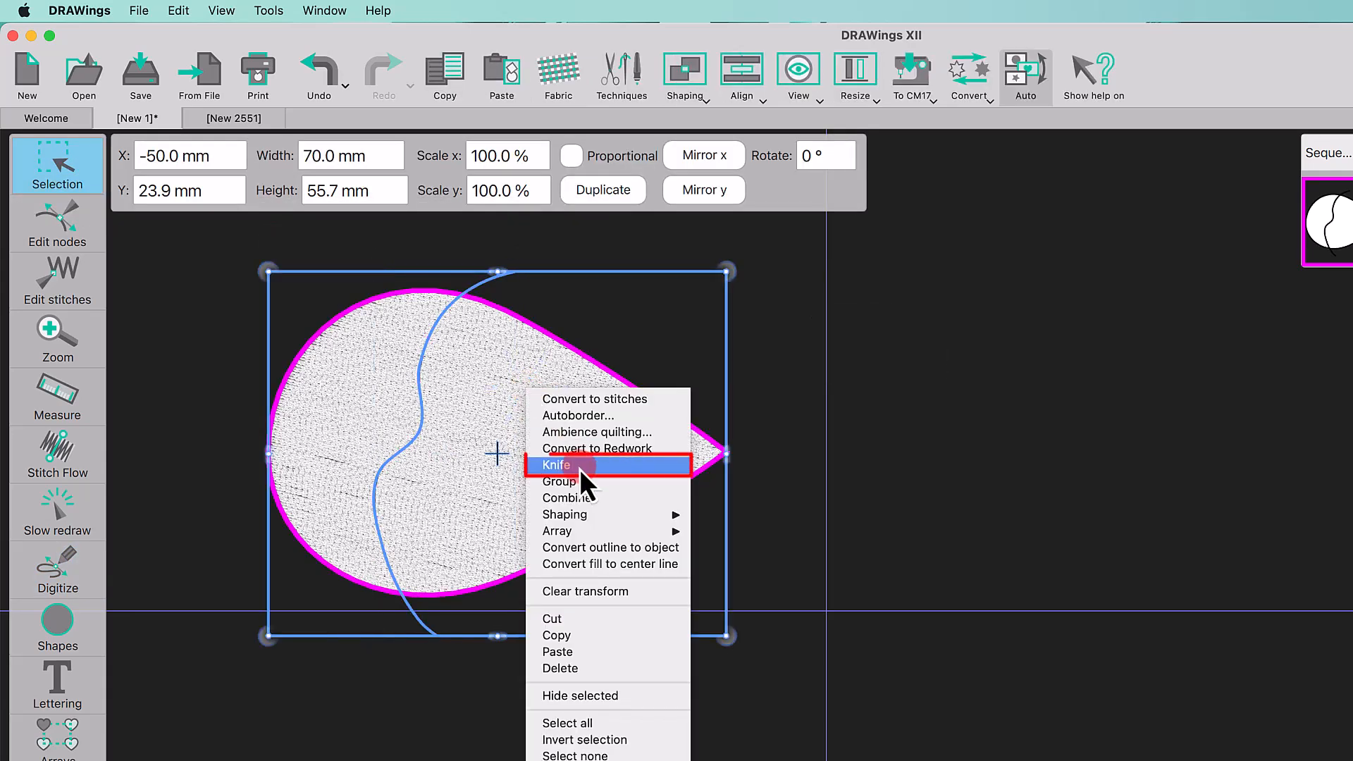
click(579, 465)
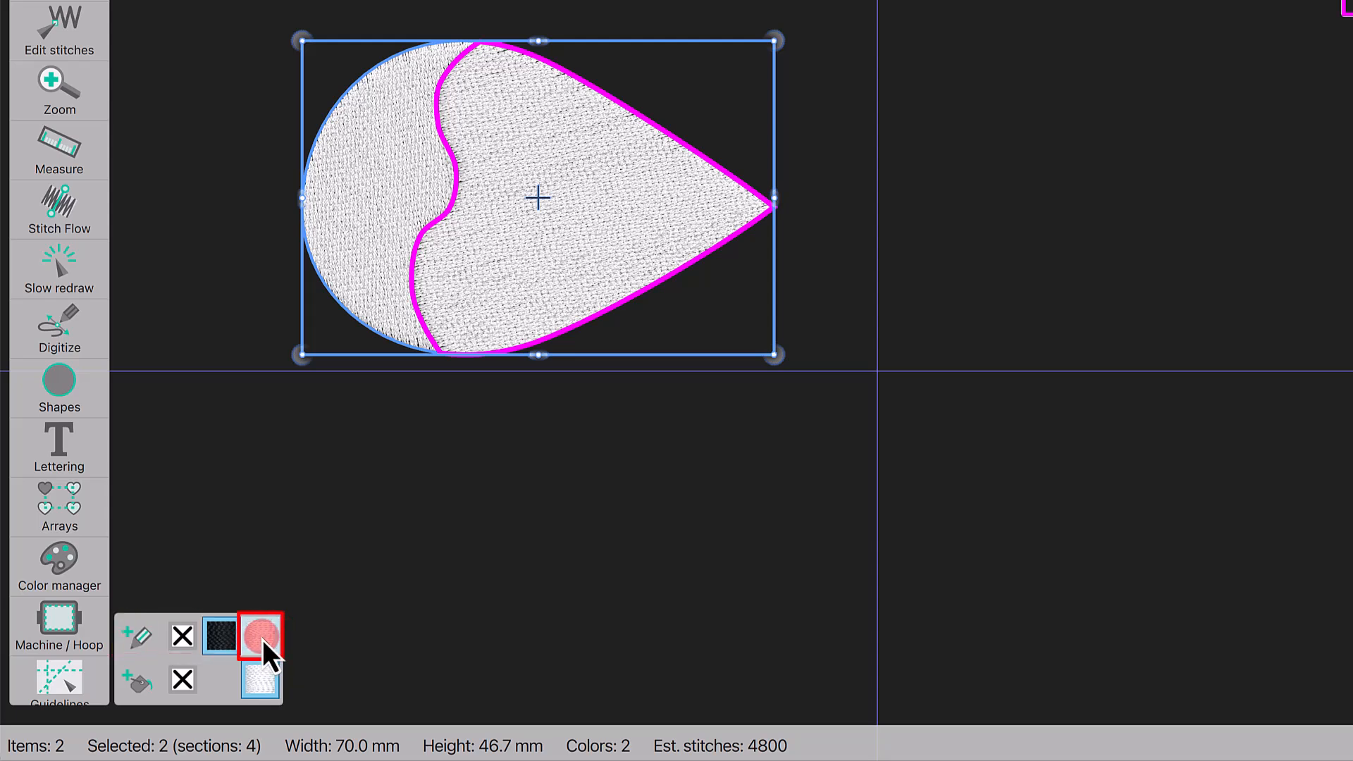
Step: Give both pieces a white outline and fill the pointed piece with lavender (#c9beff)
click(262, 640)
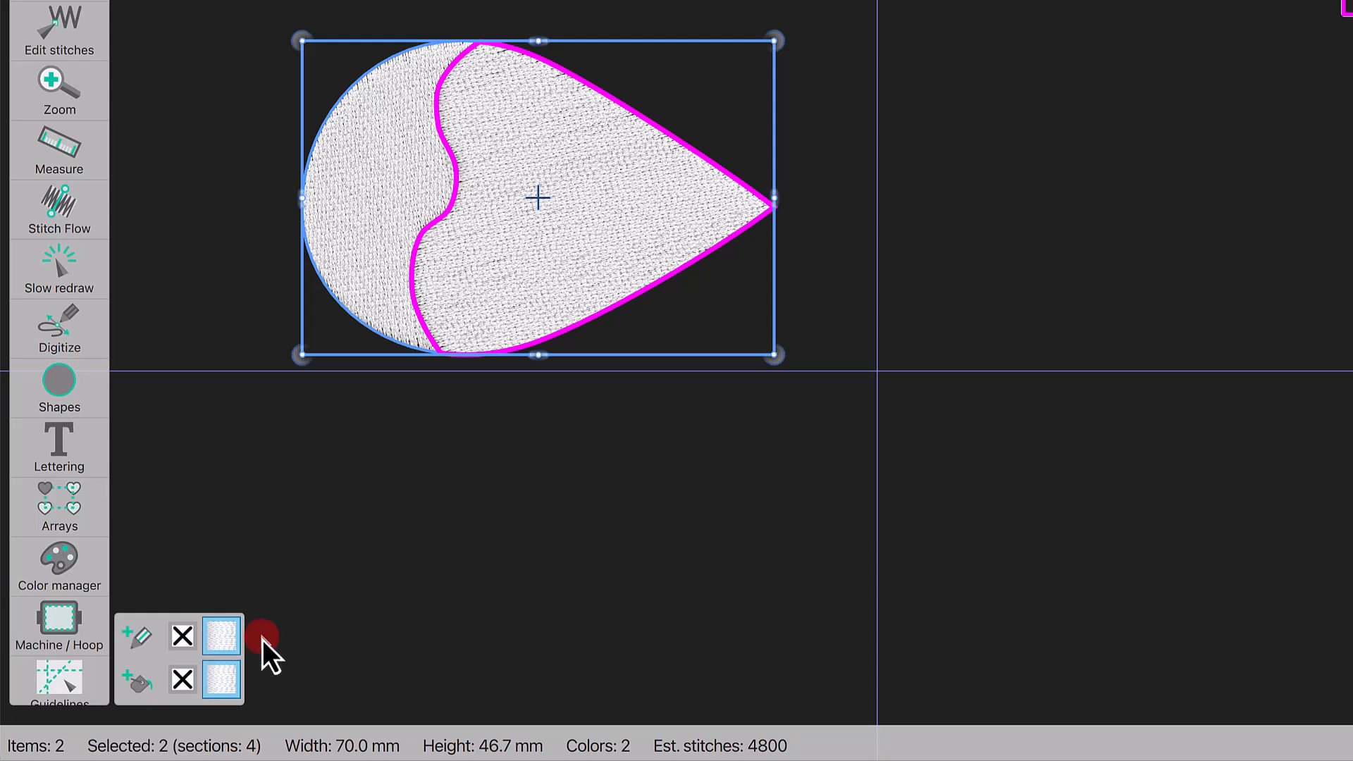
click(431, 604)
click(555, 174)
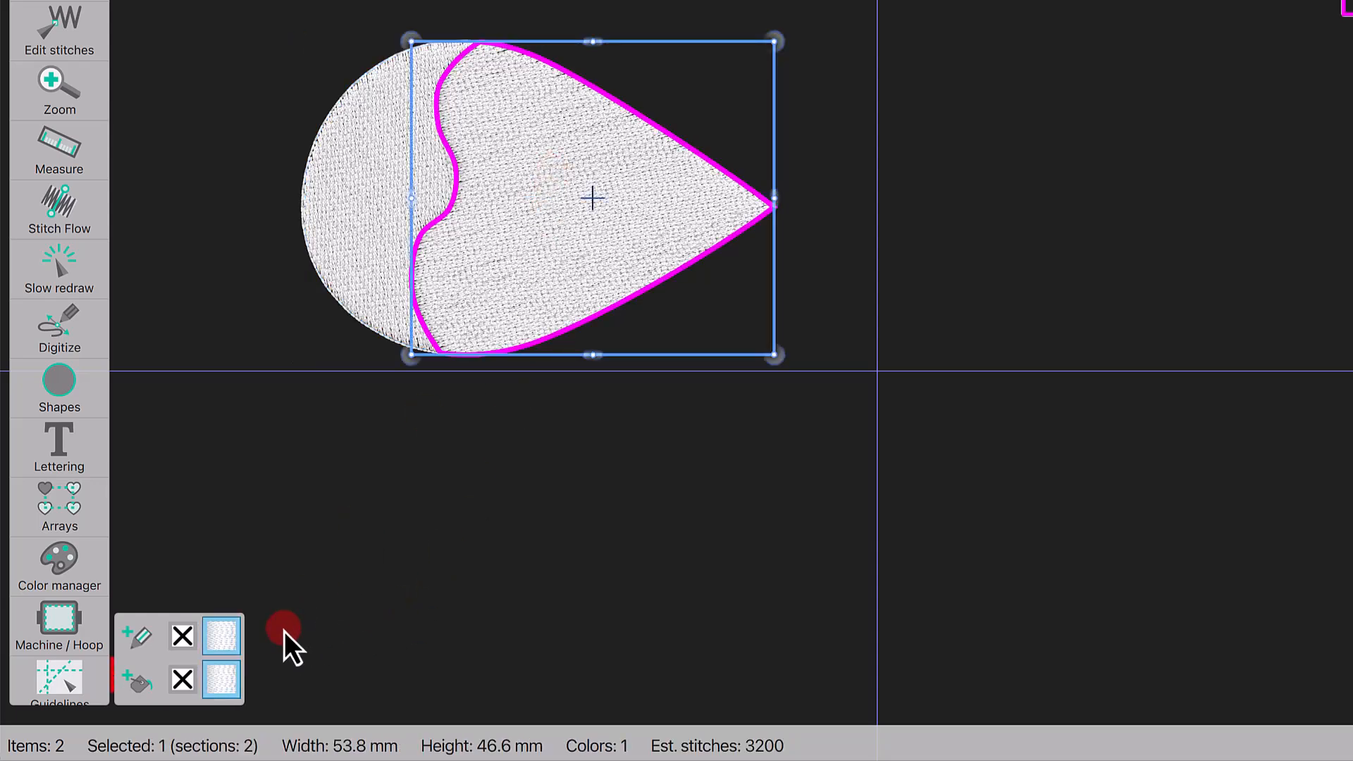
click(140, 680)
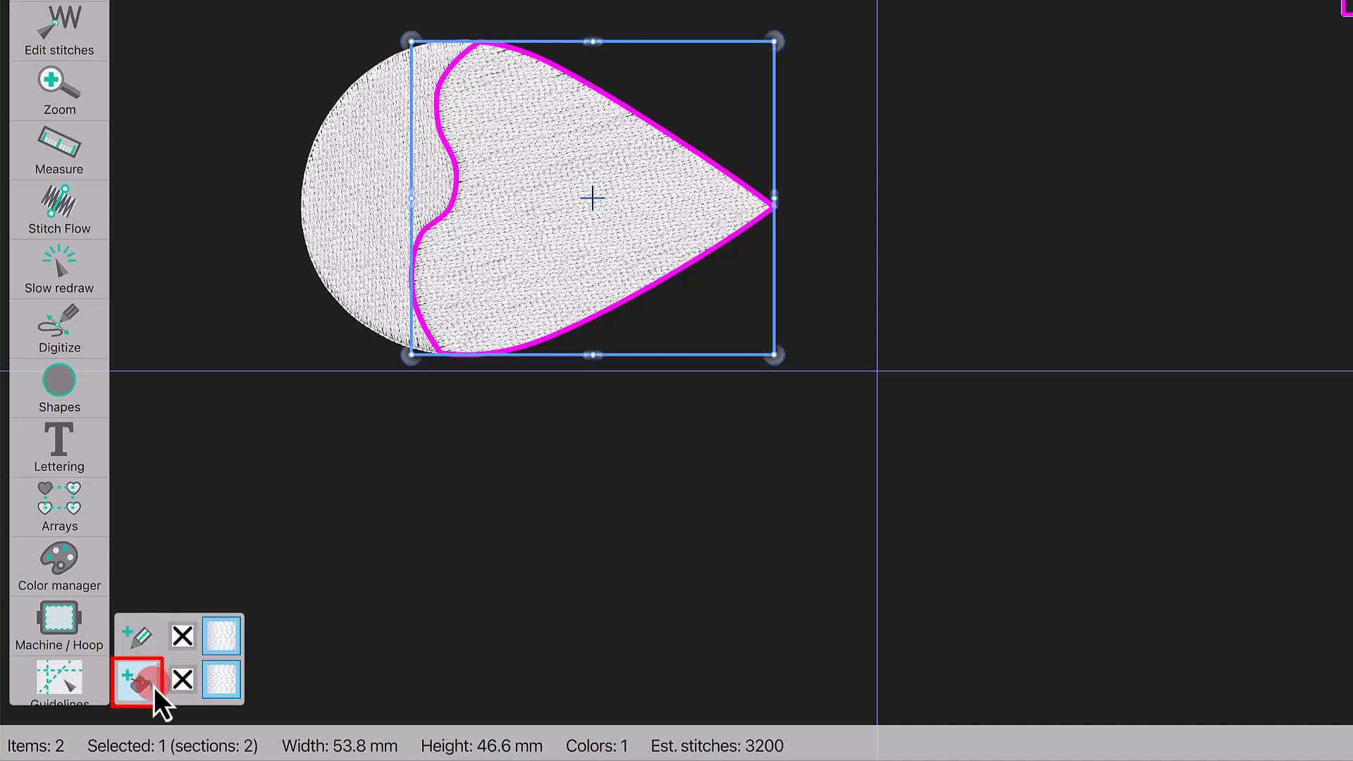
click(146, 687)
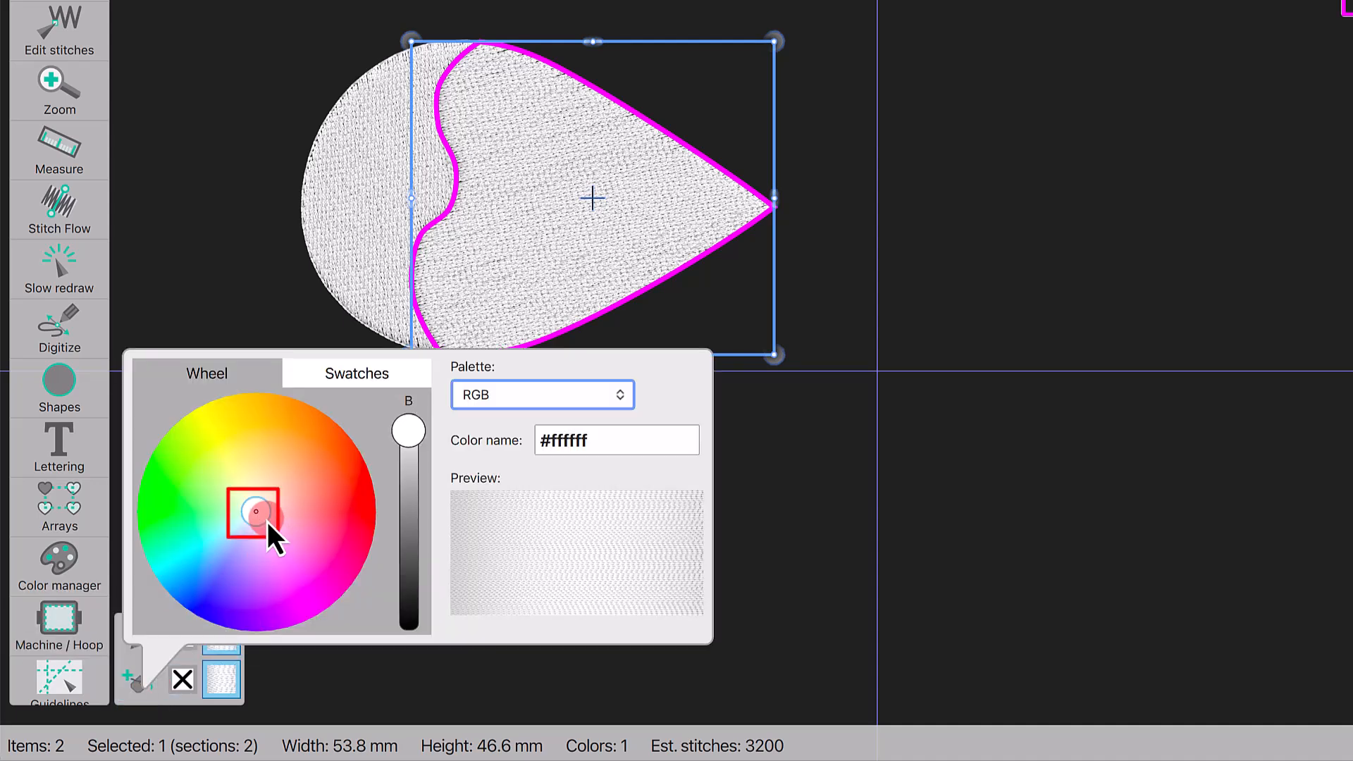
drag(268, 528, 250, 548)
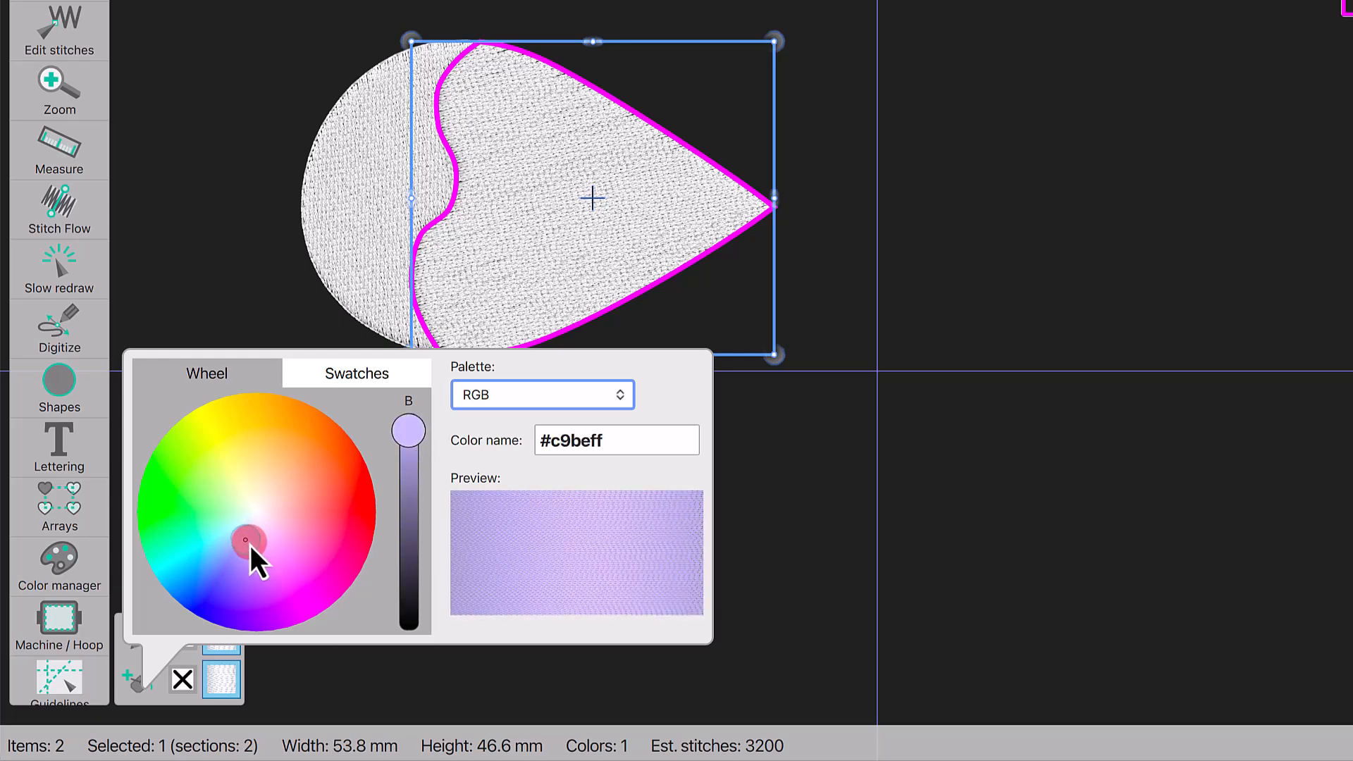
click(817, 553)
Step: Fill the rounded end piece of the teardrop with mint green (#b8ffde)
click(356, 274)
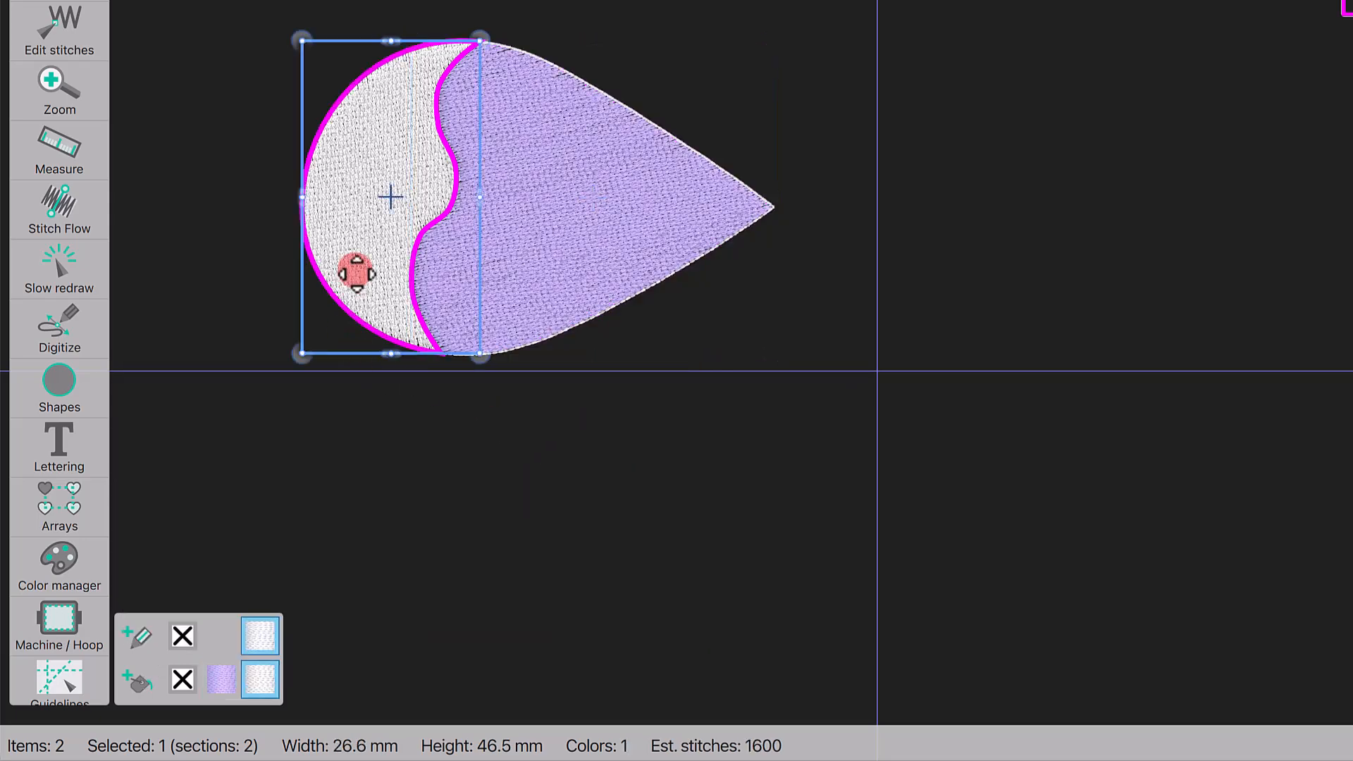
click(141, 681)
drag(254, 519, 223, 525)
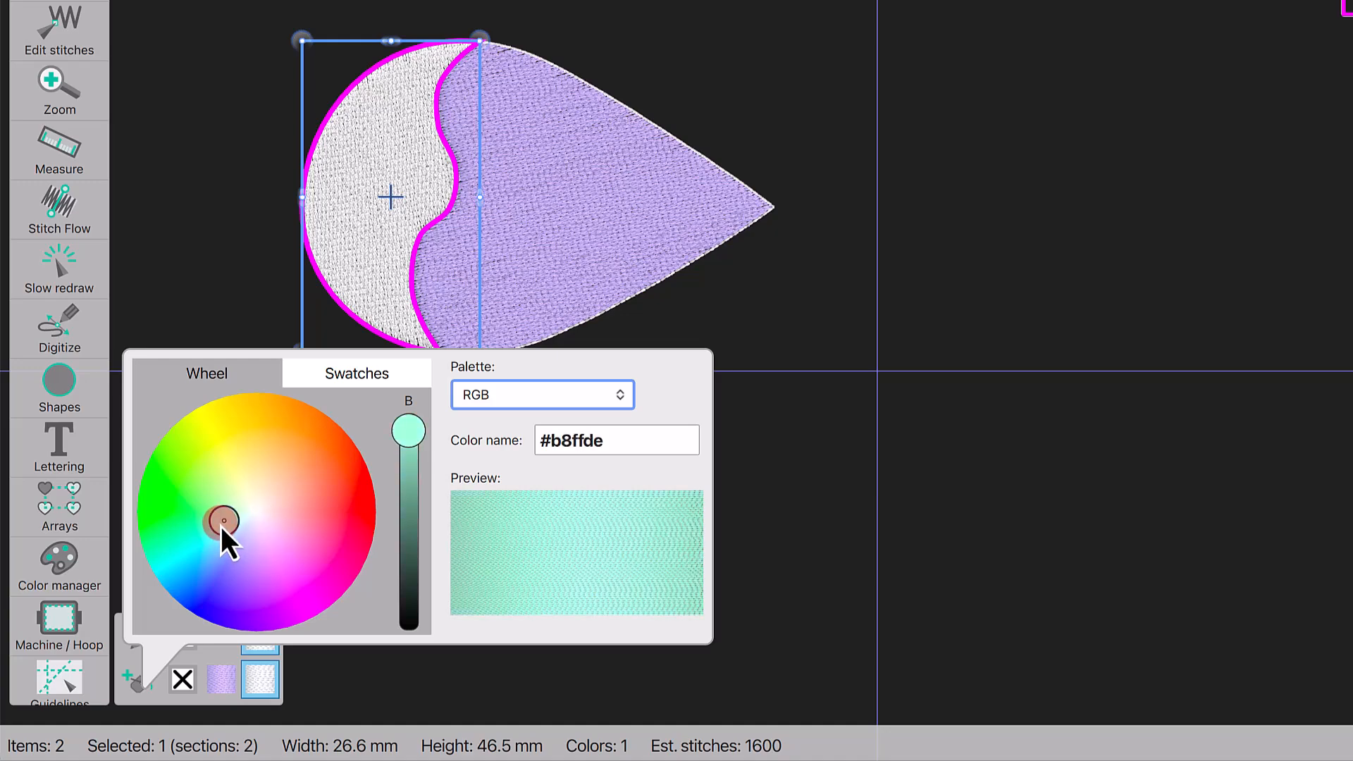
click(833, 476)
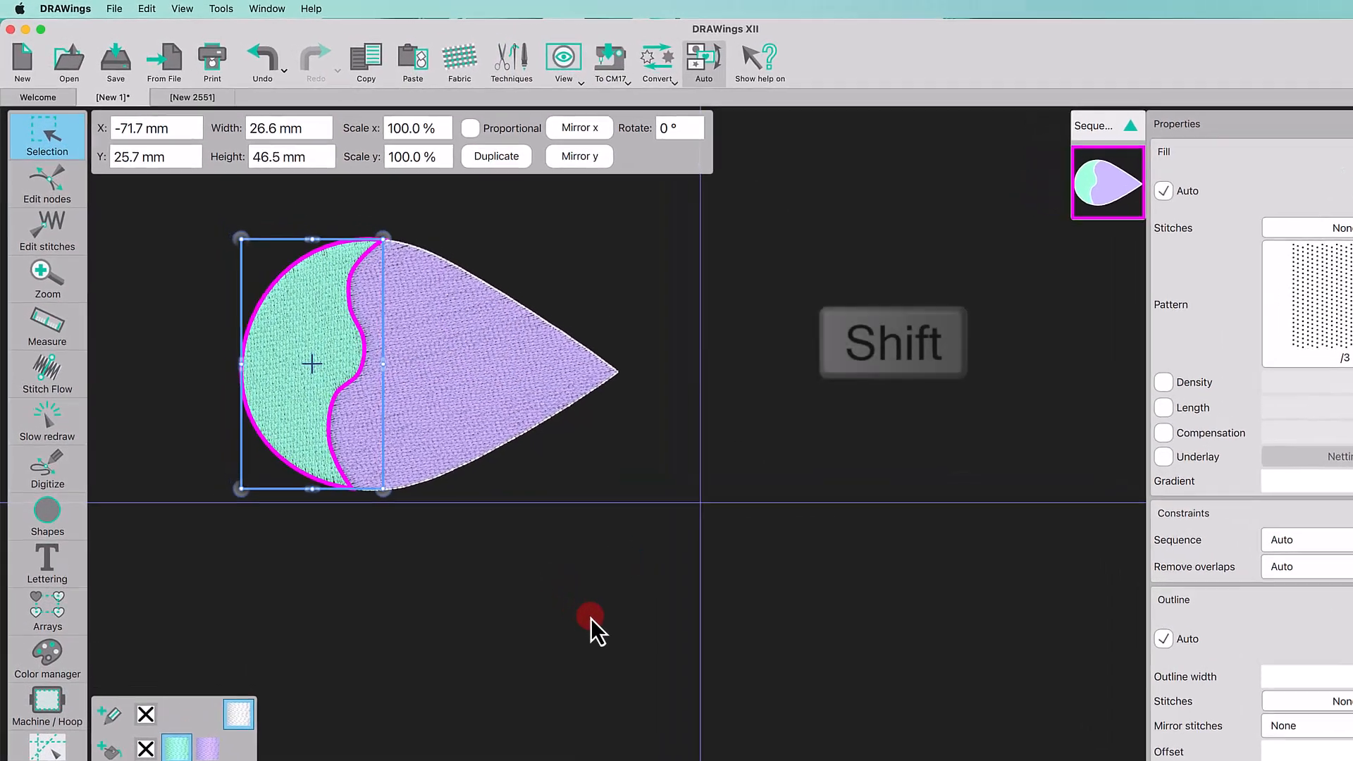
Step: Select both teardrop pieces and rotate them clockwise so the tip points diagonally down to the right
click(552, 578)
click(414, 417)
shift+click(281, 400)
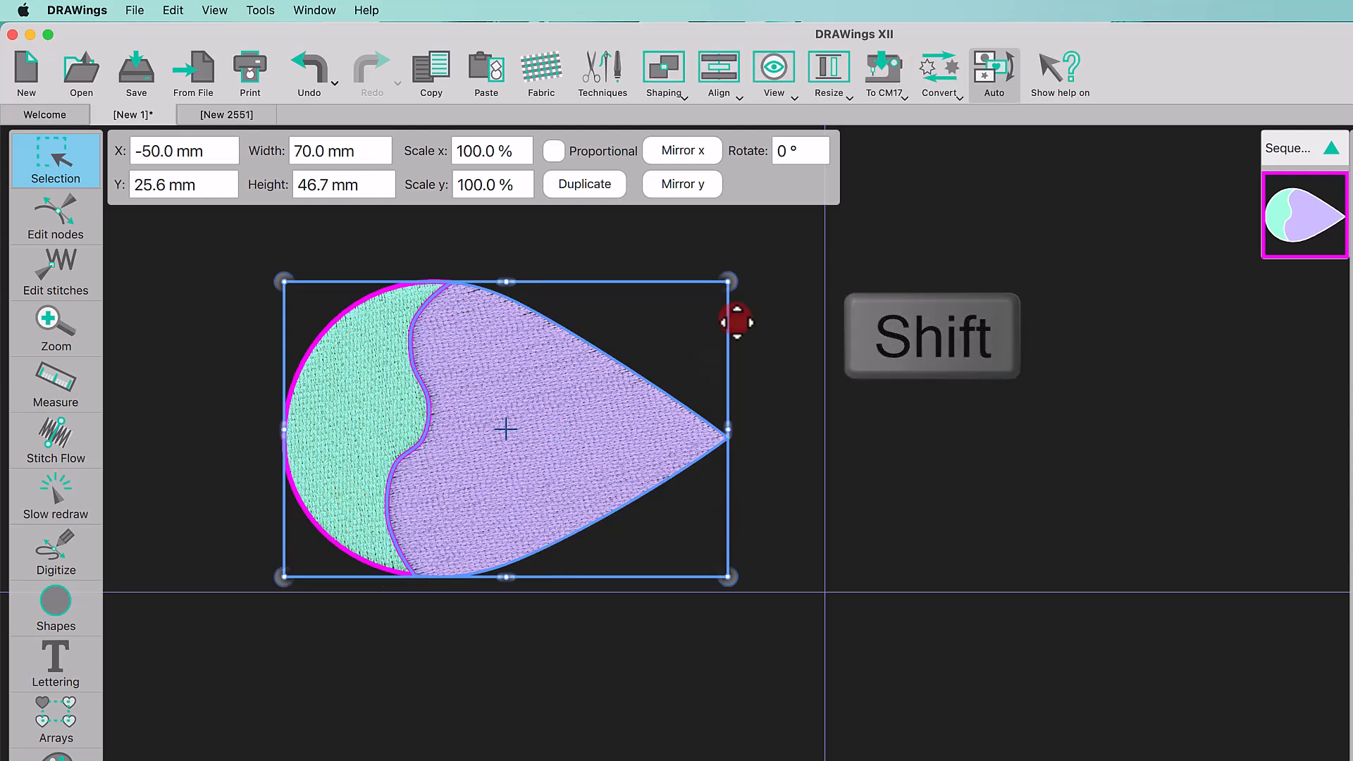
drag(734, 281, 761, 473)
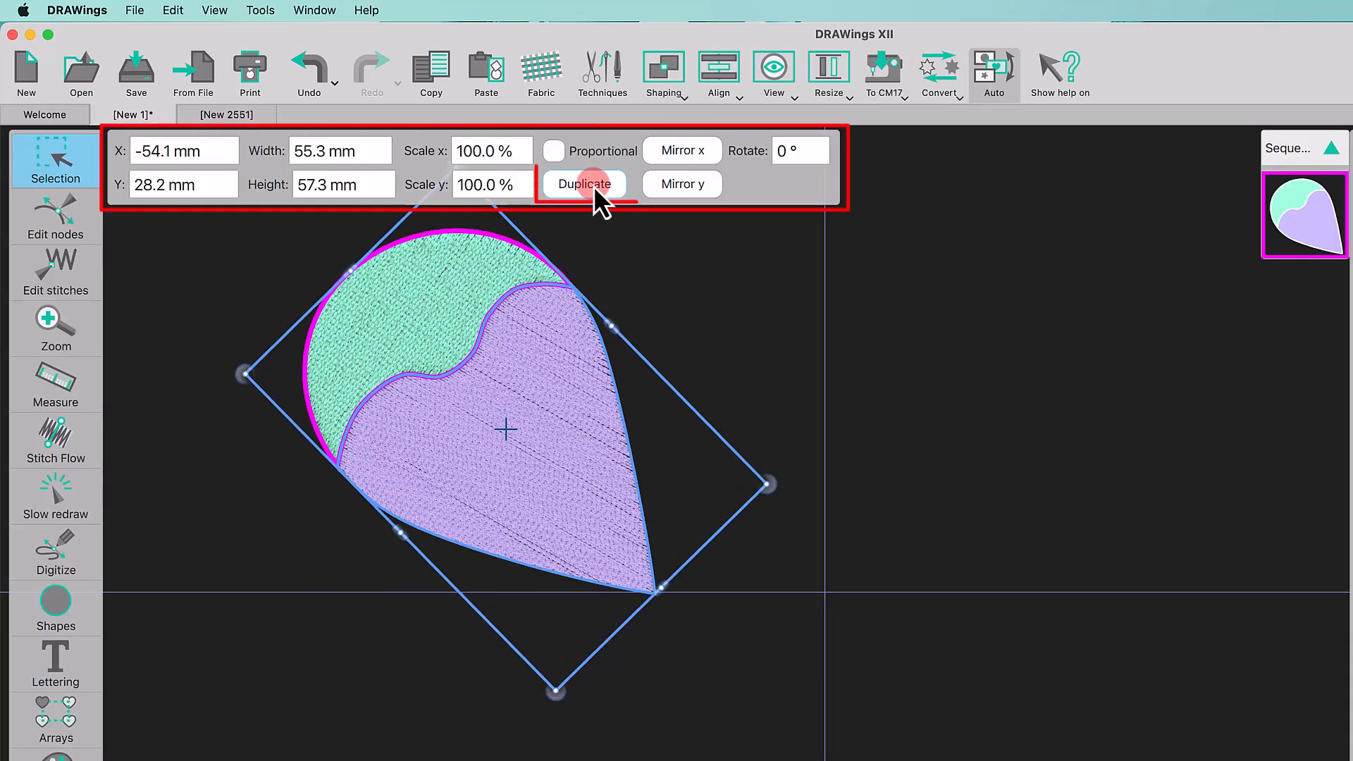
Step: Duplicate the two-colour teardrop and mirror the copy with Mirror y
click(594, 185)
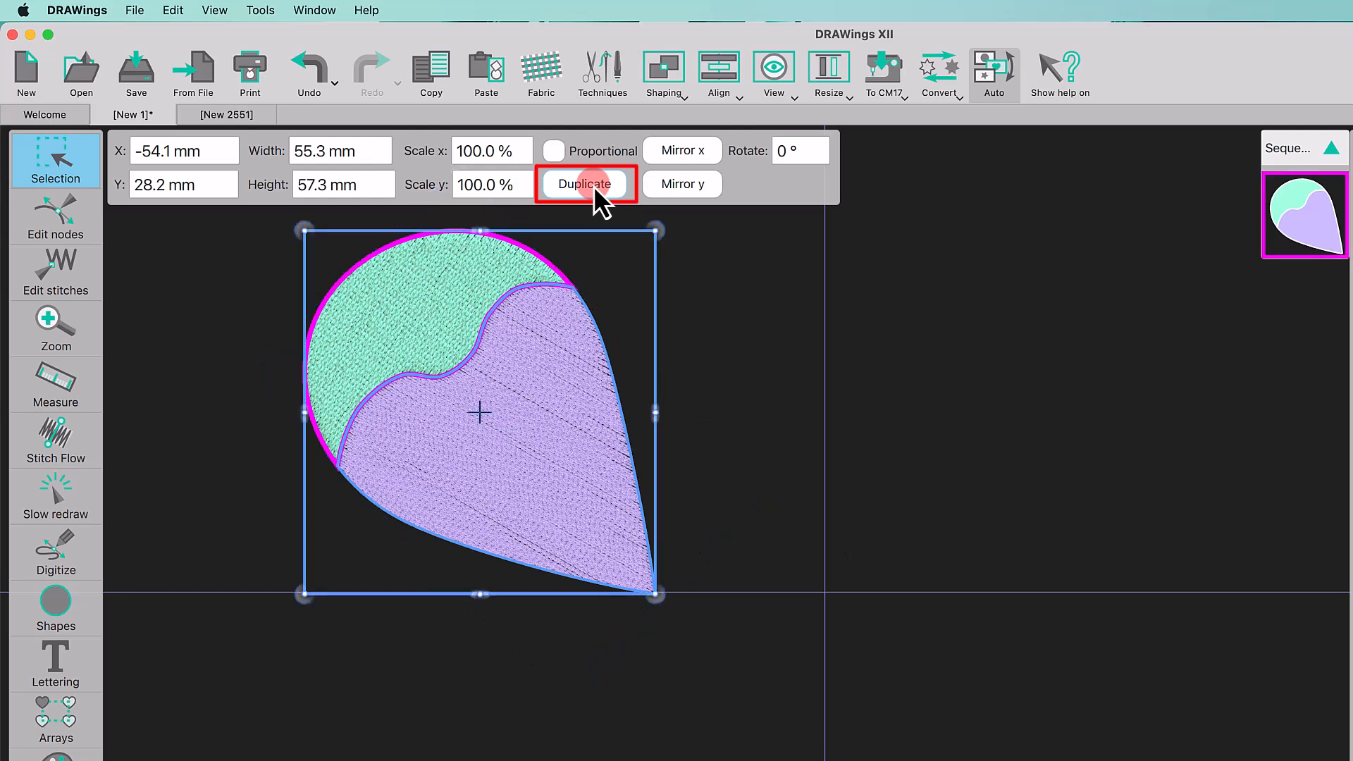
click(683, 185)
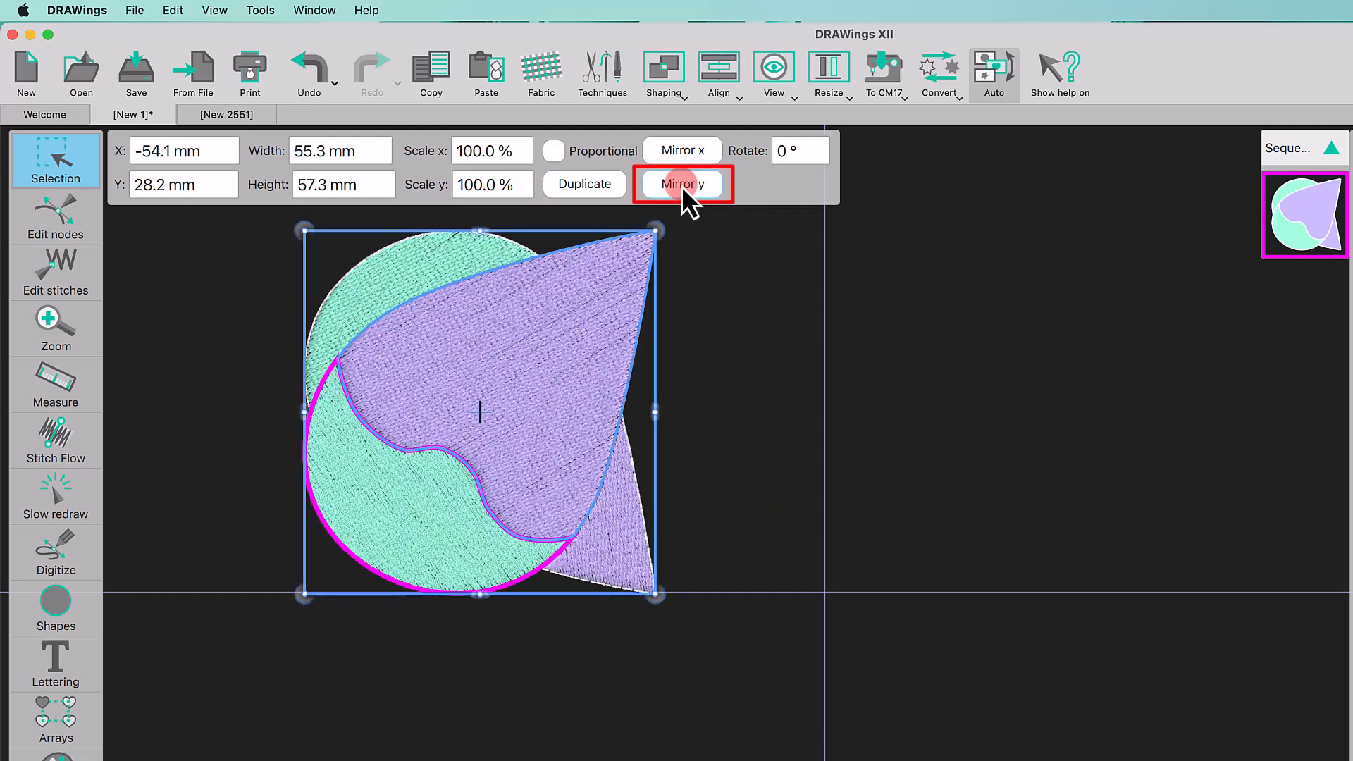
Step: Scale the mirrored copy proportionally to 80% and place it below the original with the two tips nearly meeting
click(556, 154)
double_click(506, 163)
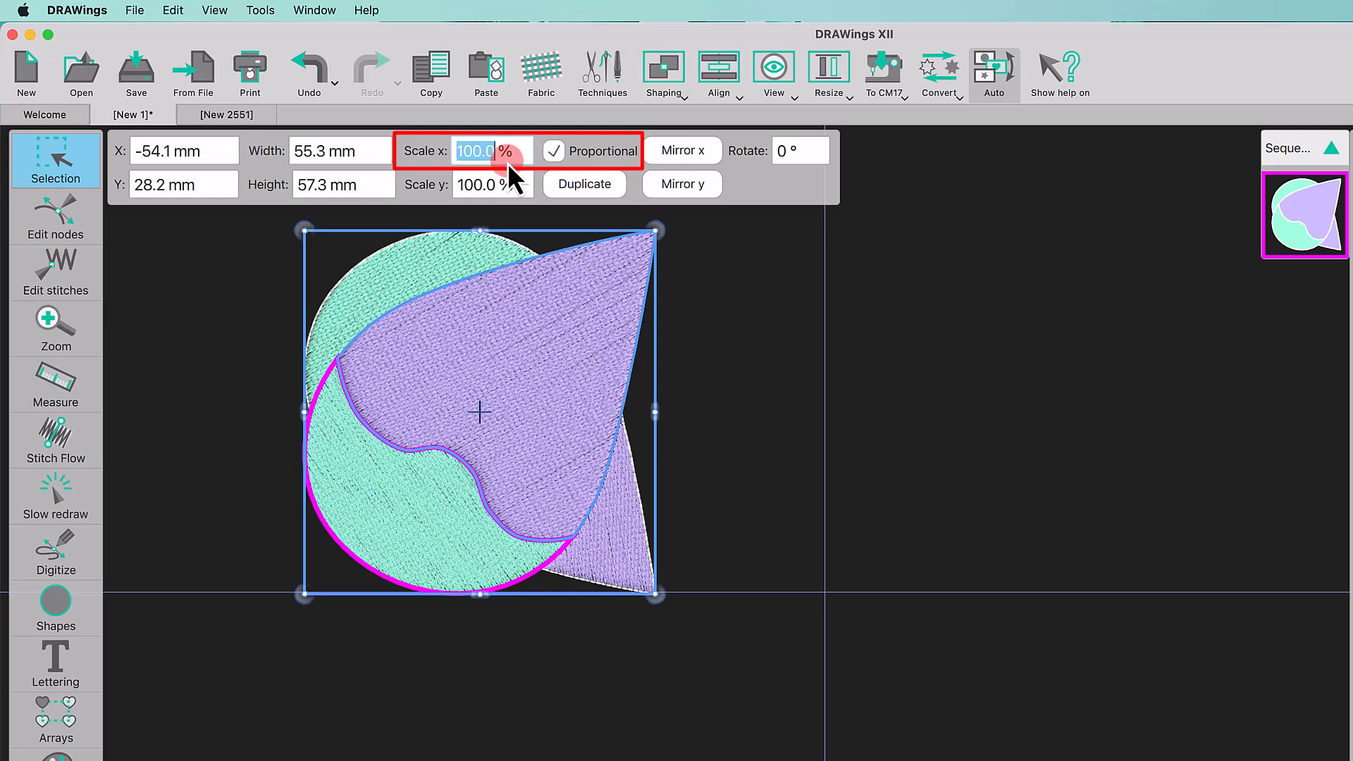
text(8)
key(Return)
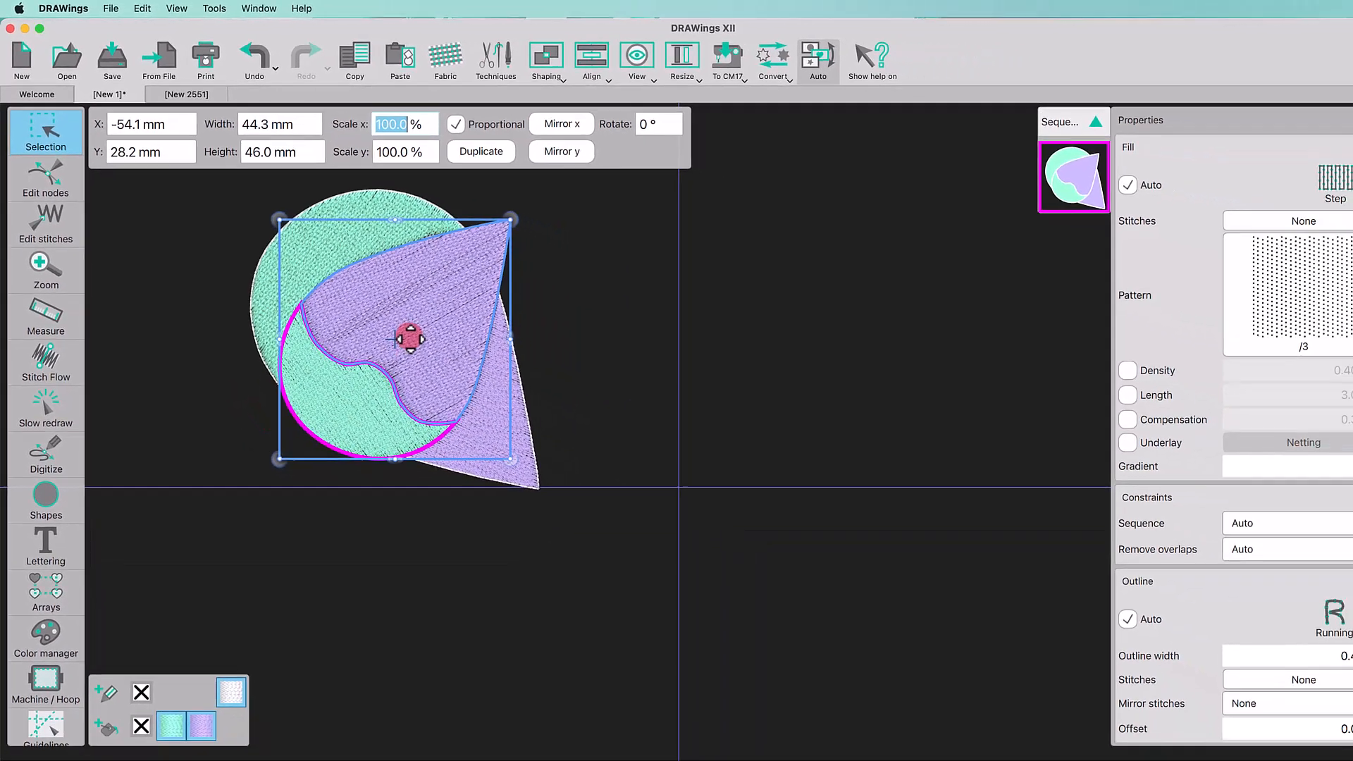
drag(410, 339, 434, 604)
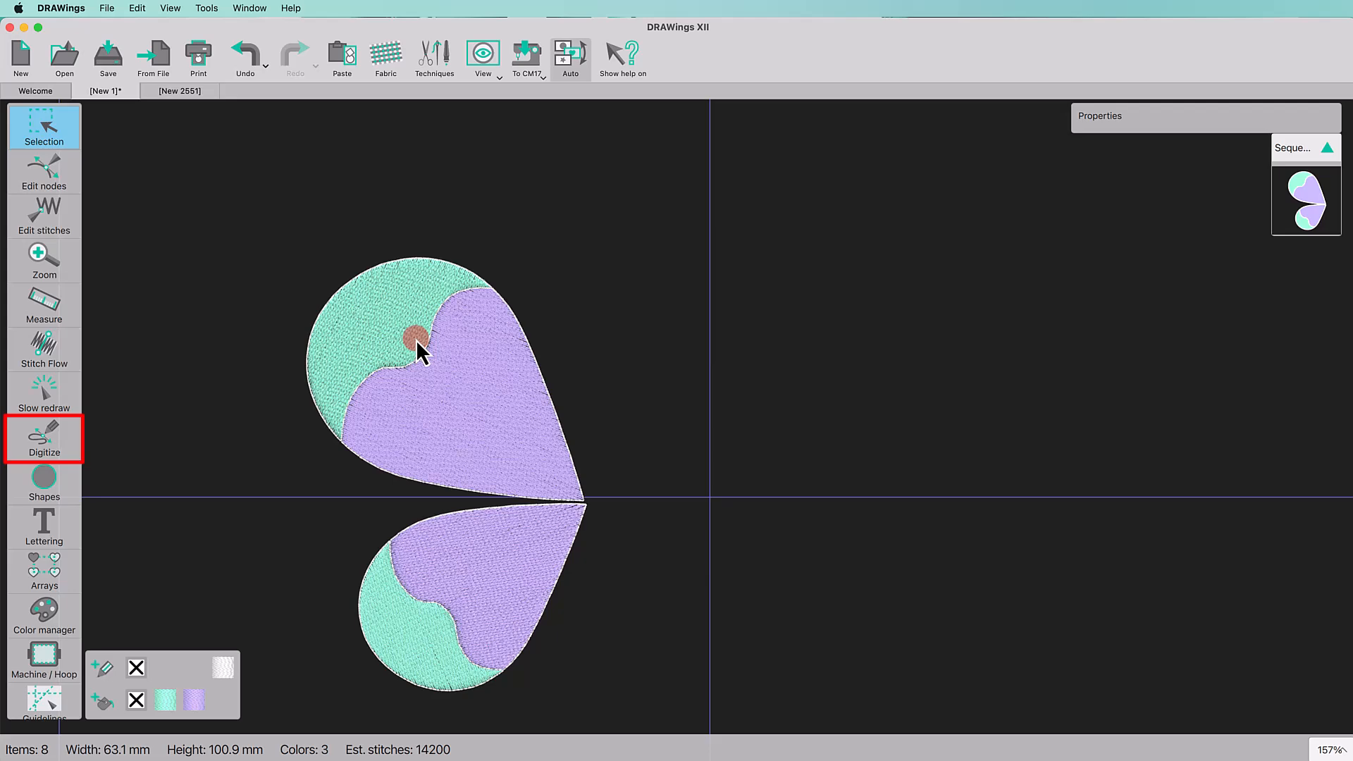
Step: Digitize a curved vein with the Outline shape tool from the upper wing's rounded edge along its upper side to the tip
scroll(418, 351, up, 3)
click(57, 444)
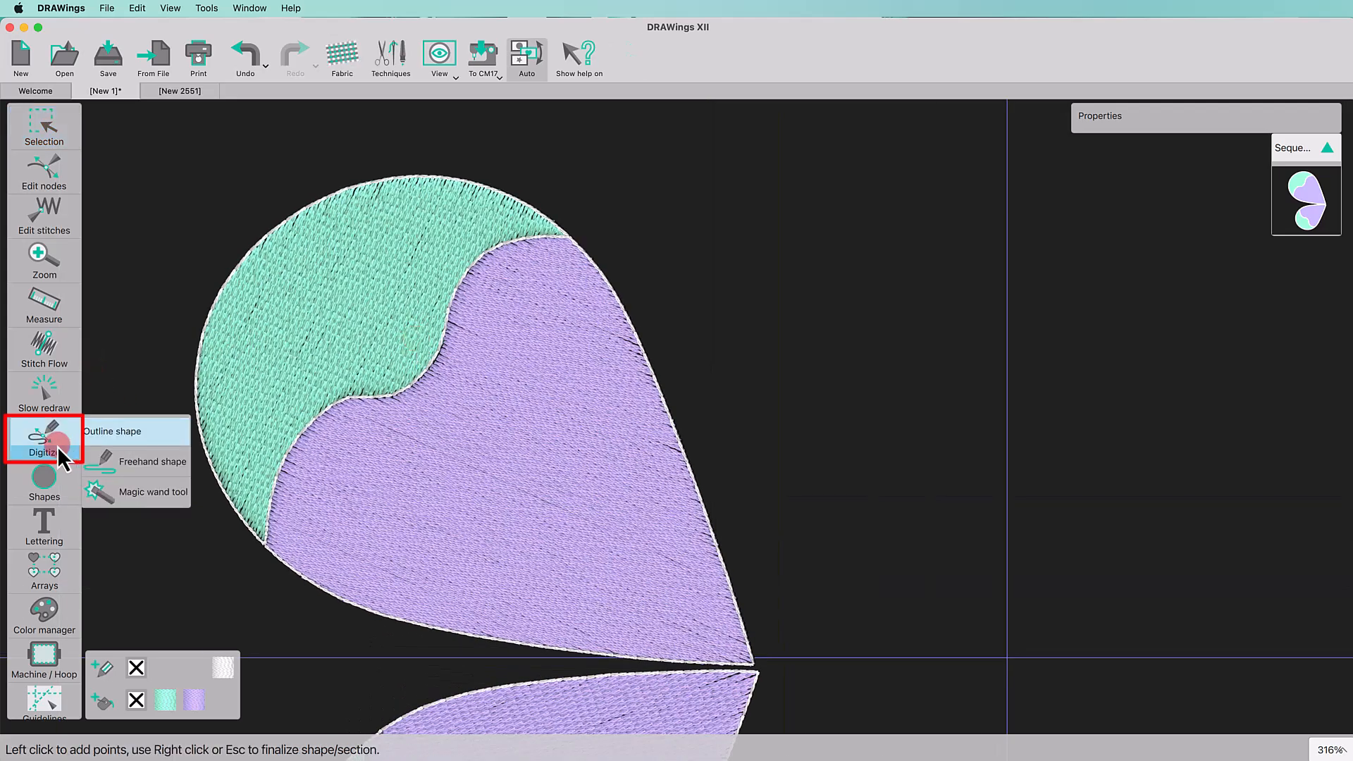
click(325, 197)
click(505, 279)
click(721, 662)
right_click(682, 641)
Step: Digitize a second curved vein just below the first, from the wing's rounded edge to the first vein near the tip
click(262, 240)
click(458, 333)
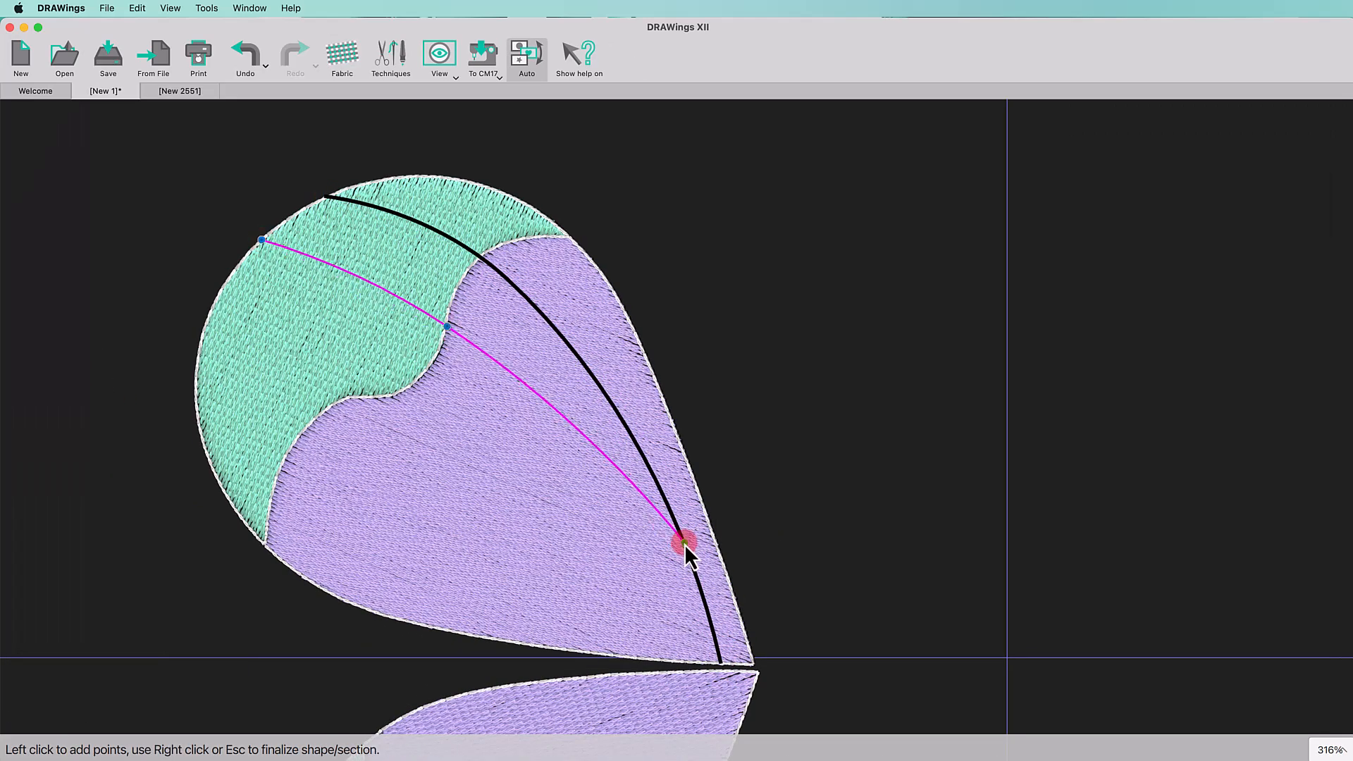
click(682, 541)
right_click(682, 542)
Step: Digitize a third curved vein through the middle of the upper wing, from its rounded edge to the lower edge near the tip
click(218, 294)
click(390, 395)
click(604, 528)
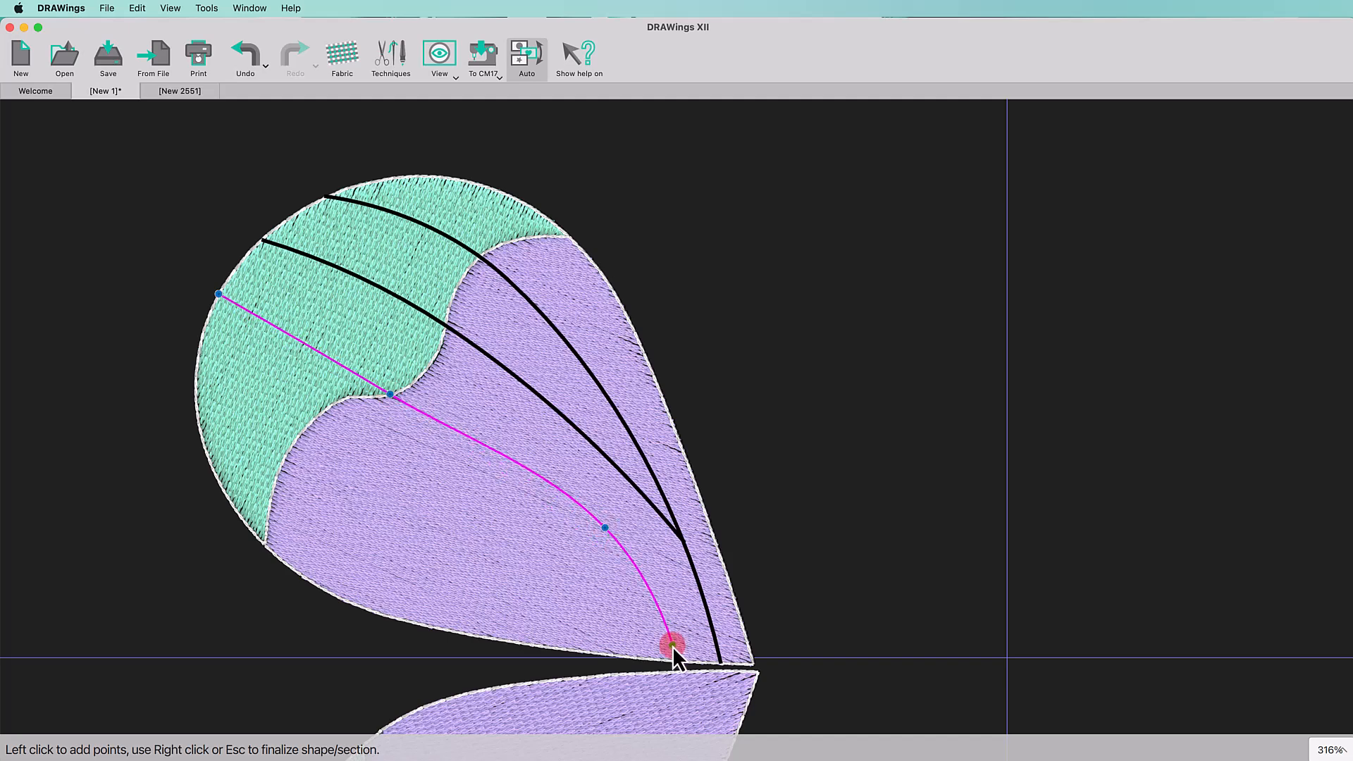
click(694, 664)
right_click(695, 664)
Step: Digitize two more veins from the wing's left edge and its lower colour boundary, each ending on the middle vein
click(196, 396)
click(530, 496)
right_click(530, 496)
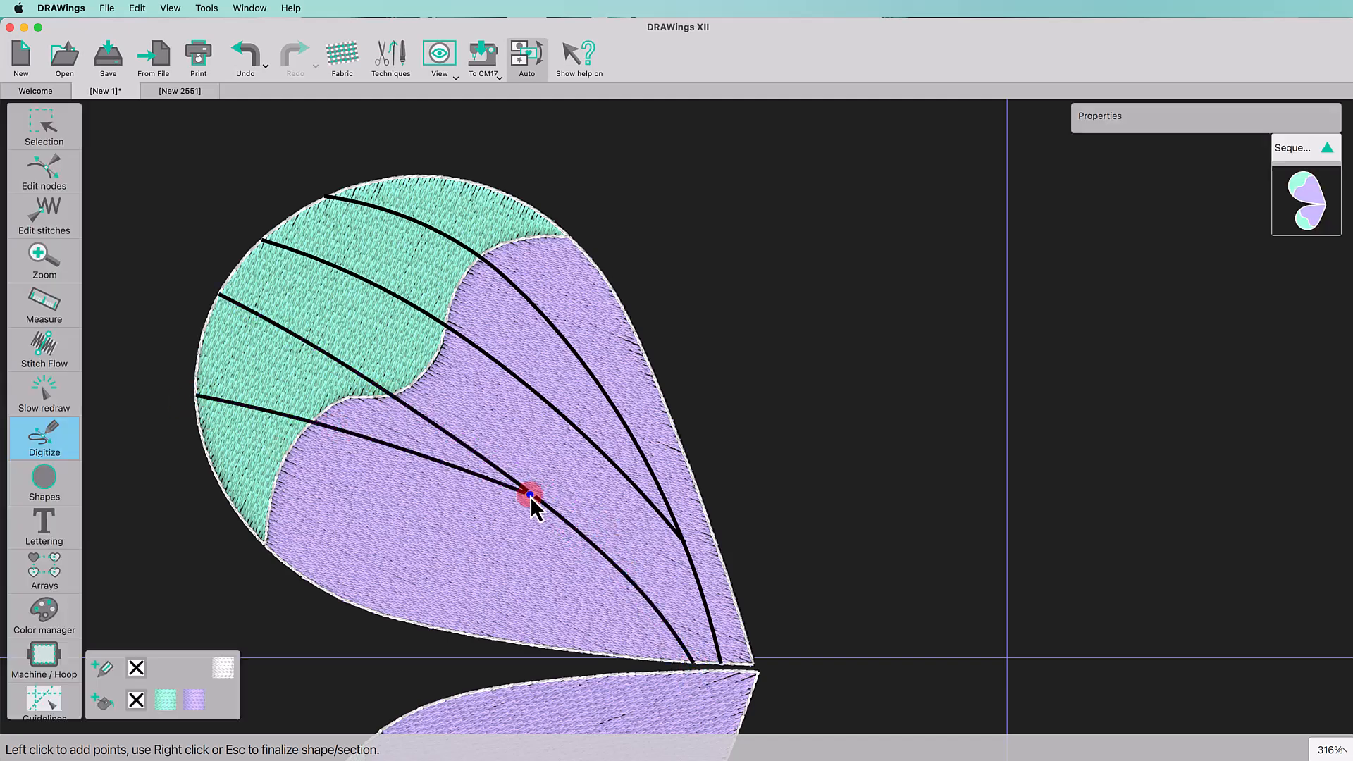
click(268, 544)
click(361, 540)
click(510, 545)
click(608, 557)
right_click(607, 556)
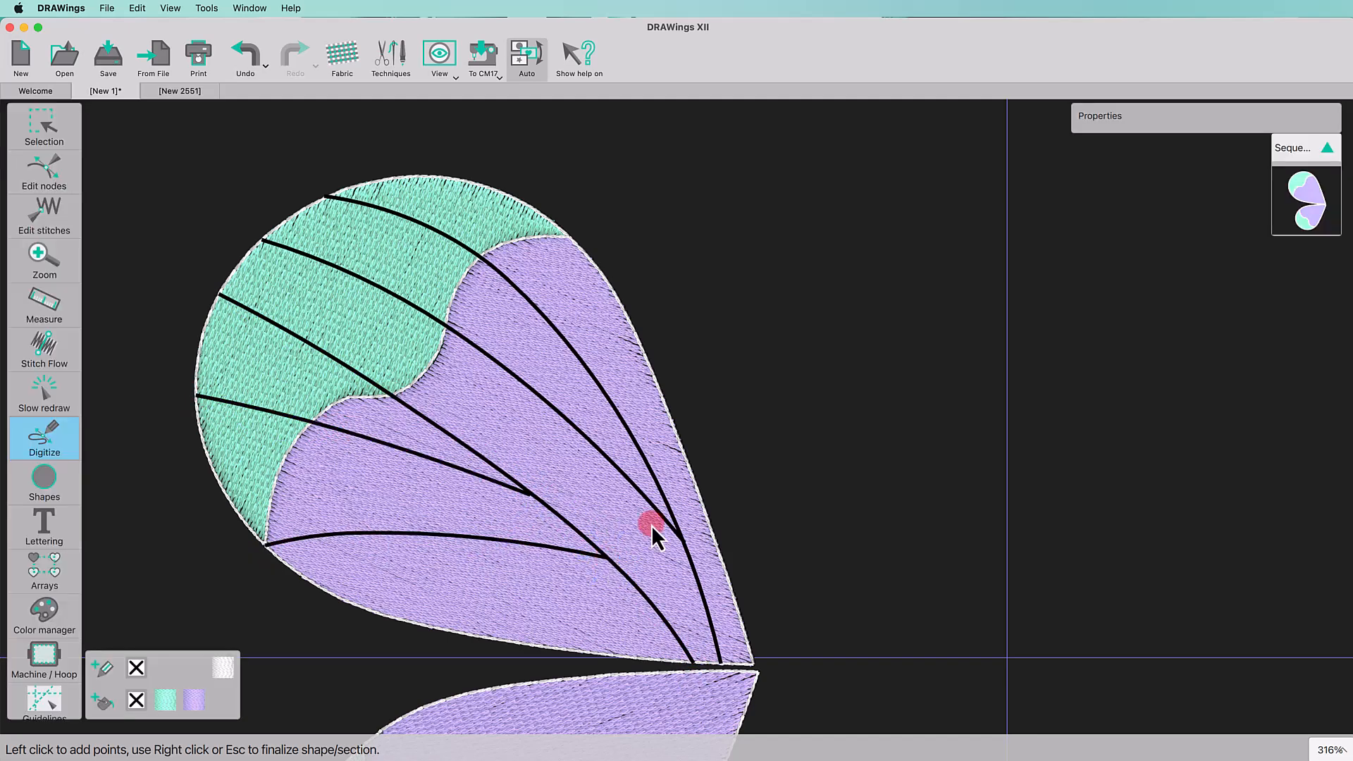
Step: Digitize a scalloped line of arcs across the upper wing's veins, from the lowest vein to the wing's outer edge
click(340, 534)
shift+click(384, 496)
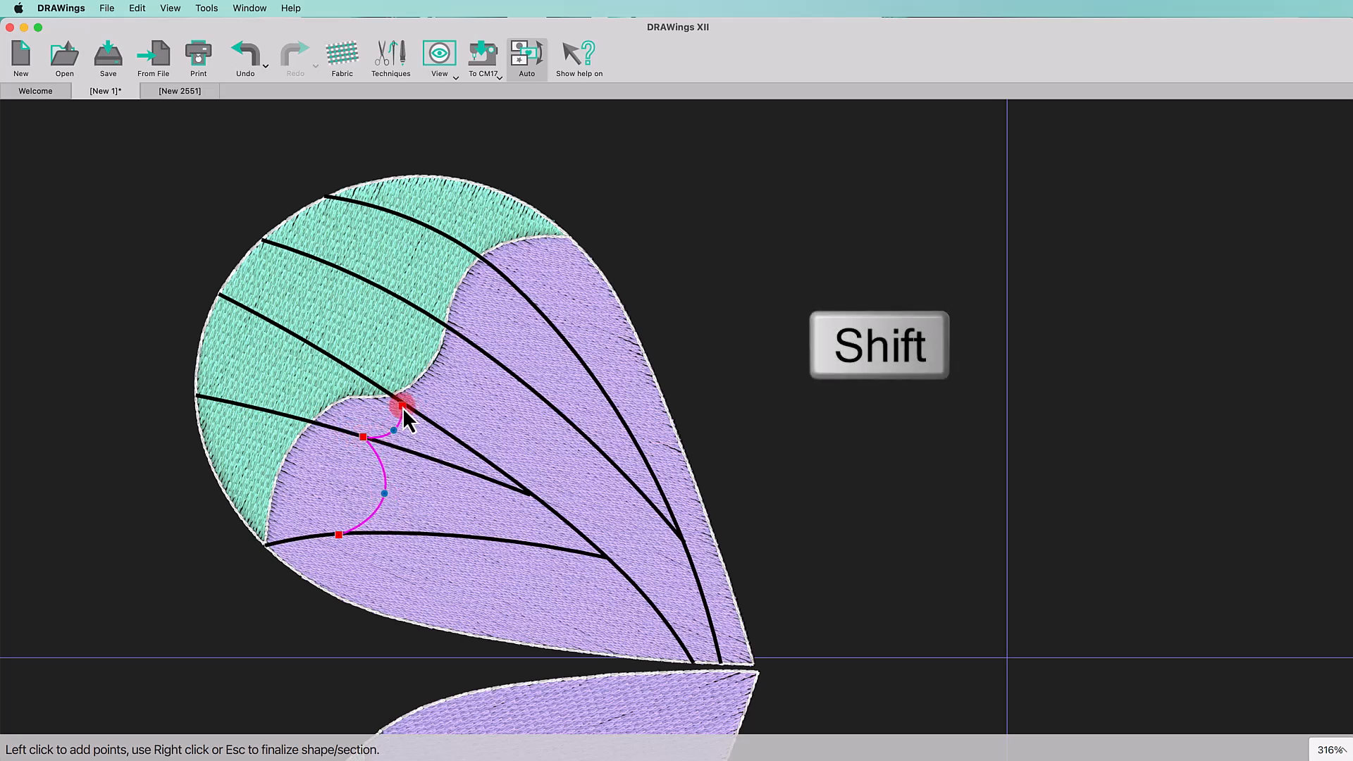
shift+click(477, 349)
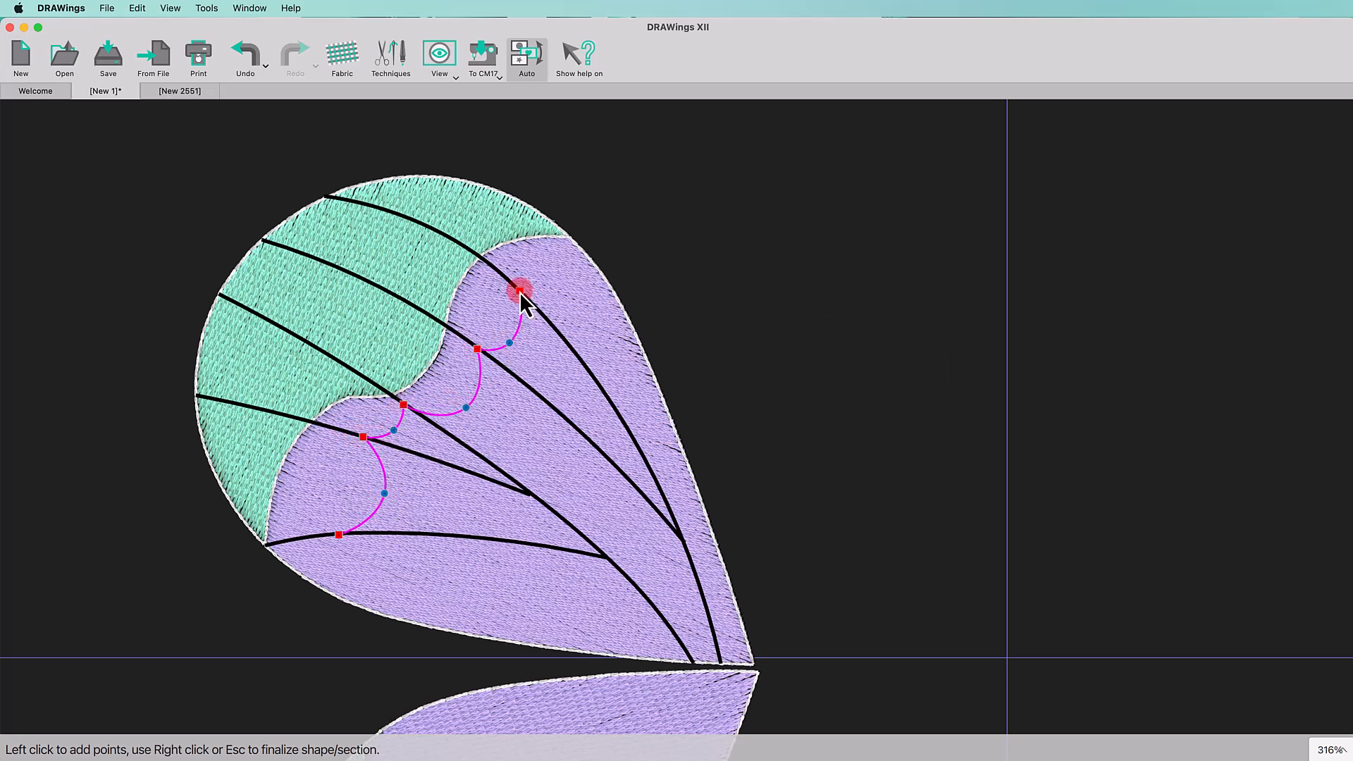
shift+click(578, 249)
right_click(589, 259)
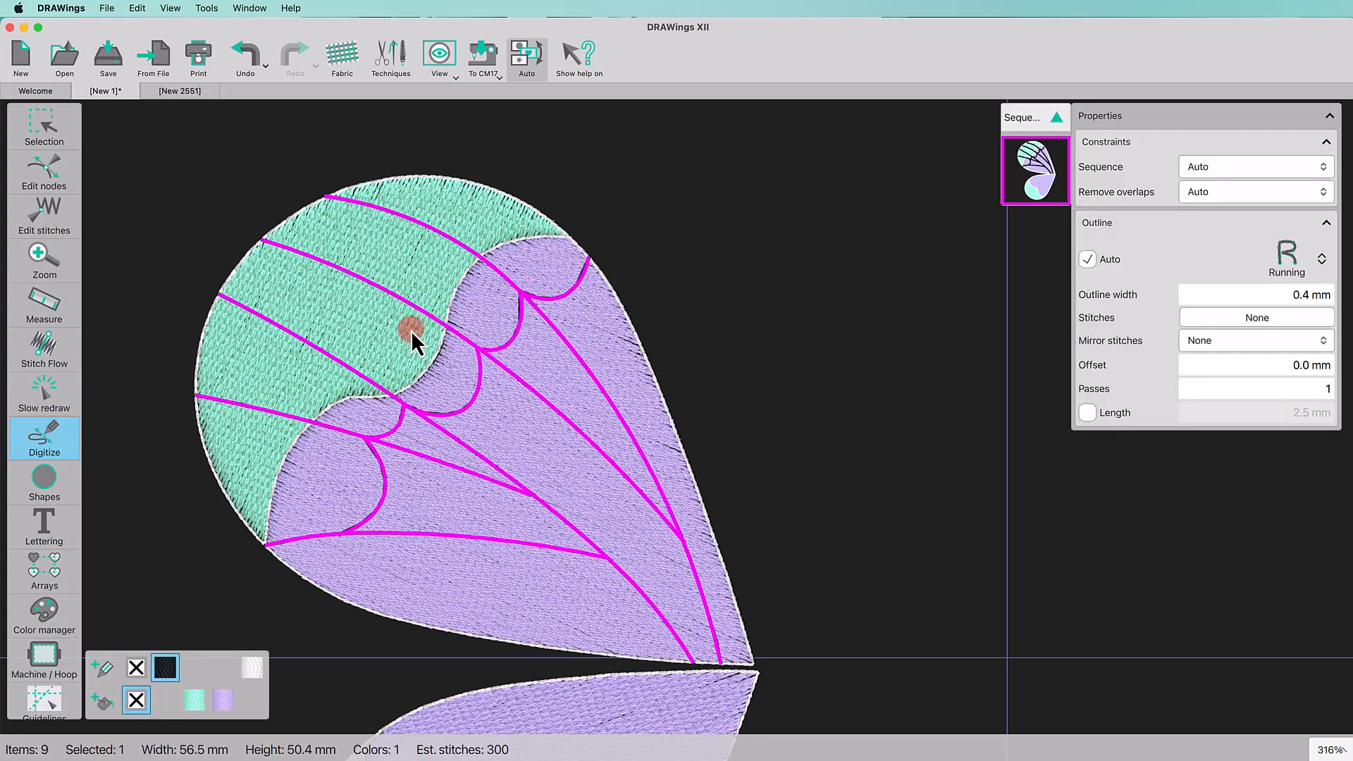
Step: Digitize two curved veins on the lower wing, each running from its rounded edge to the wing tip
scroll(411, 331, down, 5)
click(301, 555)
shift+click(370, 444)
click(699, 294)
right_click(699, 294)
click(355, 644)
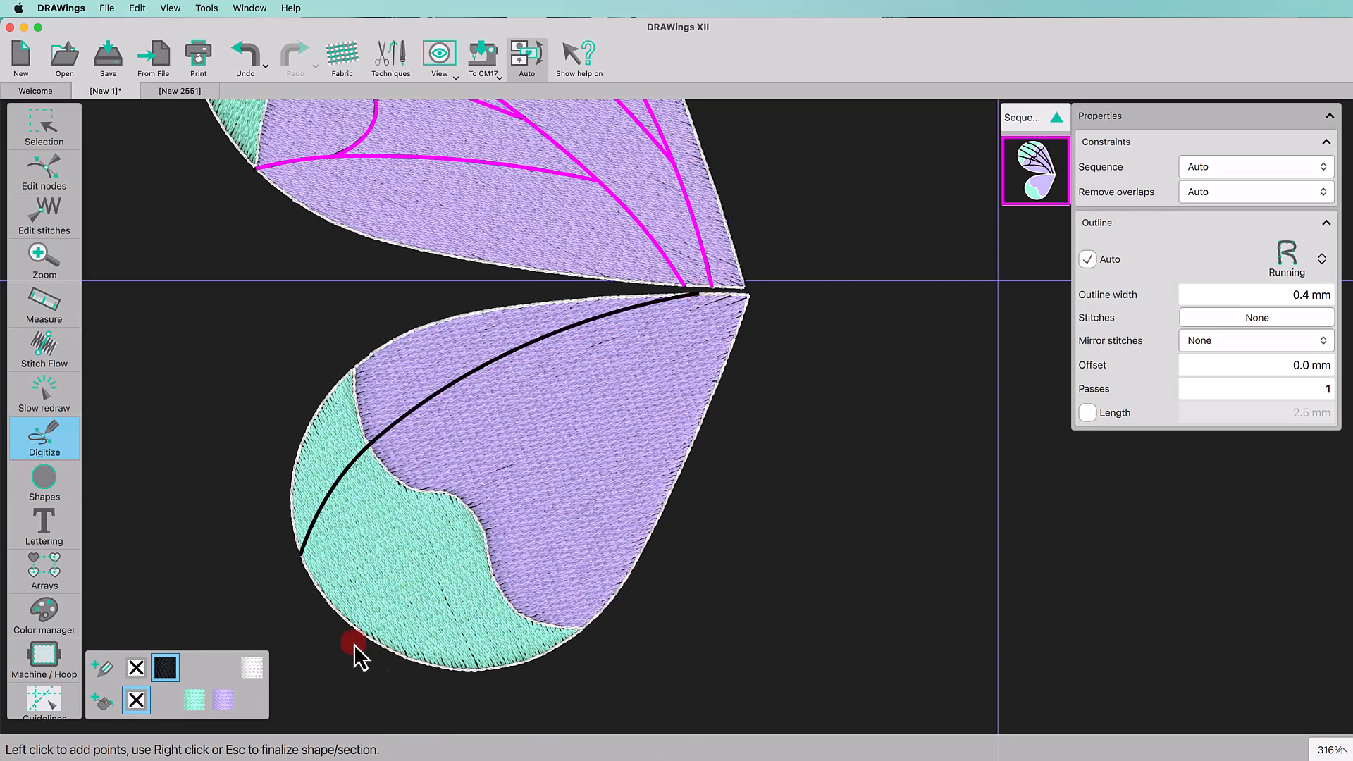
shift+click(428, 488)
click(743, 293)
right_click(742, 293)
Step: Digitize three more curved veins on the lower wing, from its outer edge to the second vein
click(442, 687)
shift+click(471, 509)
click(513, 411)
right_click(513, 411)
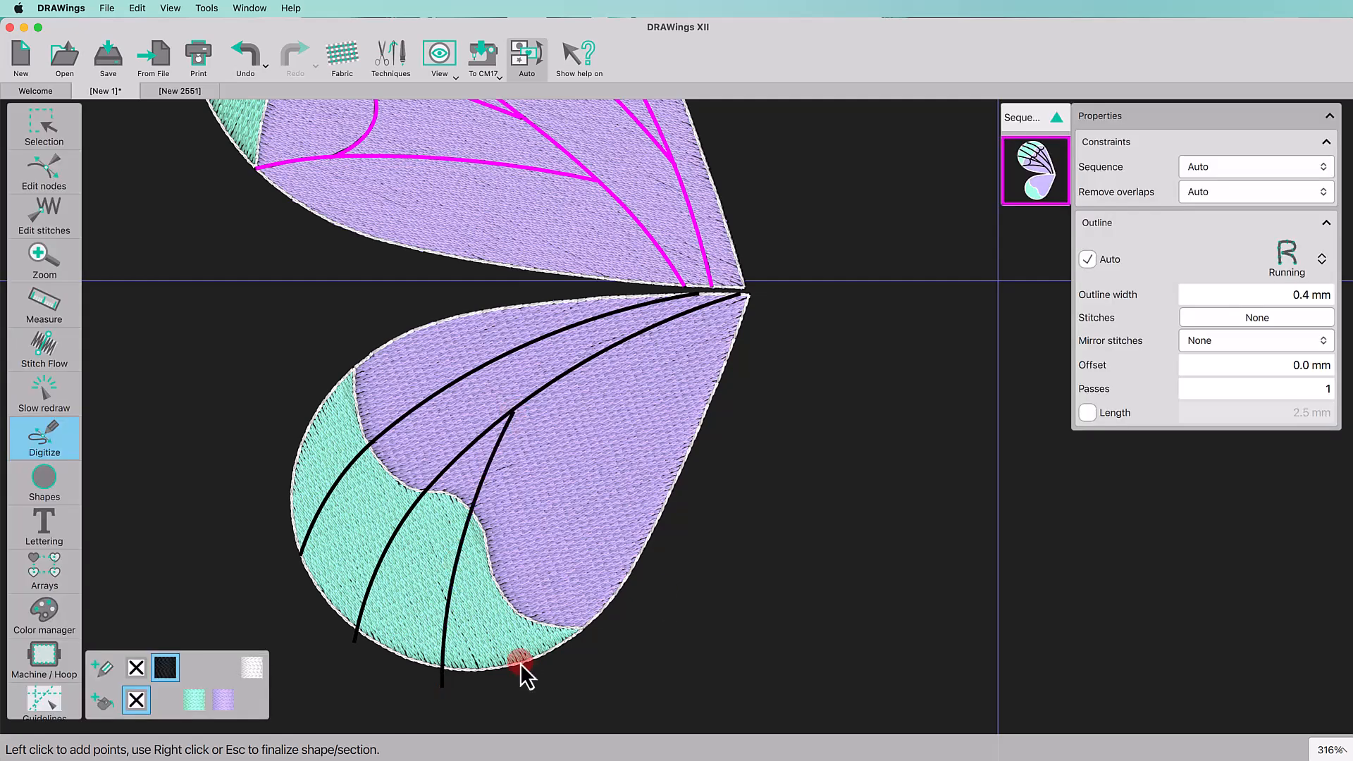
click(521, 663)
click(611, 349)
right_click(610, 348)
click(621, 592)
click(660, 324)
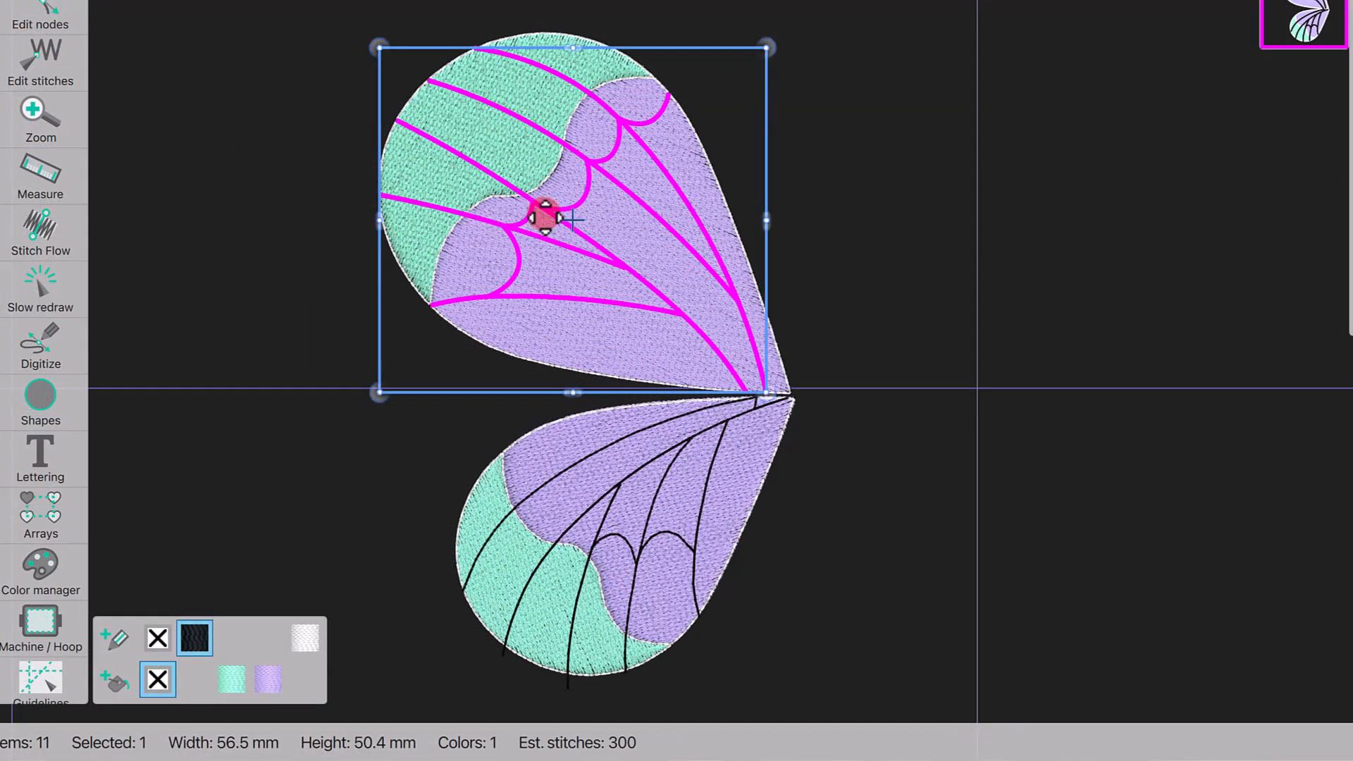
Step: Change the outline colour of the upper wing's veins and the lower wing's veins and scallops to white
click(303, 641)
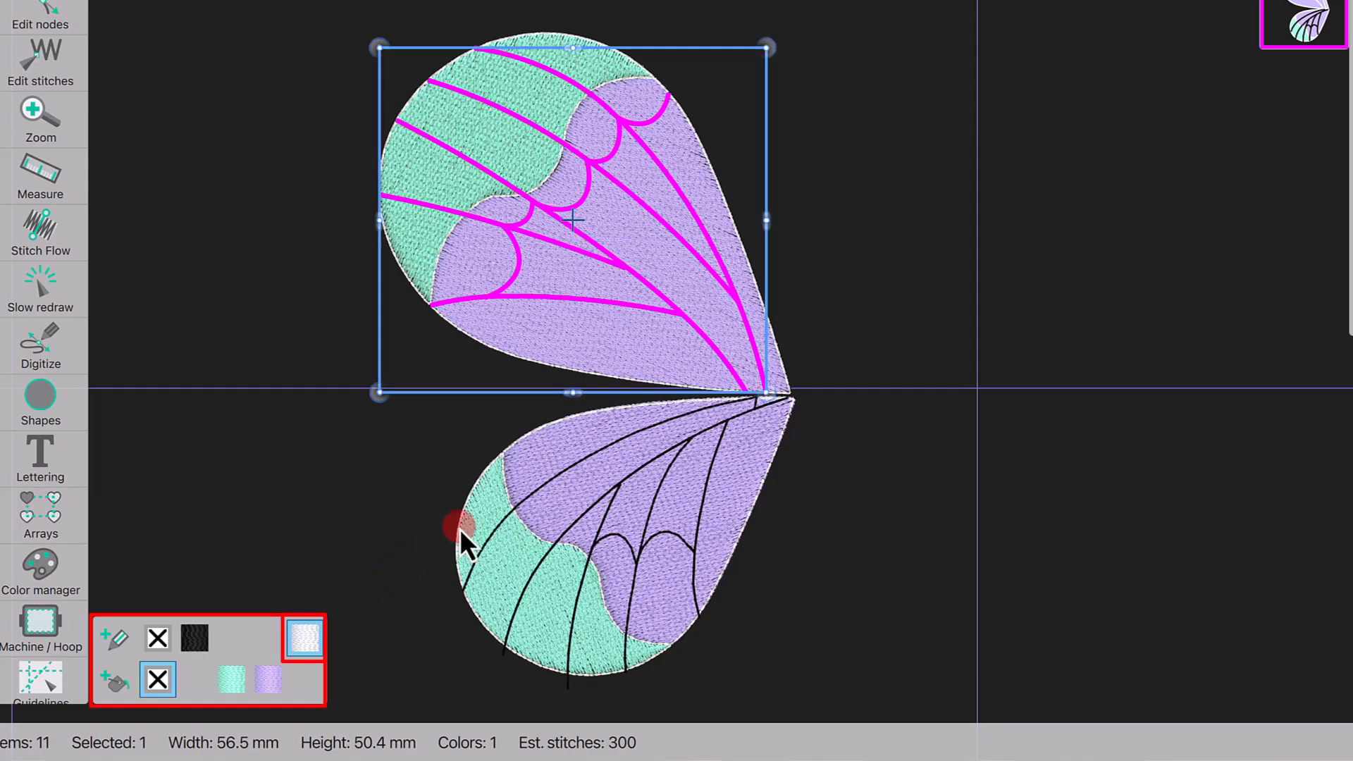
click(499, 529)
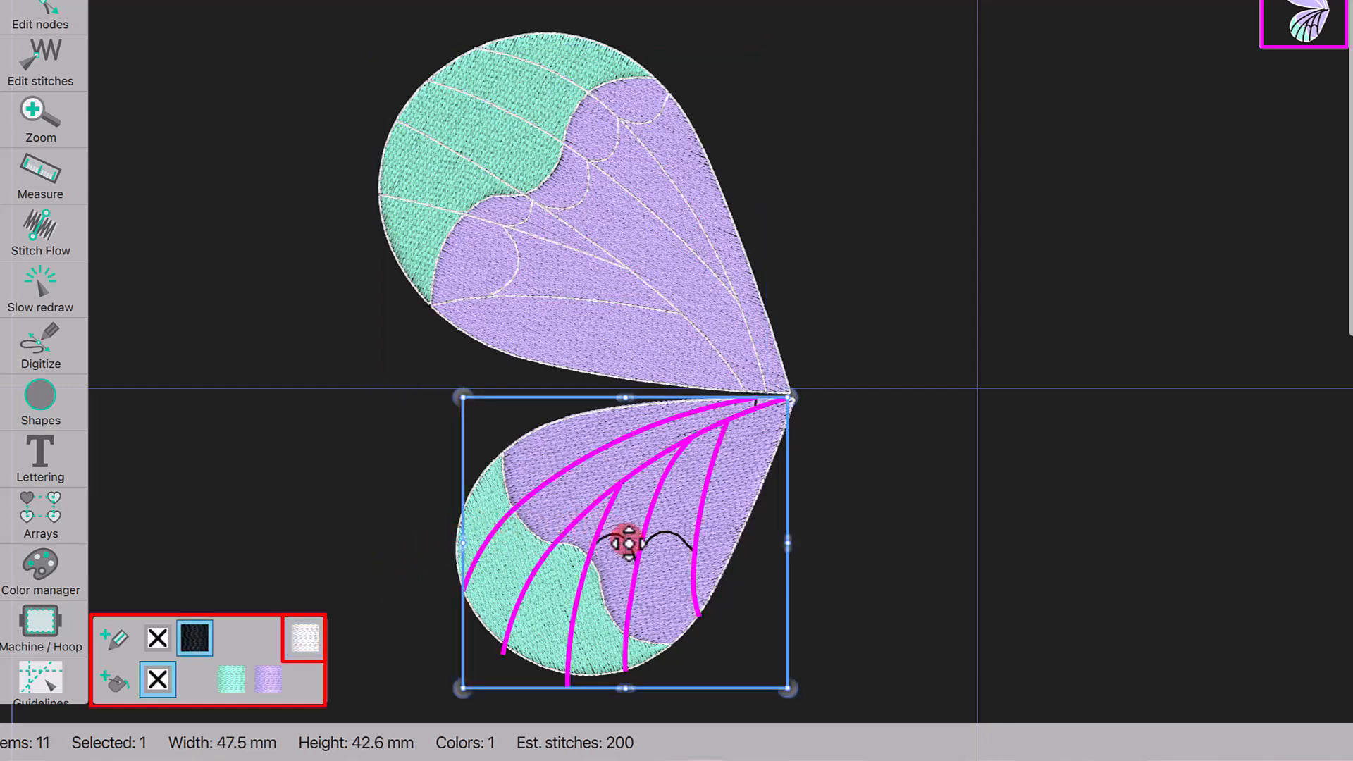
shift+click(678, 544)
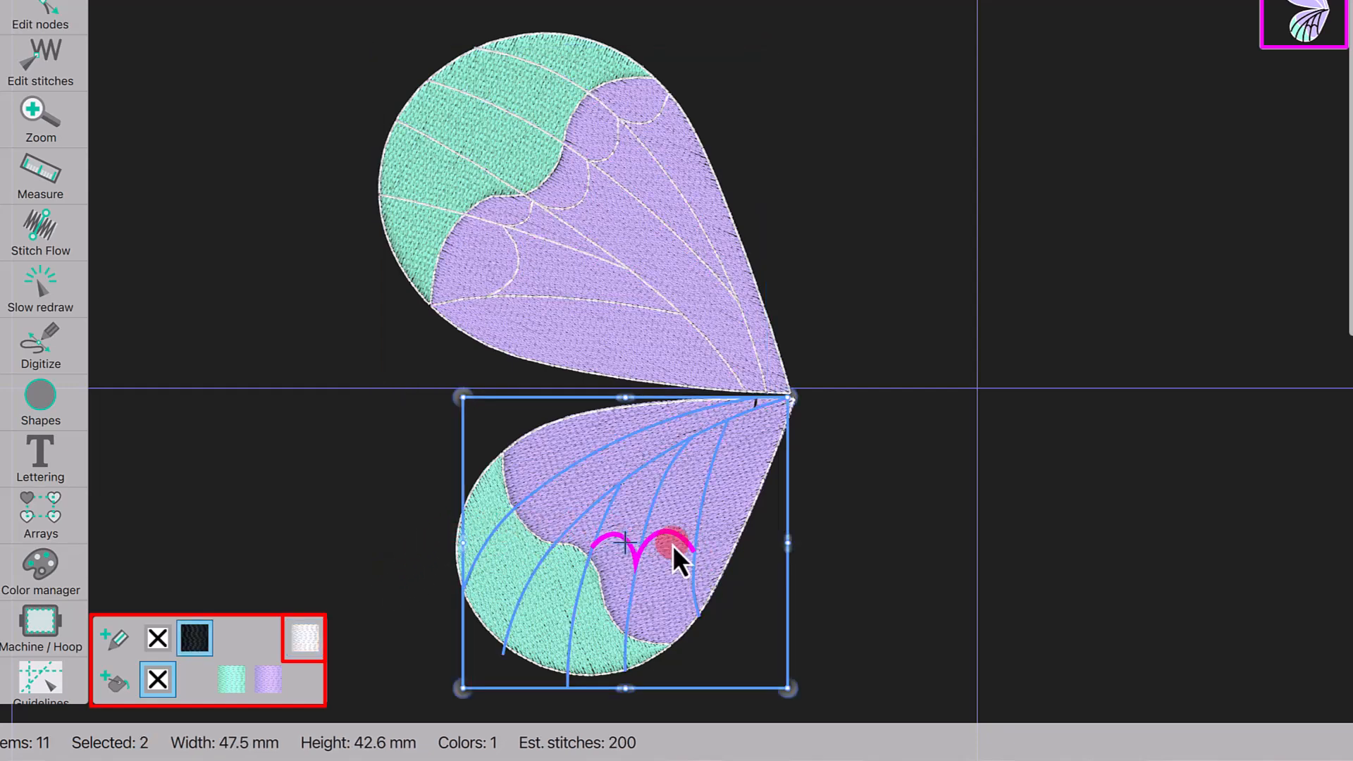
click(313, 652)
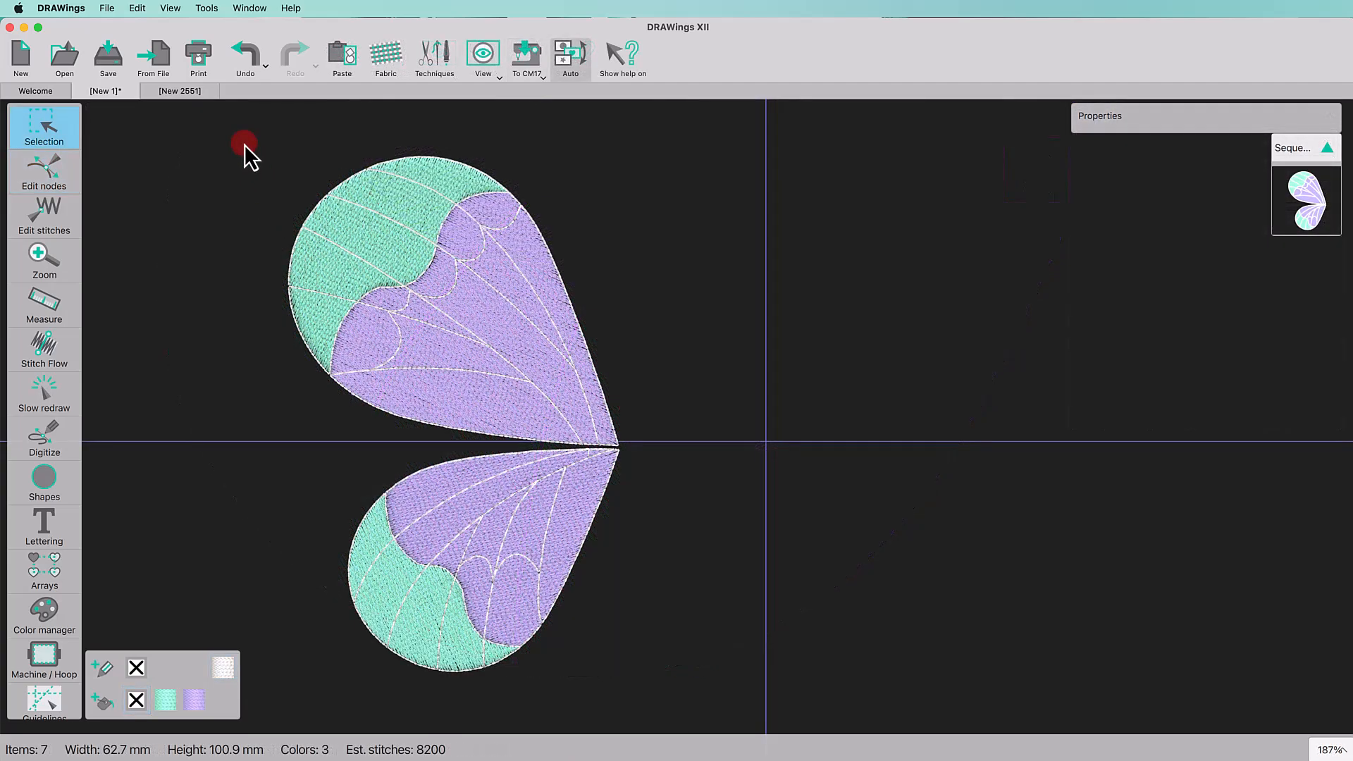
Step: Duplicate both wings with their veins, mirror the copy horizontally, and place it opposite so the wing tips meet
drag(244, 145, 681, 689)
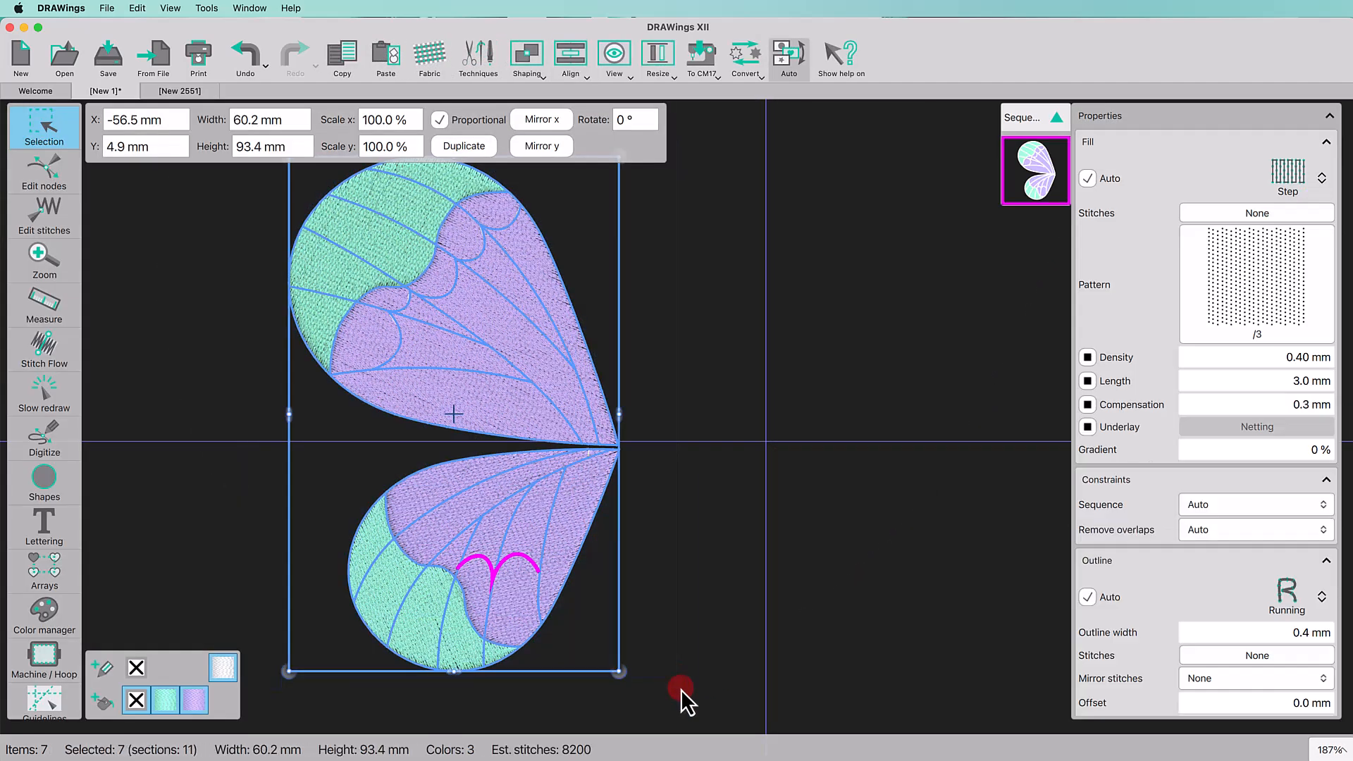
click(466, 146)
click(542, 120)
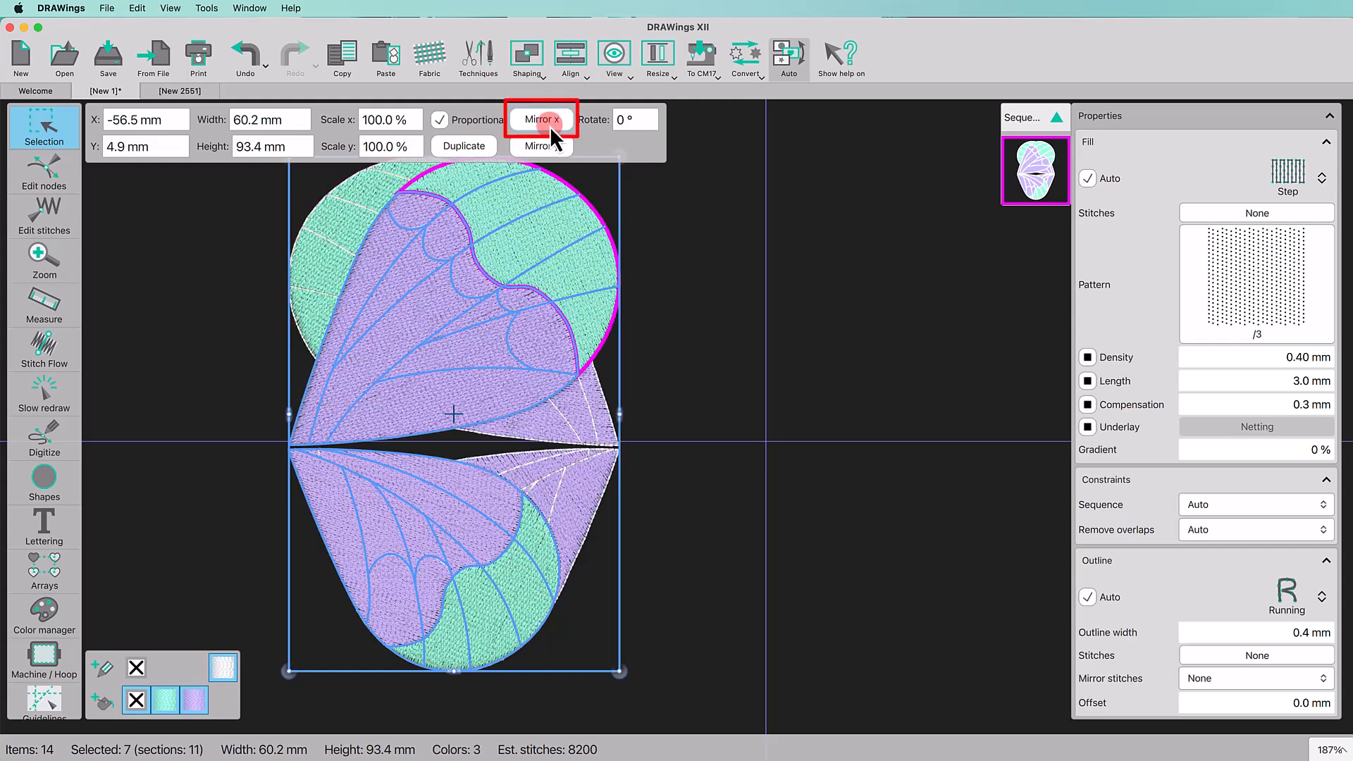
drag(394, 355, 727, 367)
click(382, 458)
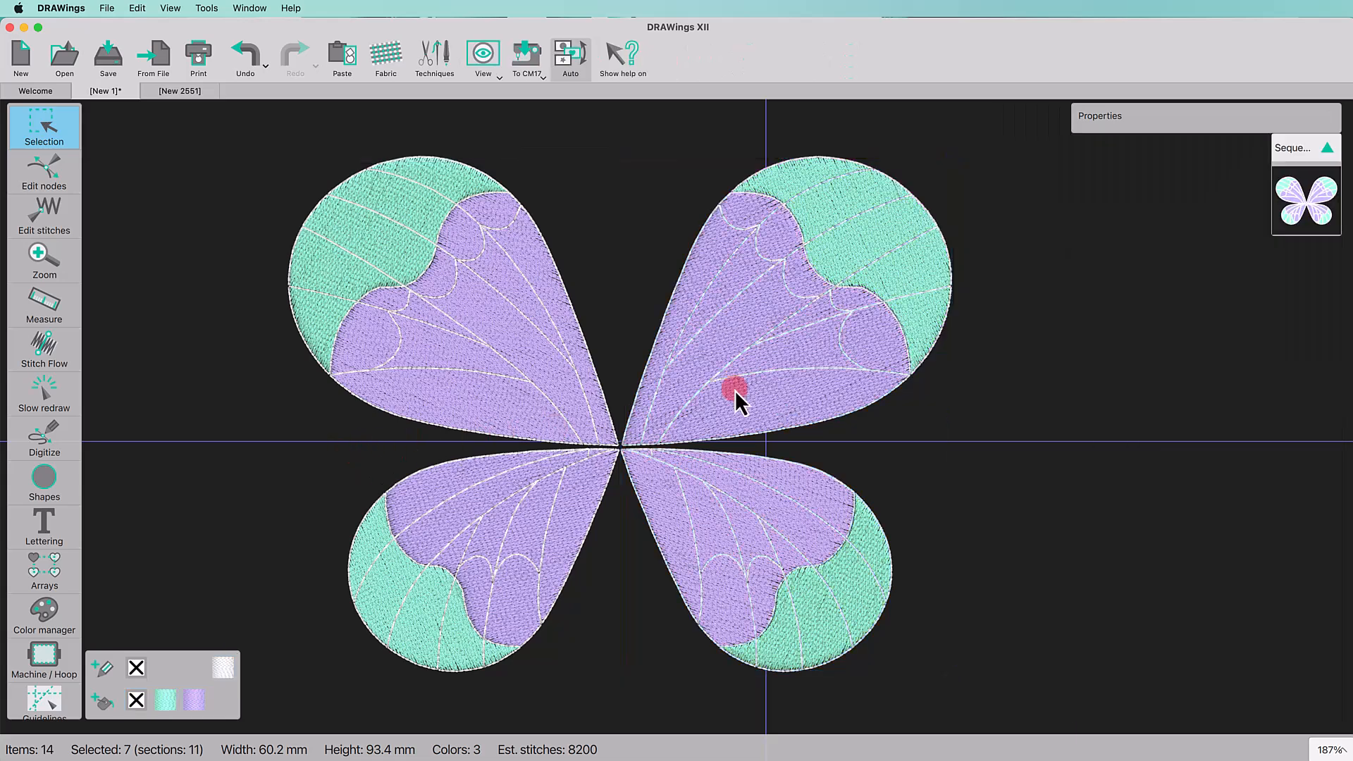
Step: Ungroup the green and purple fills of the mirrored lower wing and clear the selection
key(super+z)
shift+click(531, 462)
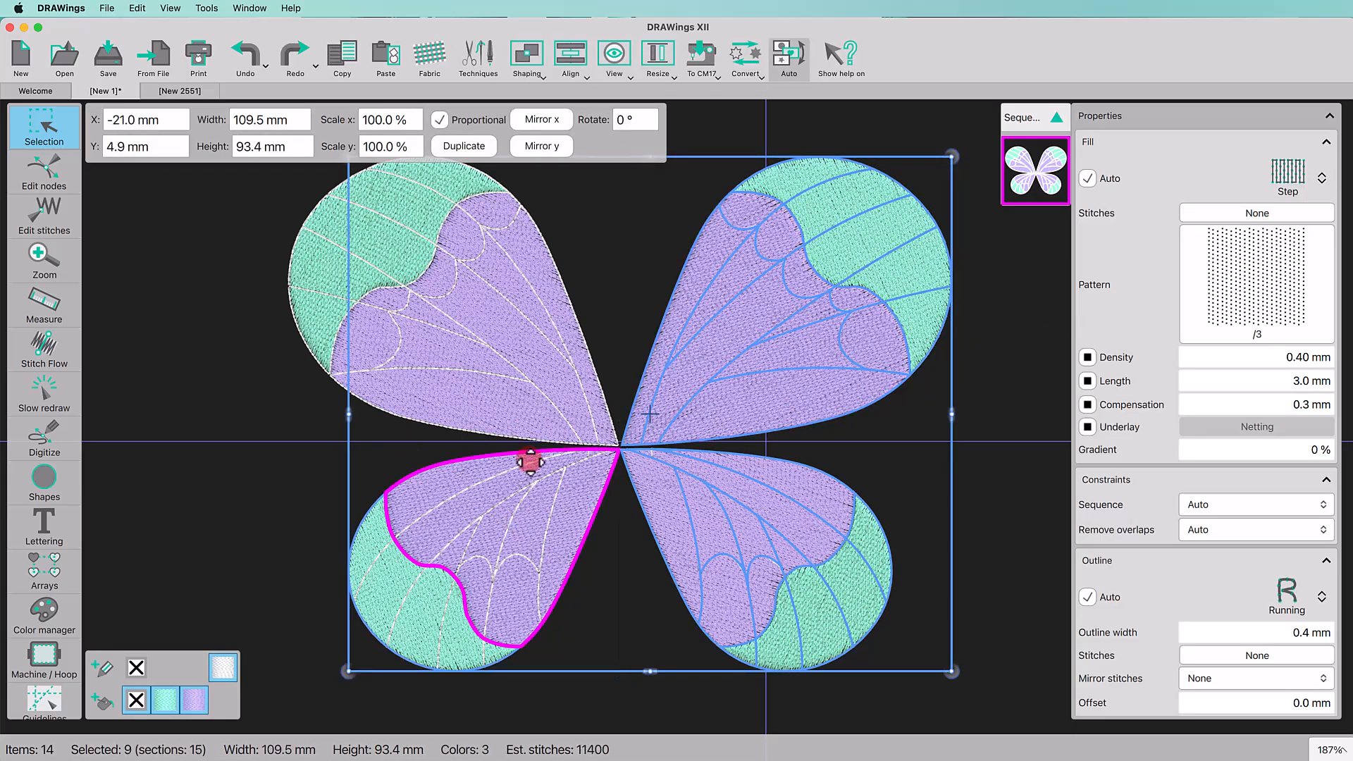
right_click(575, 213)
click(604, 313)
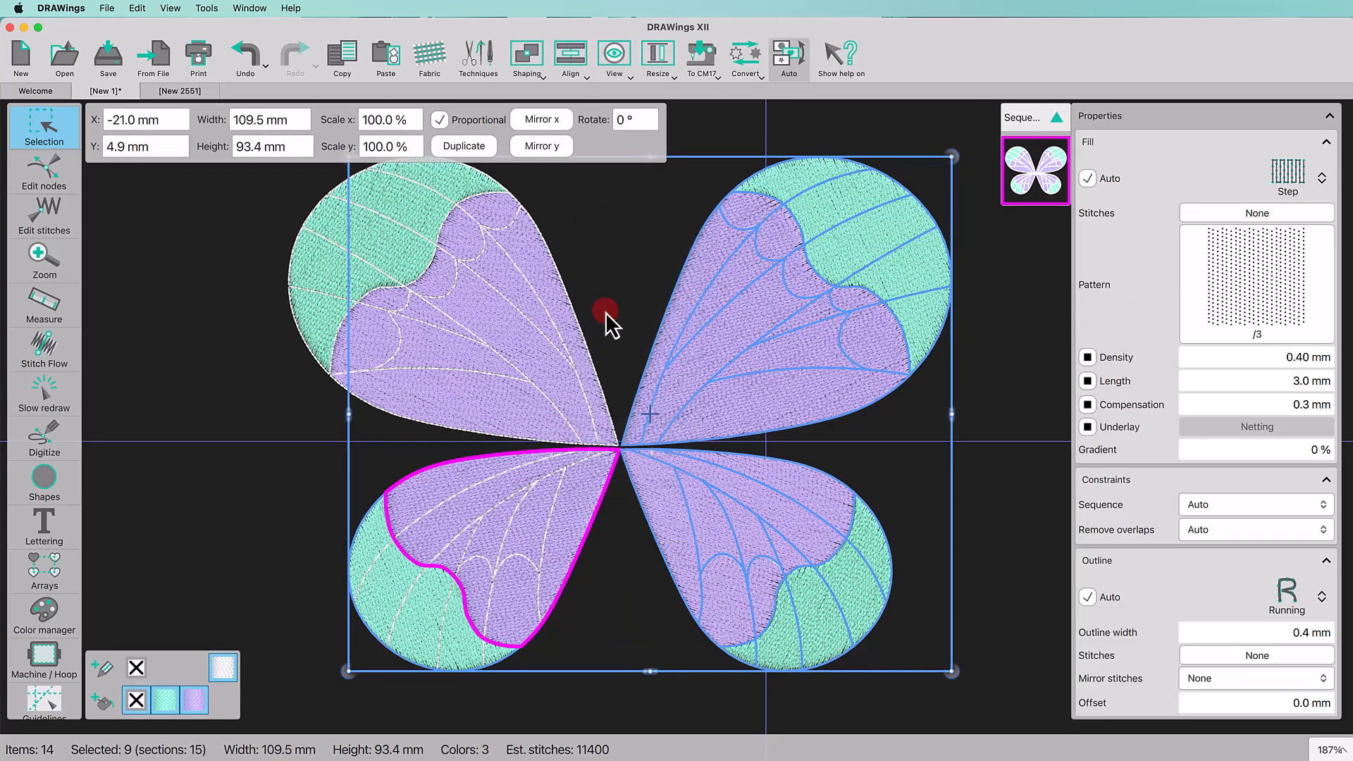
click(703, 505)
right_click(629, 283)
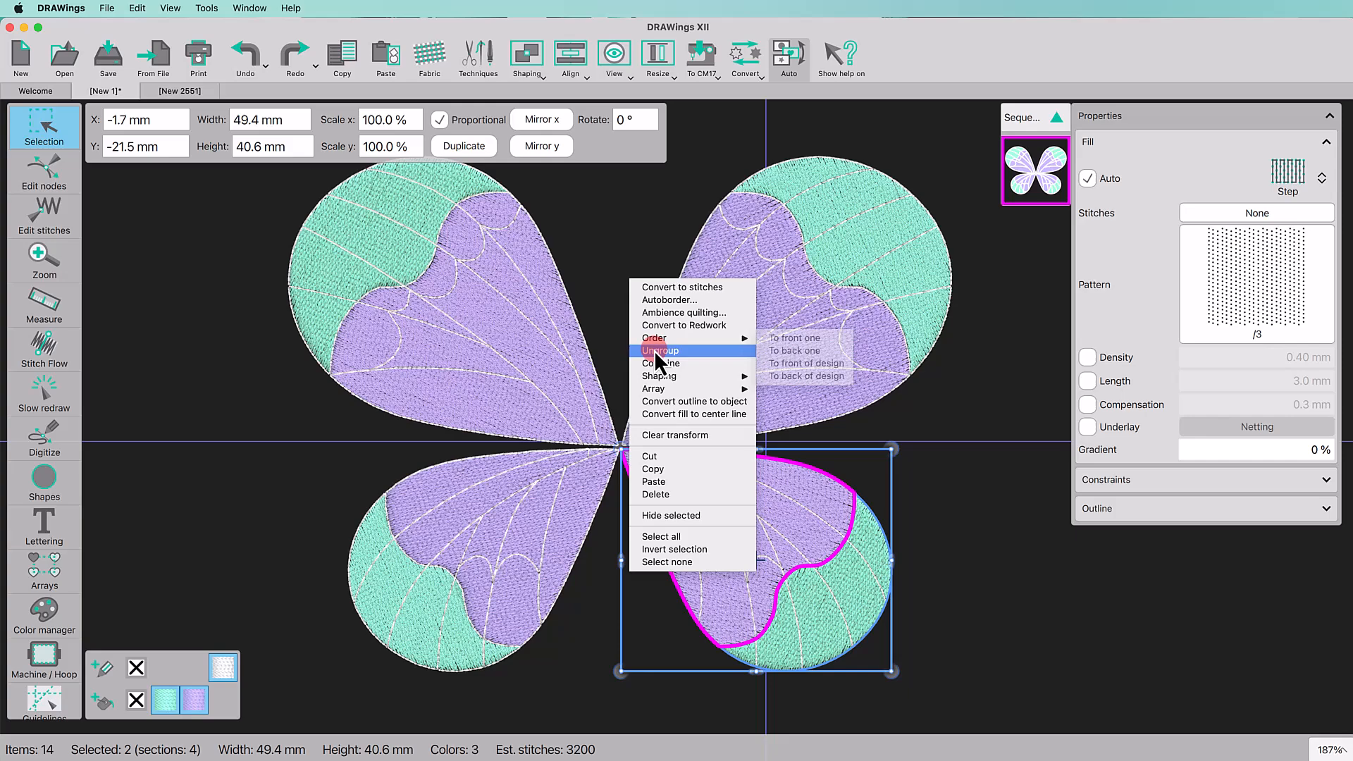
click(747, 419)
click(969, 582)
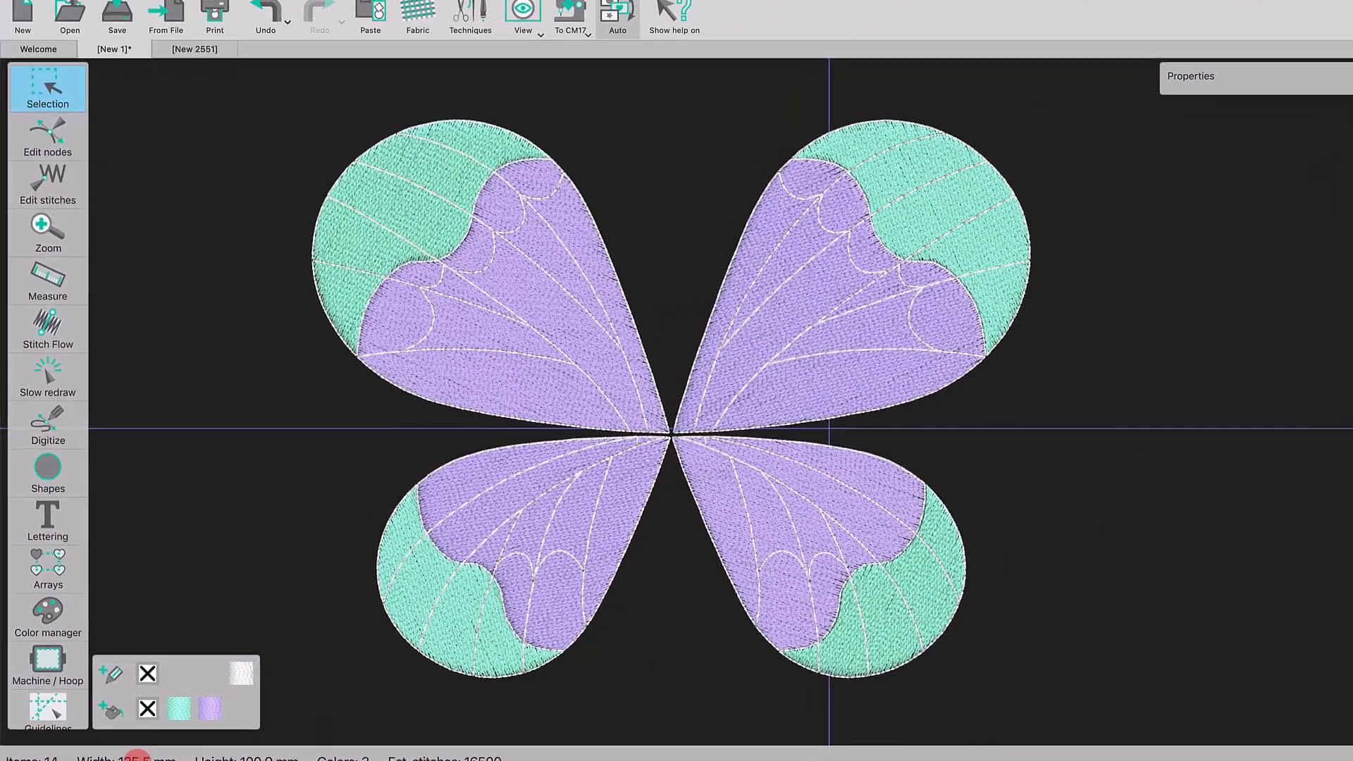
Step: Select all purple-filled areas by fill color and set their fill gradient to 250%
click(194, 701)
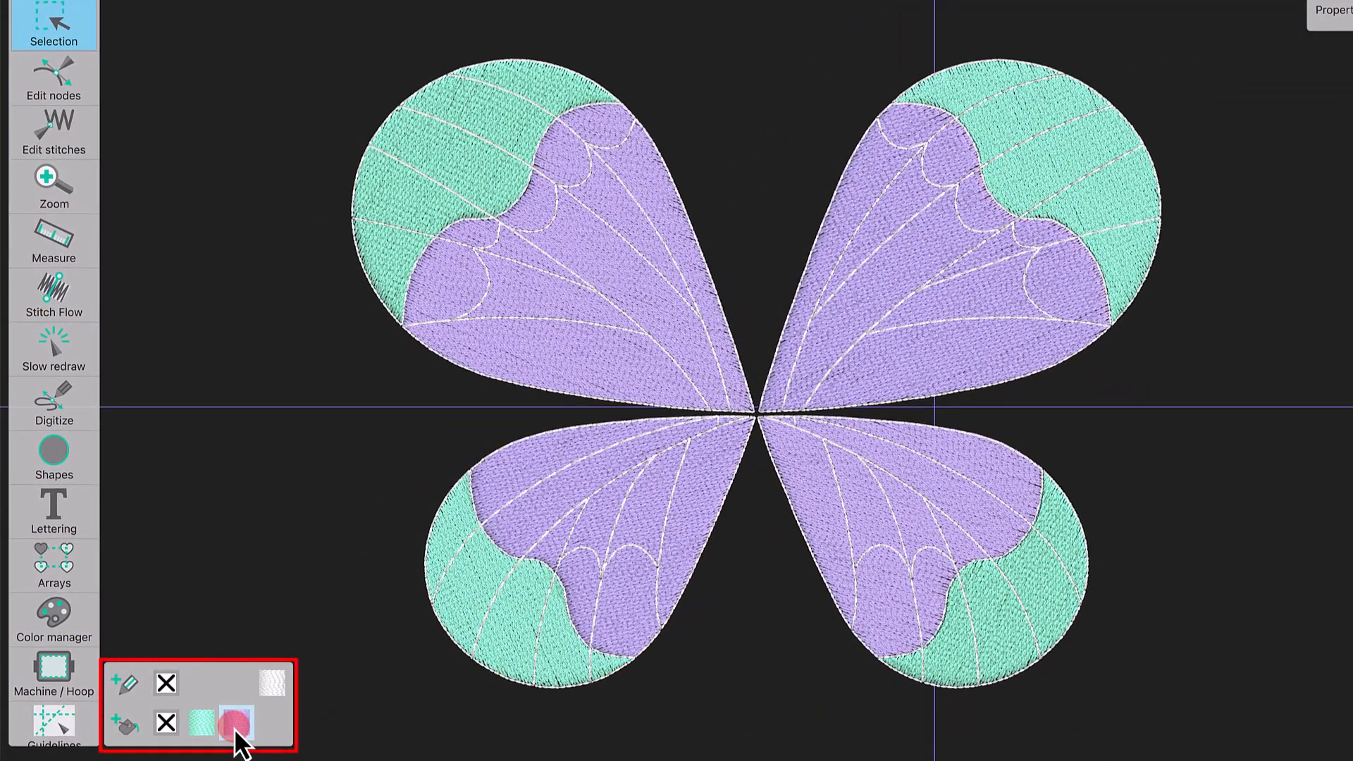
click(235, 728)
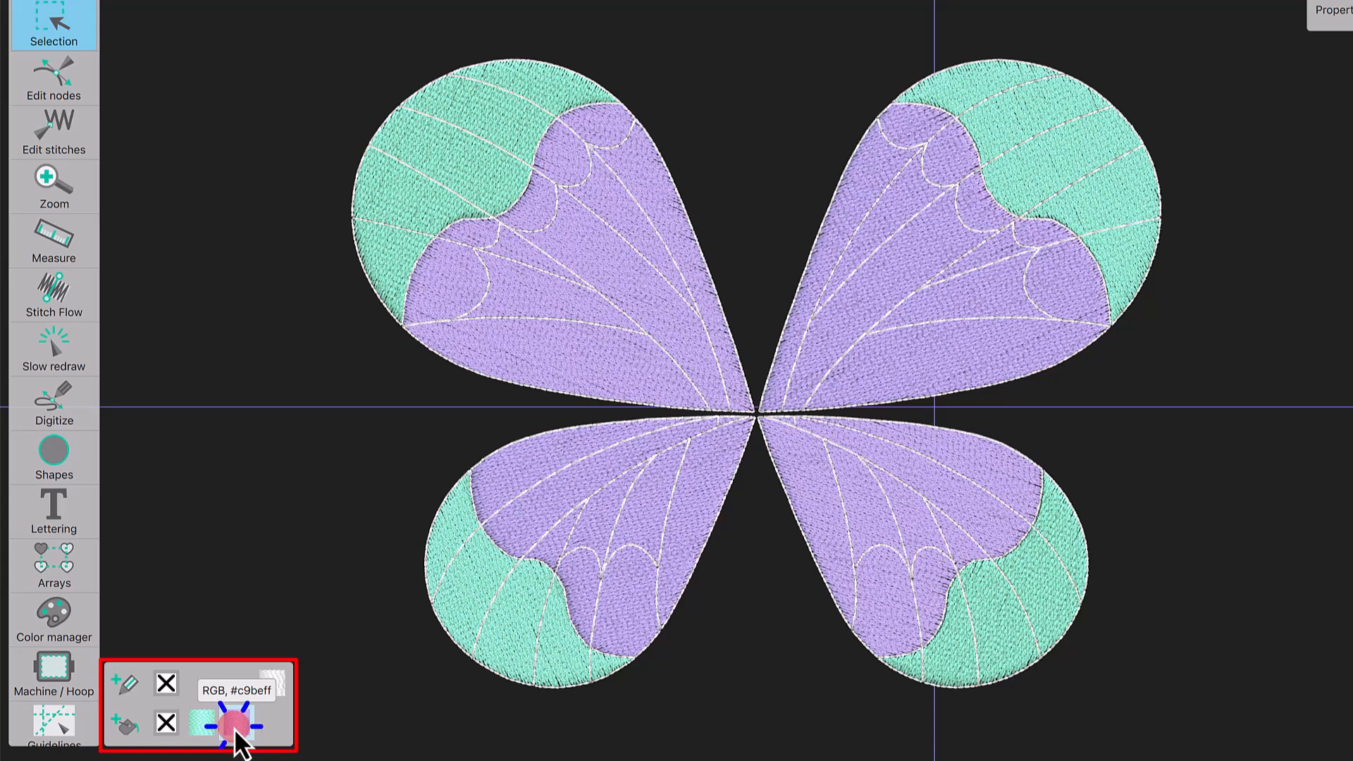
right_click(235, 728)
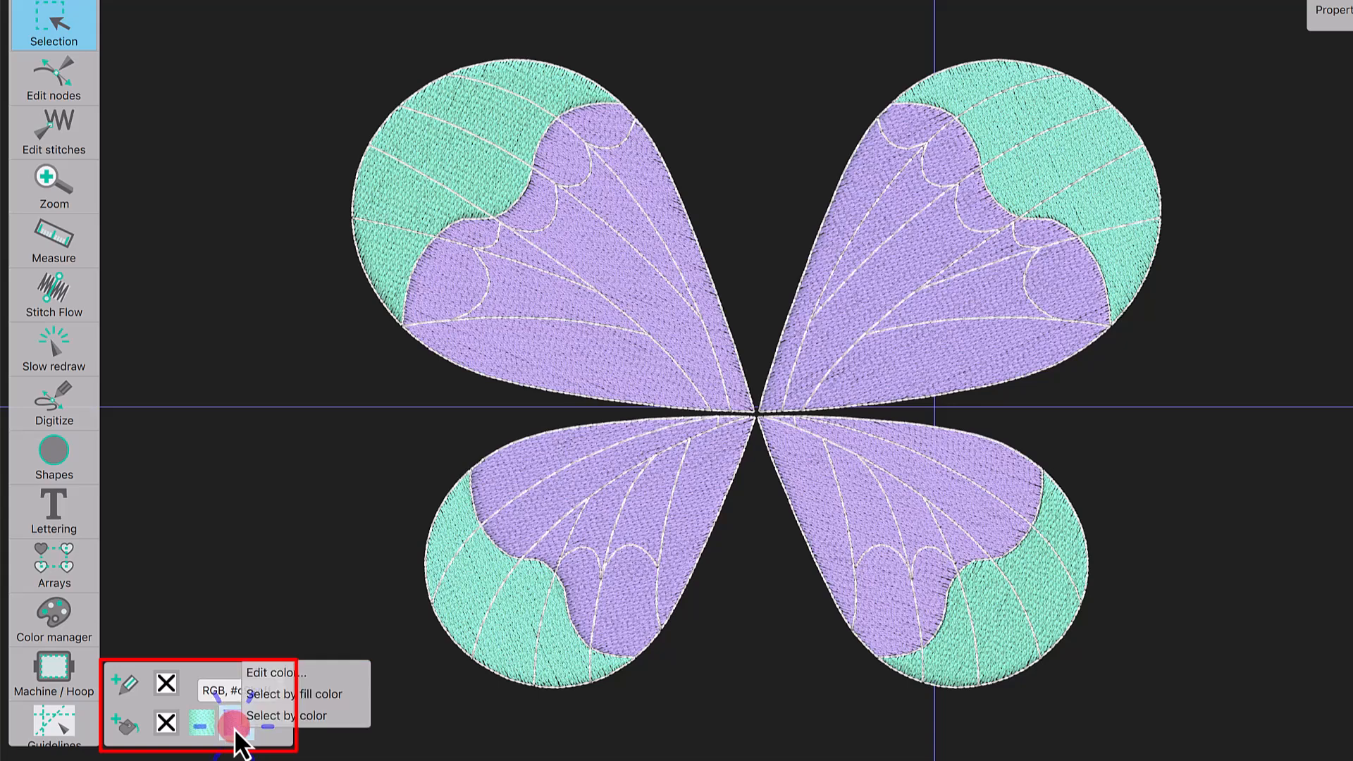
click(277, 697)
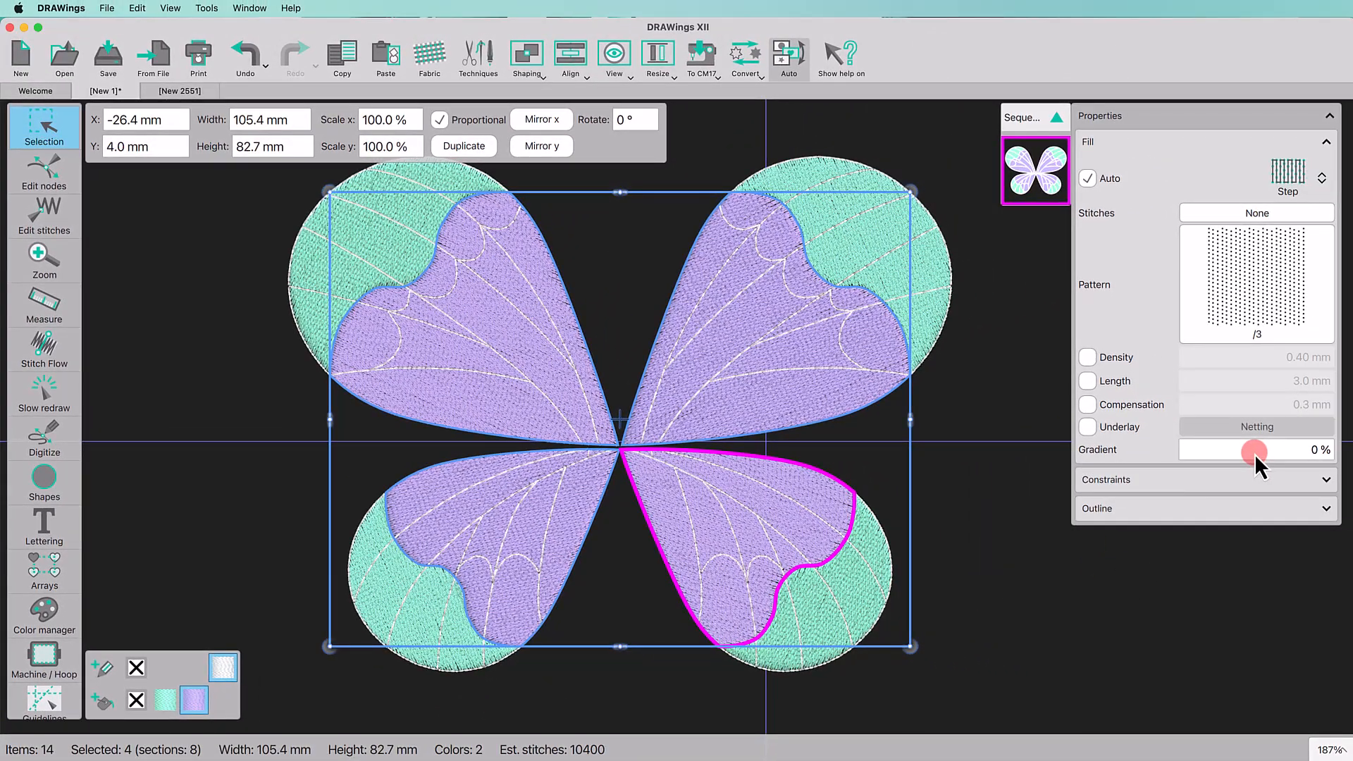
click(1254, 452)
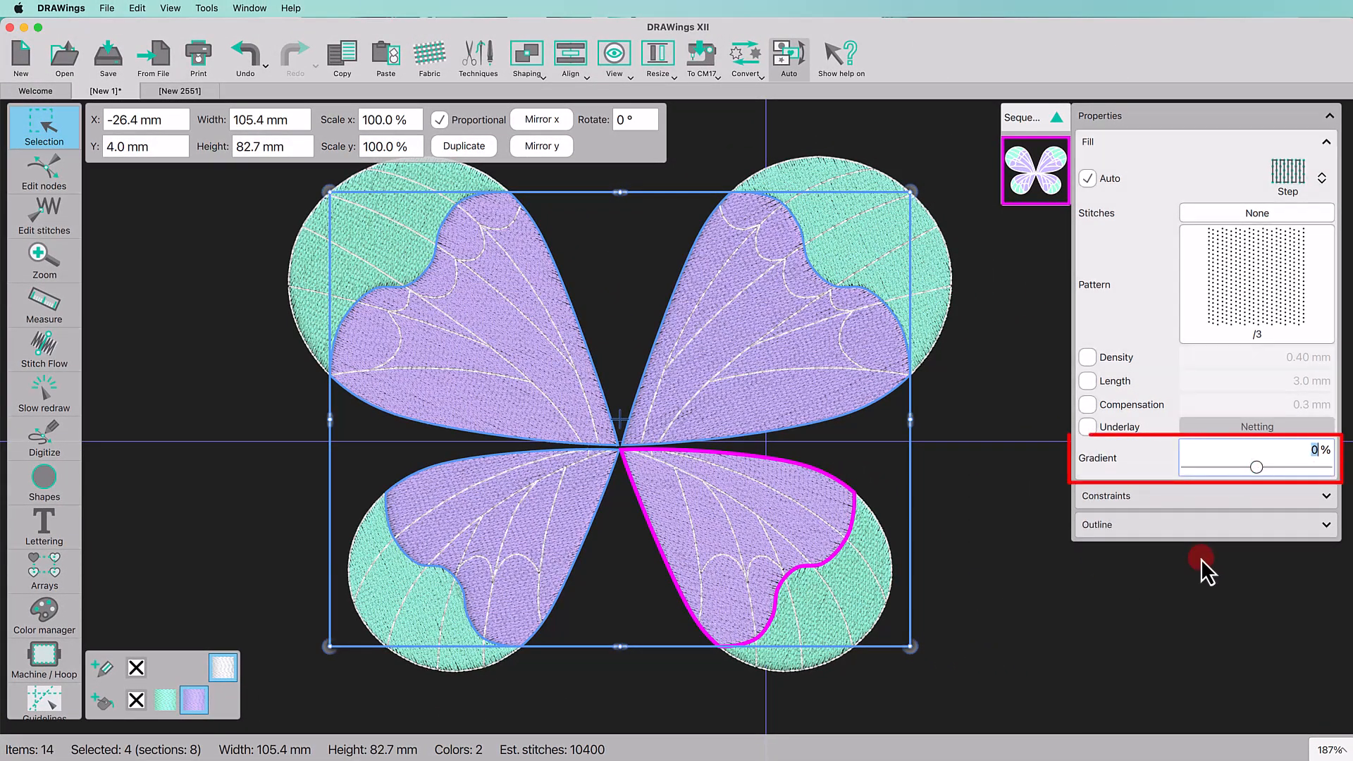
text(250)
key(Return)
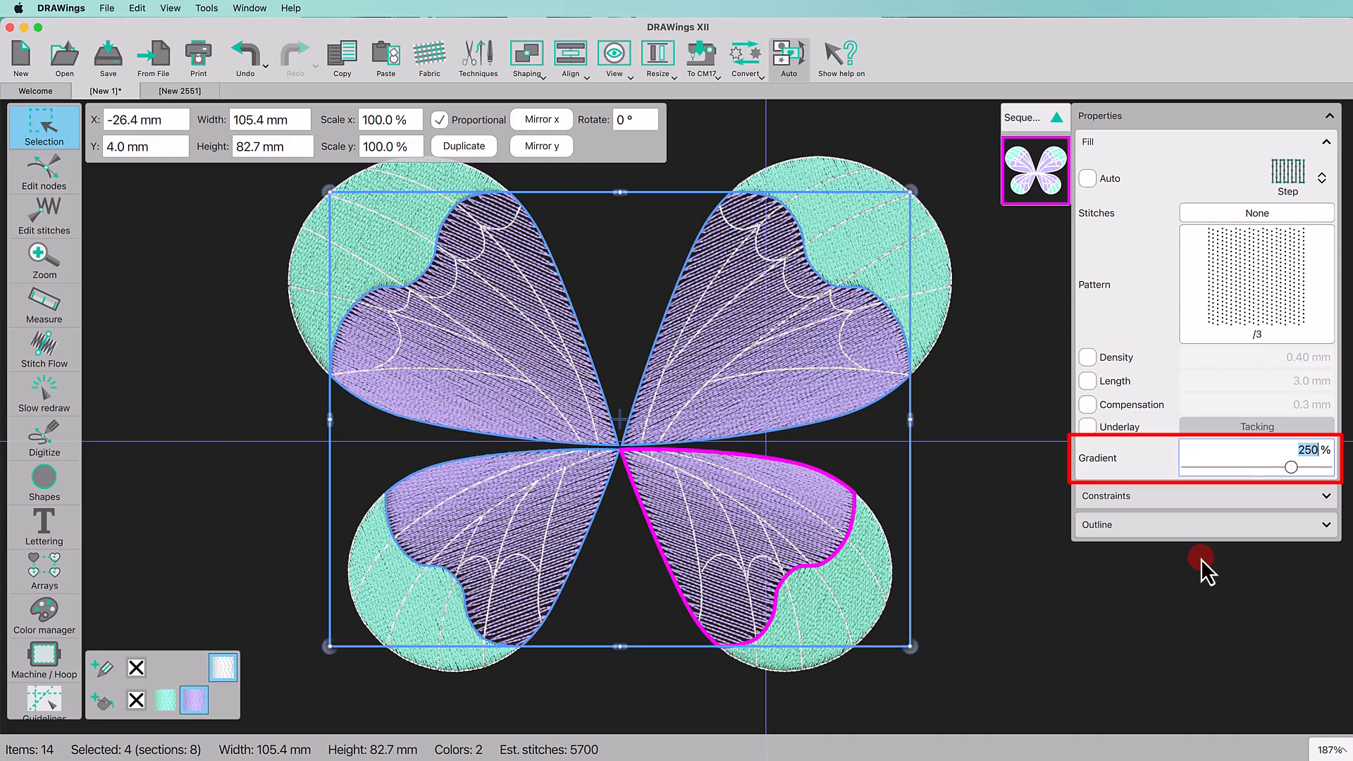
Step: Enable a custom density for the purple fills and set it to 0.6 mm
click(1089, 357)
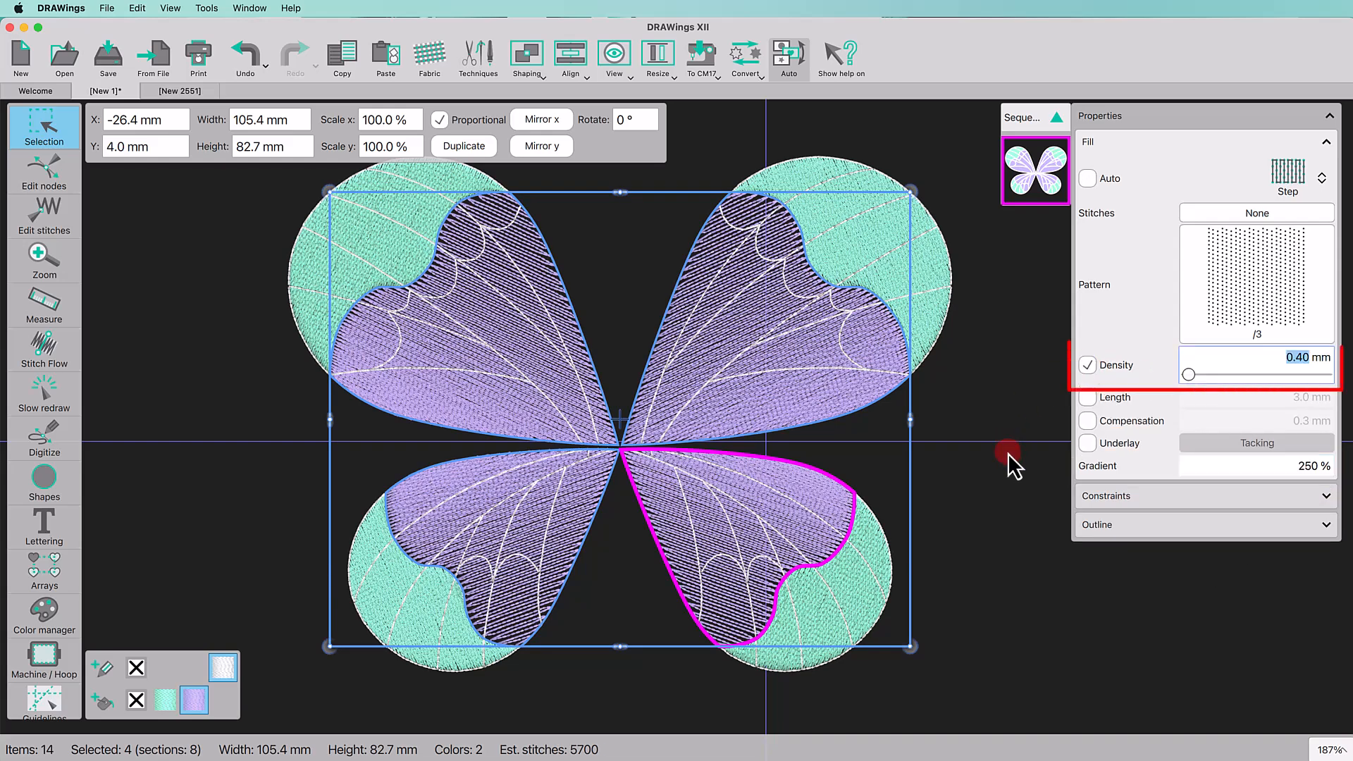
text(.6)
key(Return)
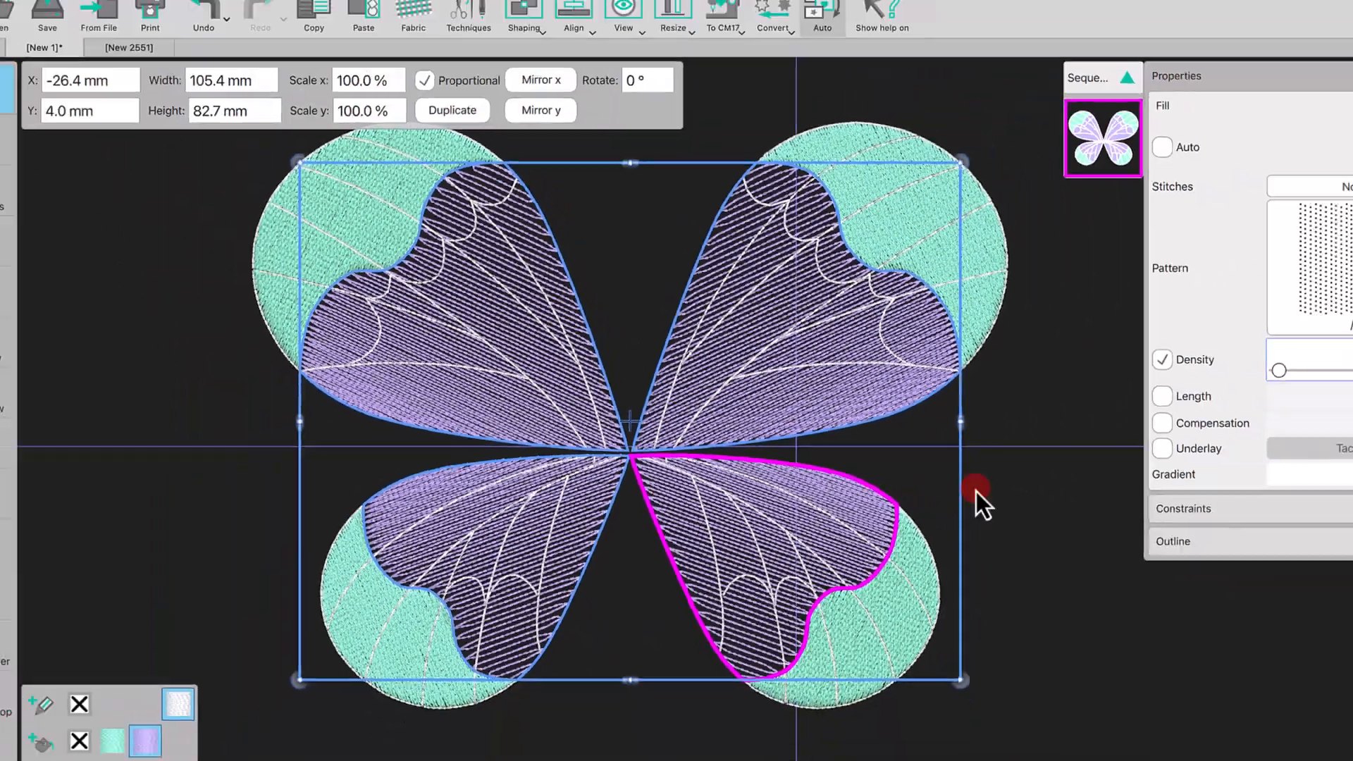
Step: Select all green-filled areas by fill color and set their fill gradient to 250%
click(1220, 540)
right_click(162, 695)
click(214, 682)
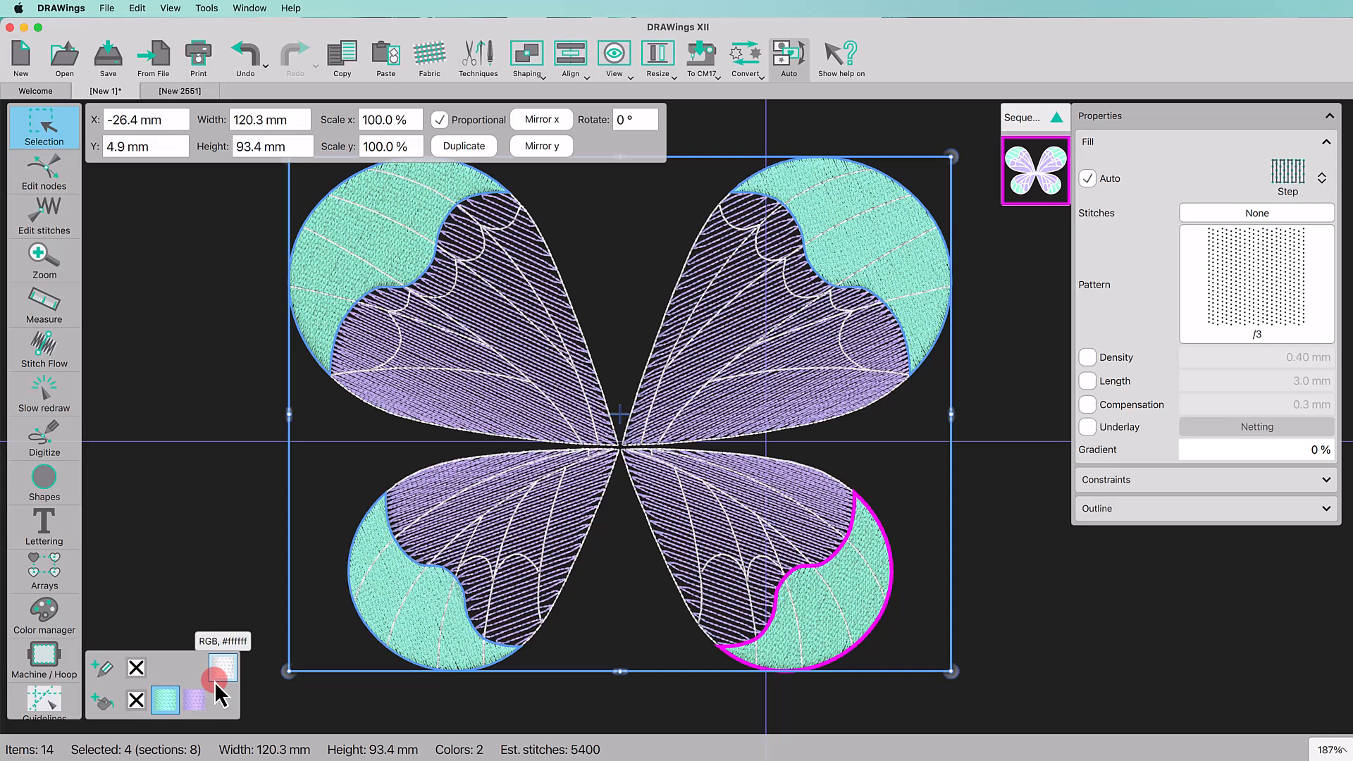
click(1262, 450)
click(1160, 608)
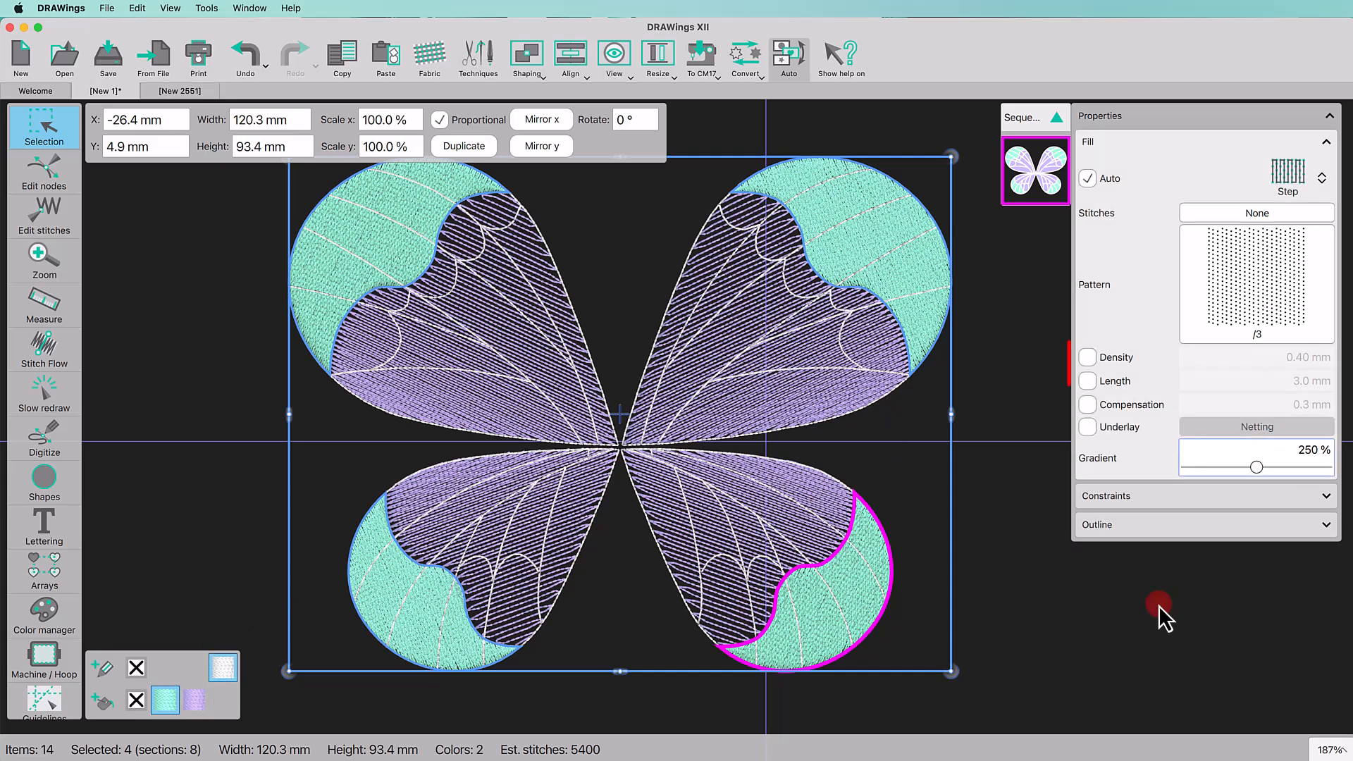
Step: Enable a custom density for the green fills and set it to 0.5 mm
click(1088, 357)
click(1206, 352)
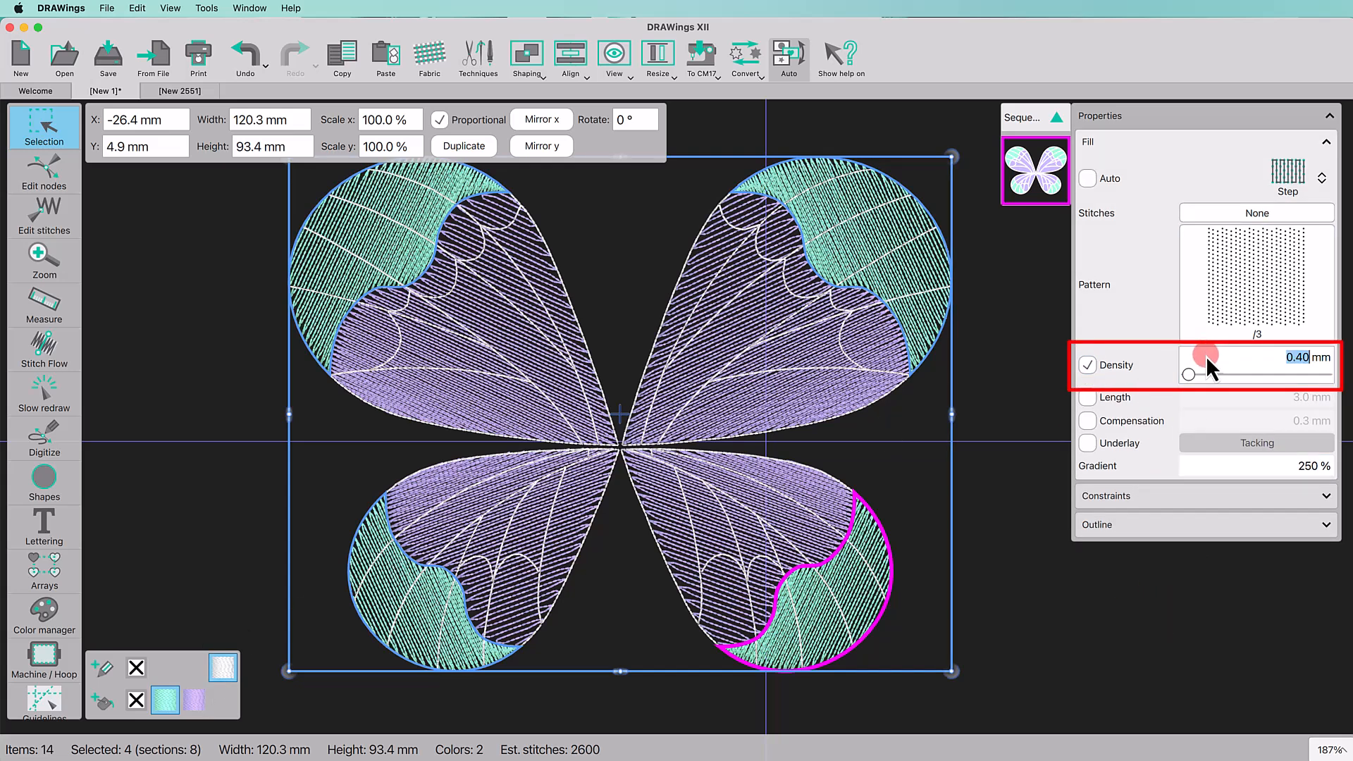
text(0.5)
key(Return)
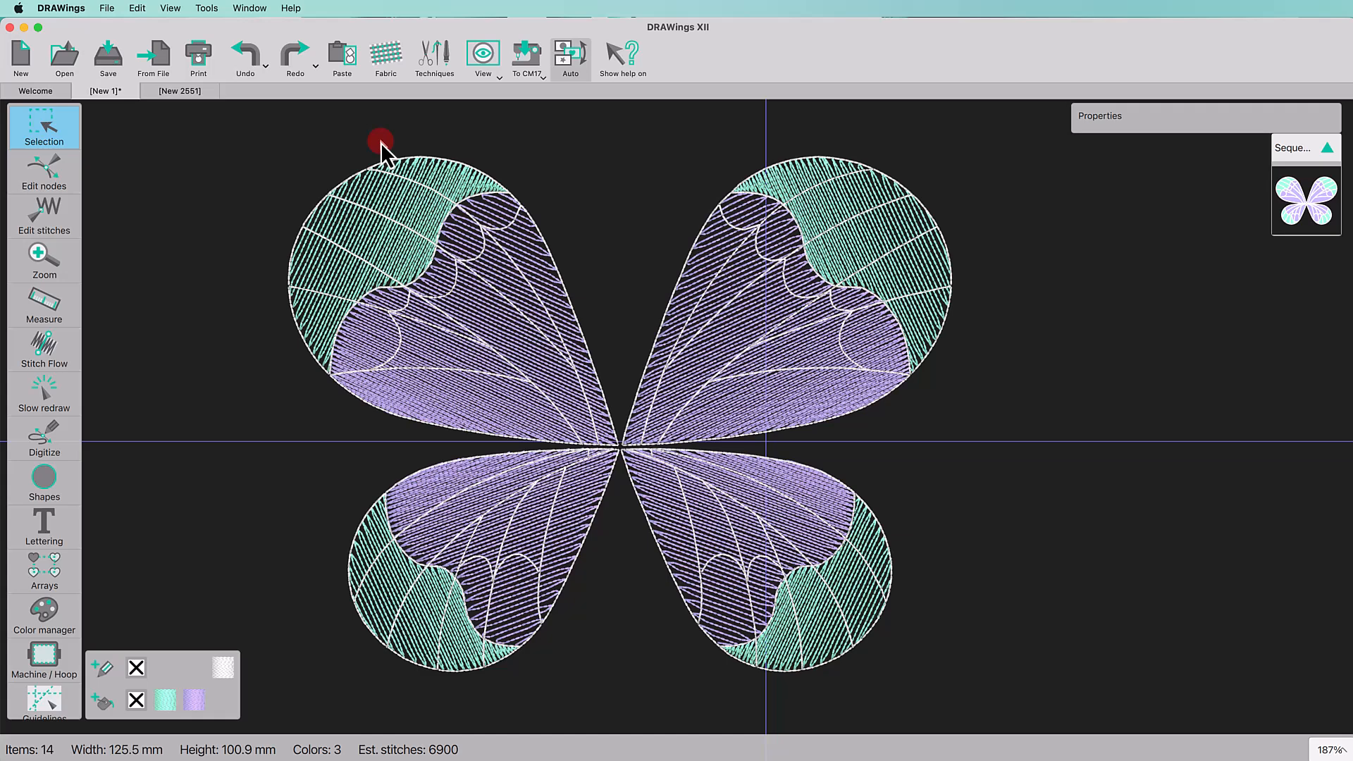
Step: Center the design to the hoop and draw a tall ellipse between the wings, about 14 mm wide and 67 mm high
click(525, 62)
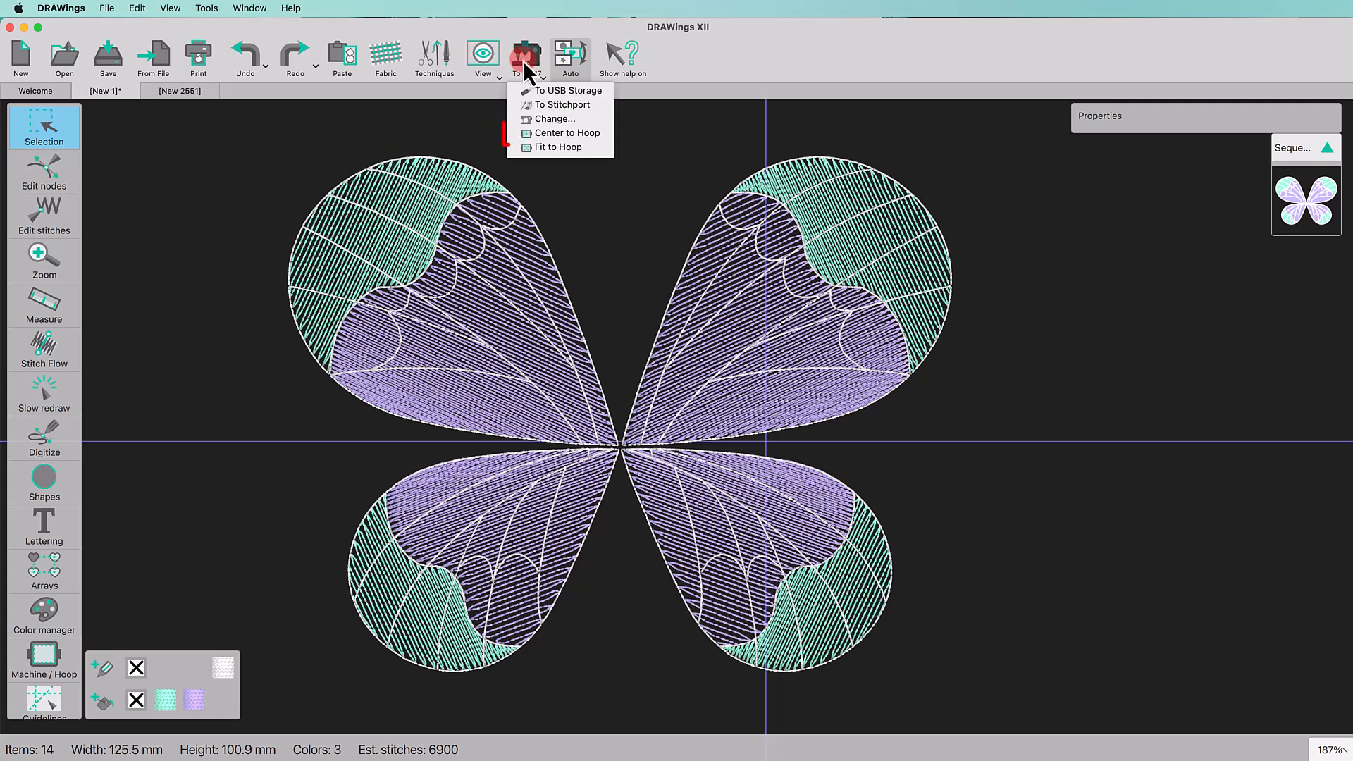
click(545, 138)
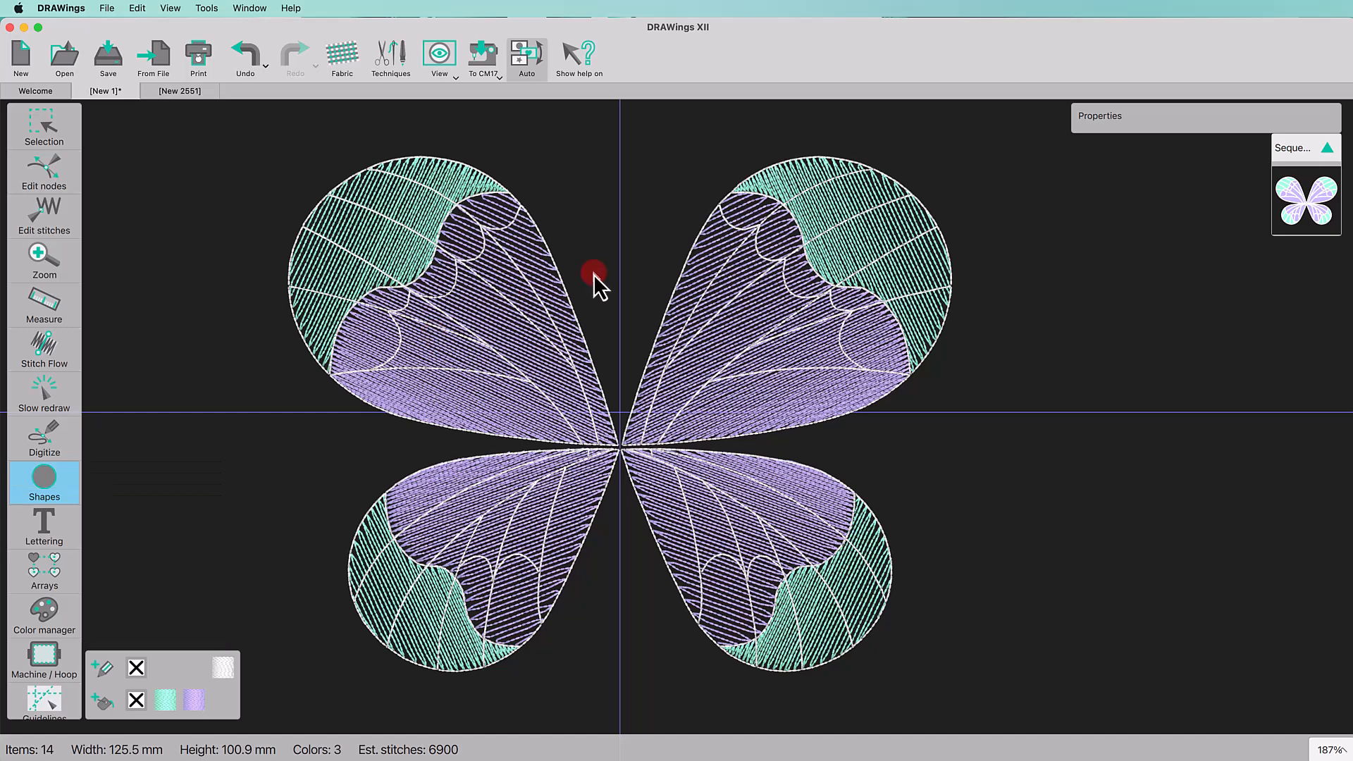
drag(593, 273, 667, 643)
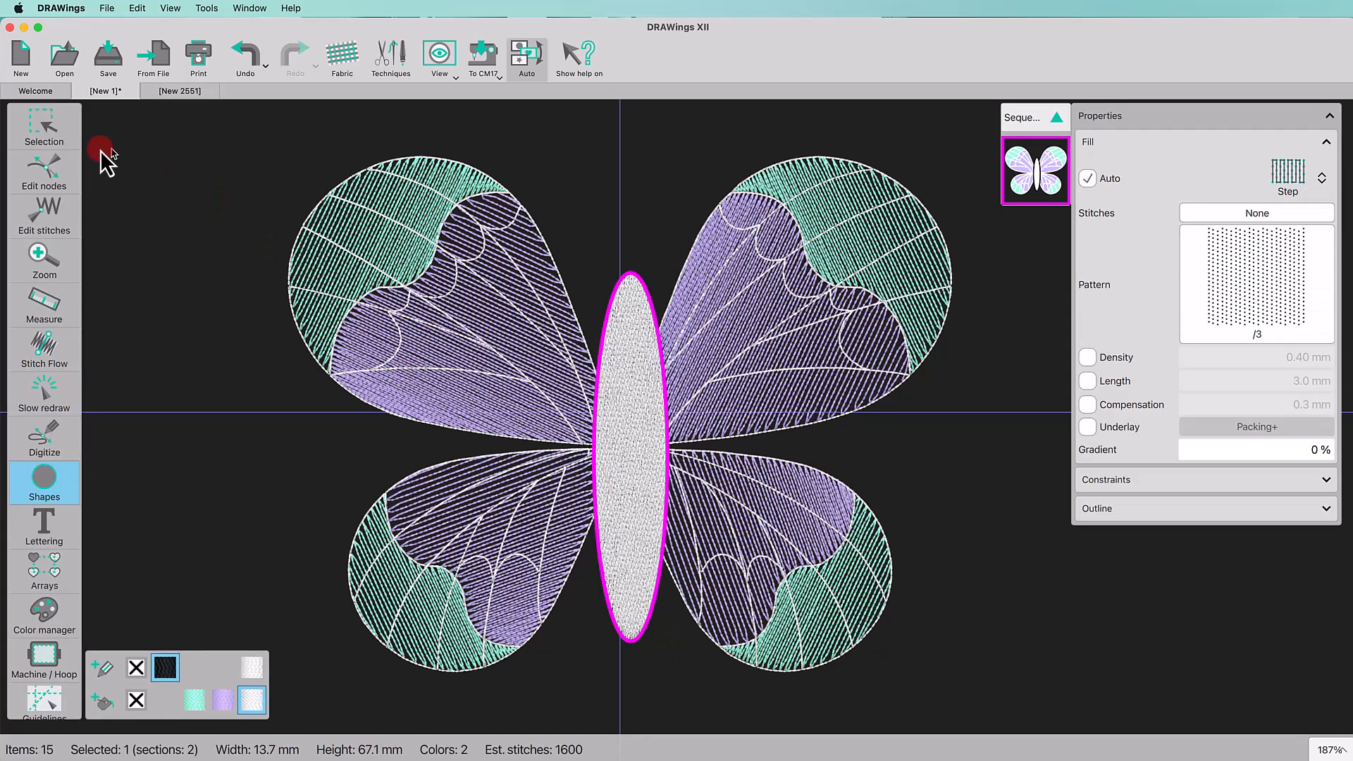
Step: Set the body ellipse's X position to 0 mm
click(47, 131)
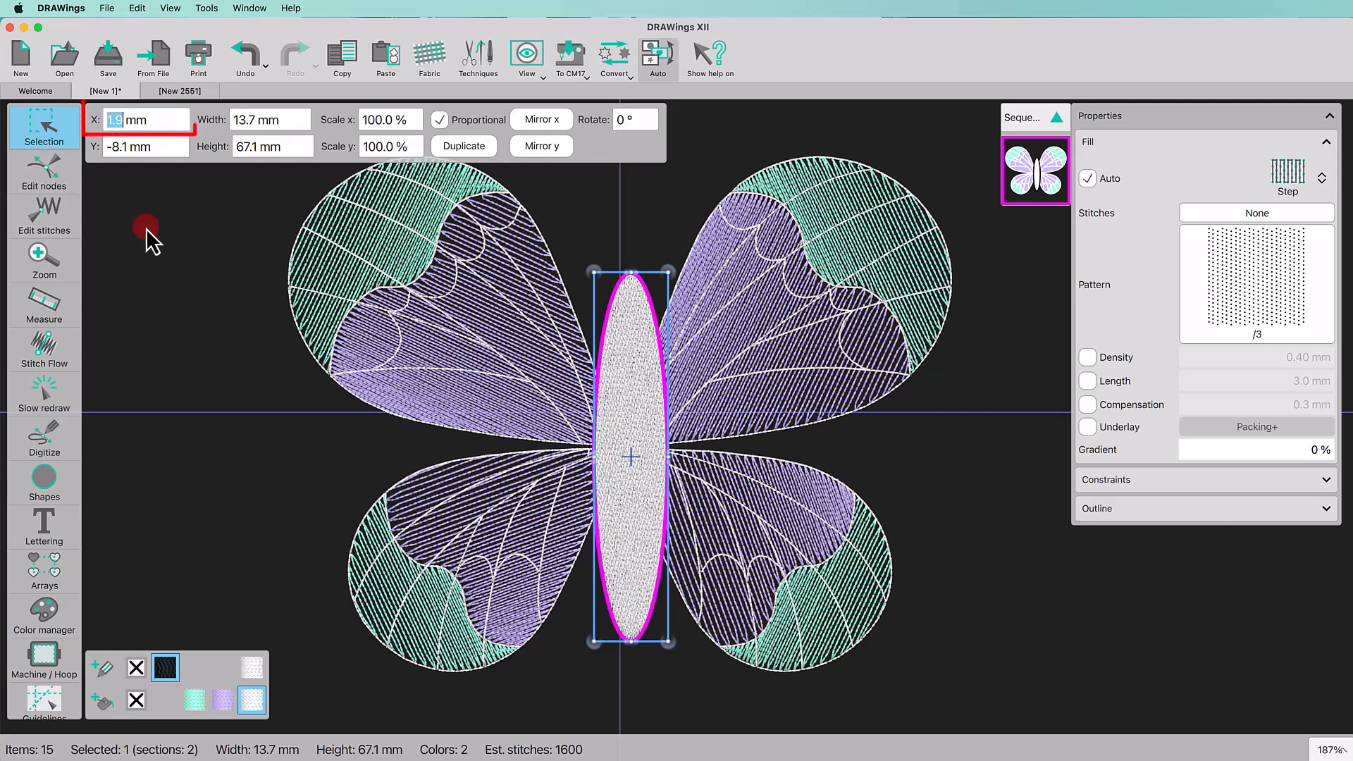
text(0)
key(Return)
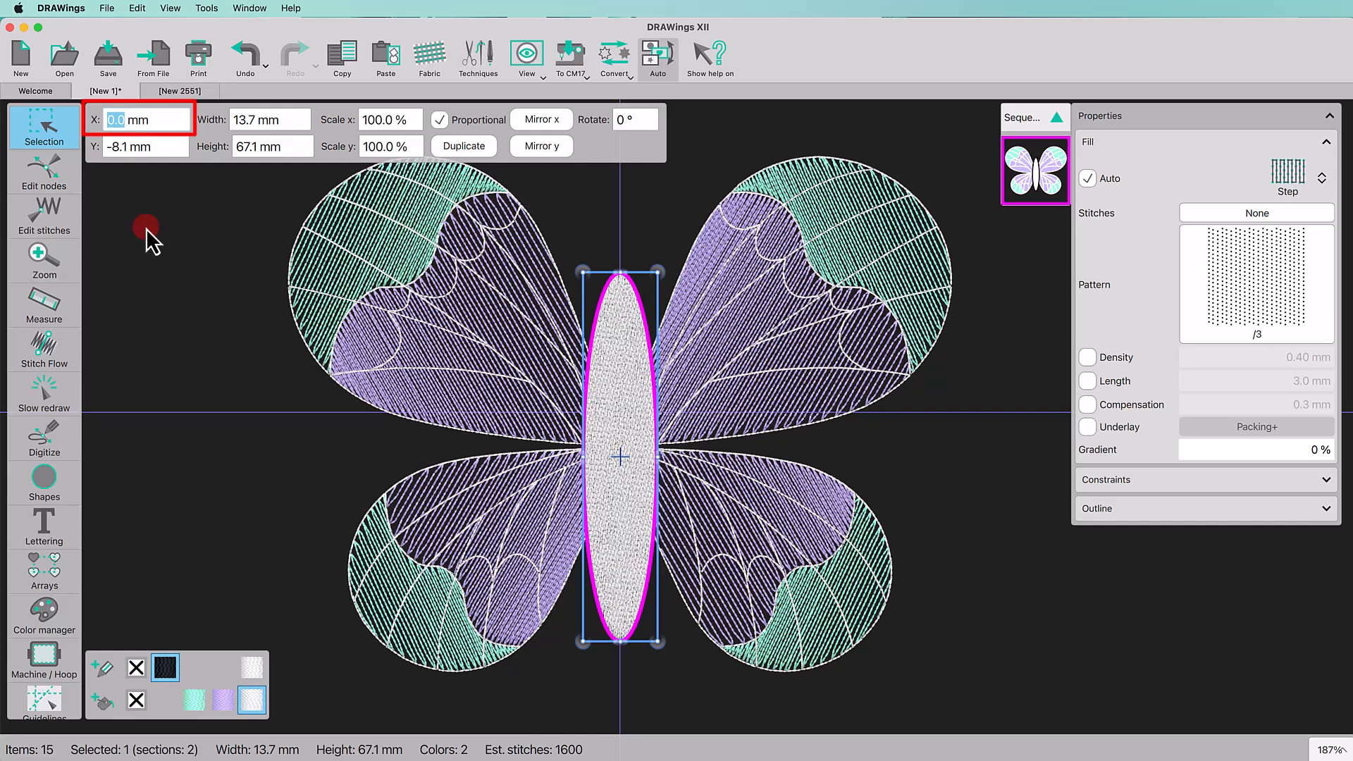
Step: Turn off the automatic fill settings for the body ellipse and change its fill type to Satin
click(1088, 175)
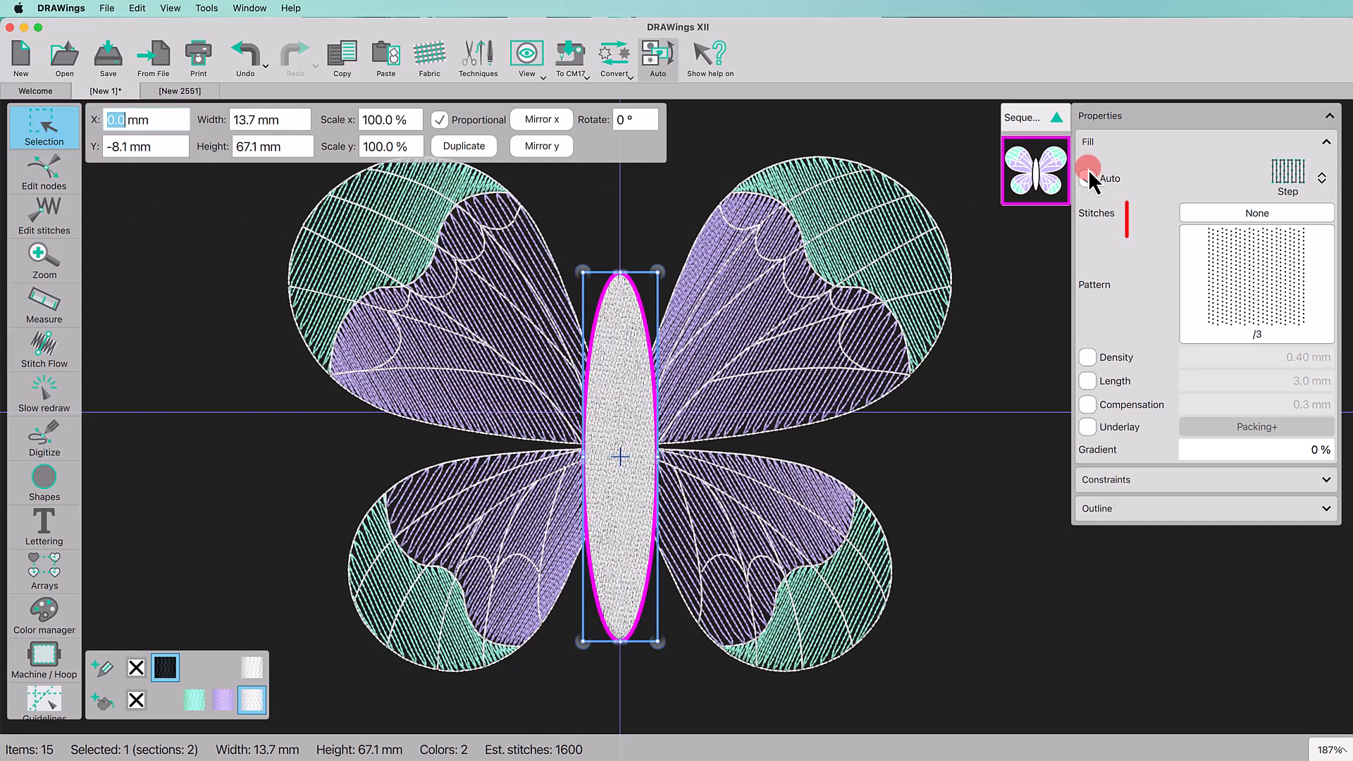
click(1294, 171)
click(1157, 212)
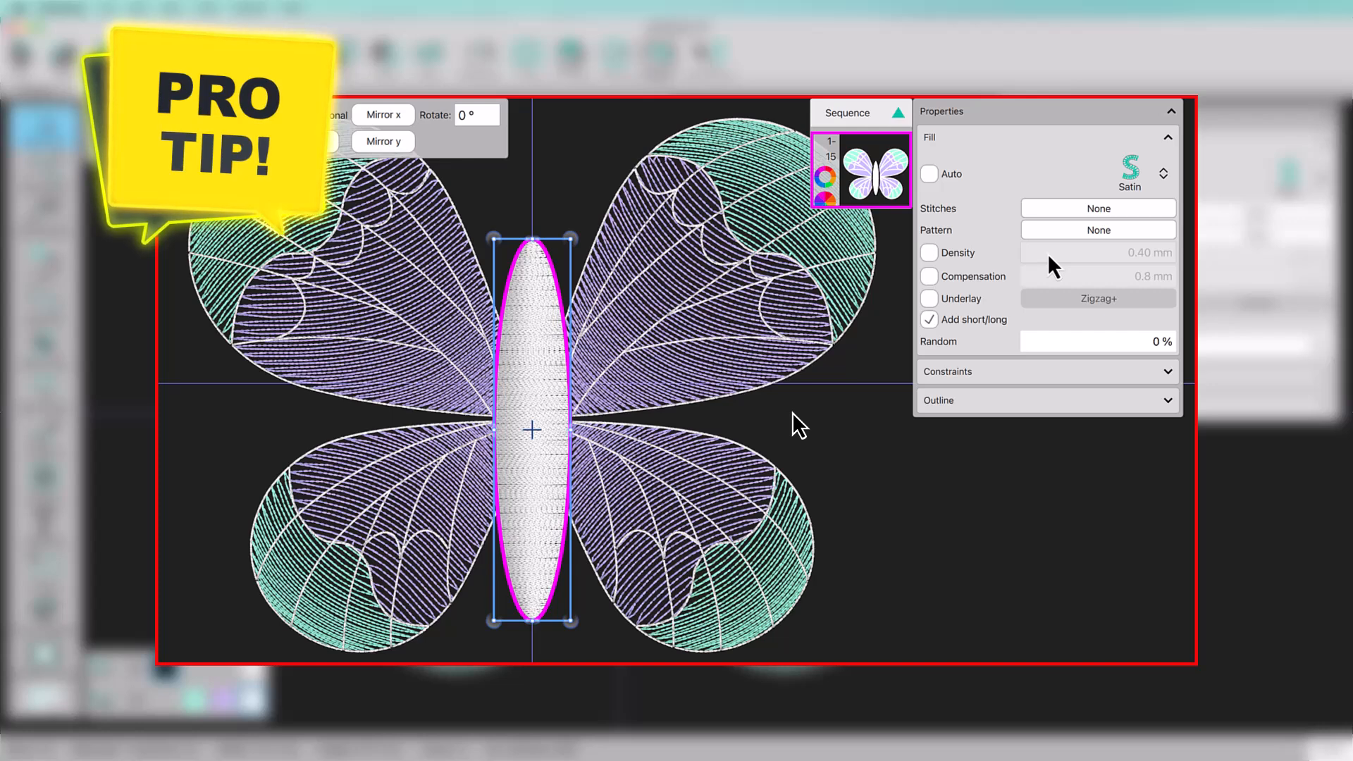
Step: Search the stitch library for "wide" and apply the wide satin stitch to the body's fill
click(1073, 210)
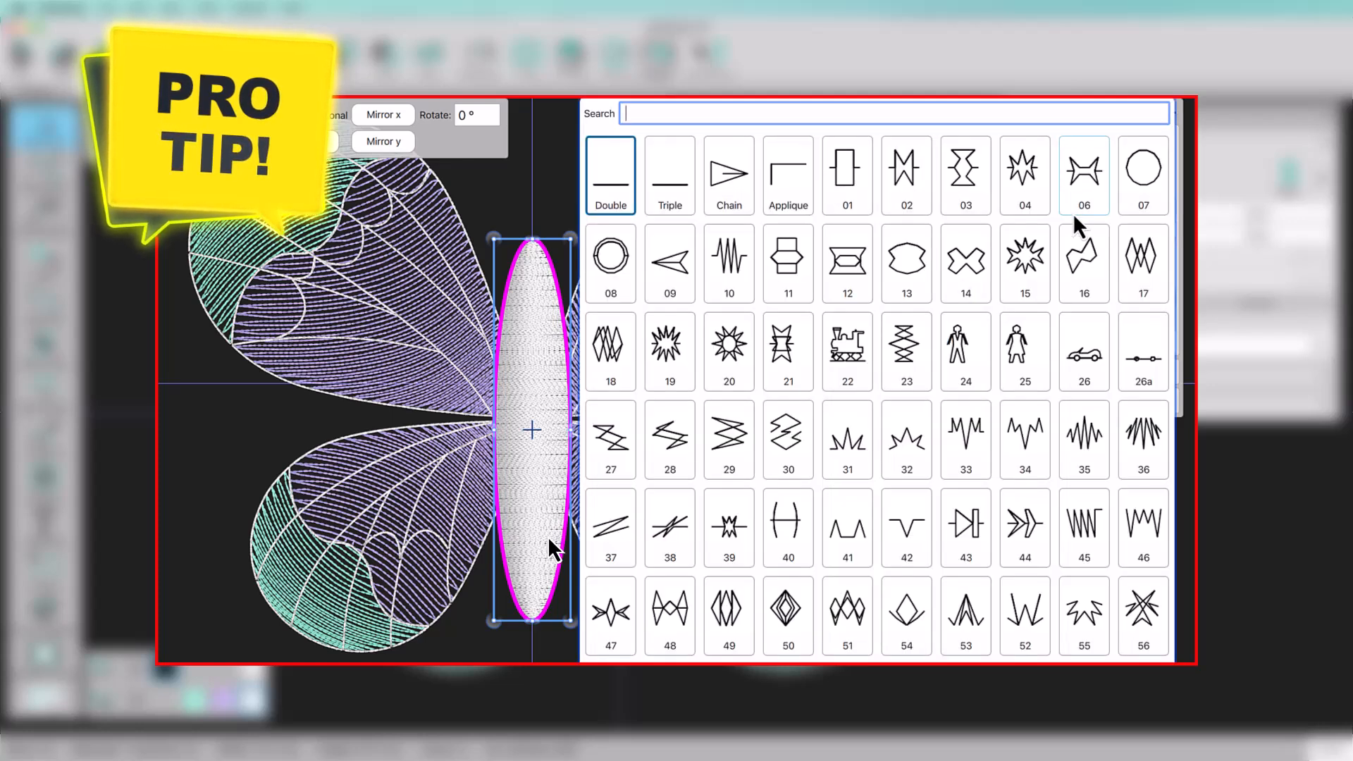
text(wide)
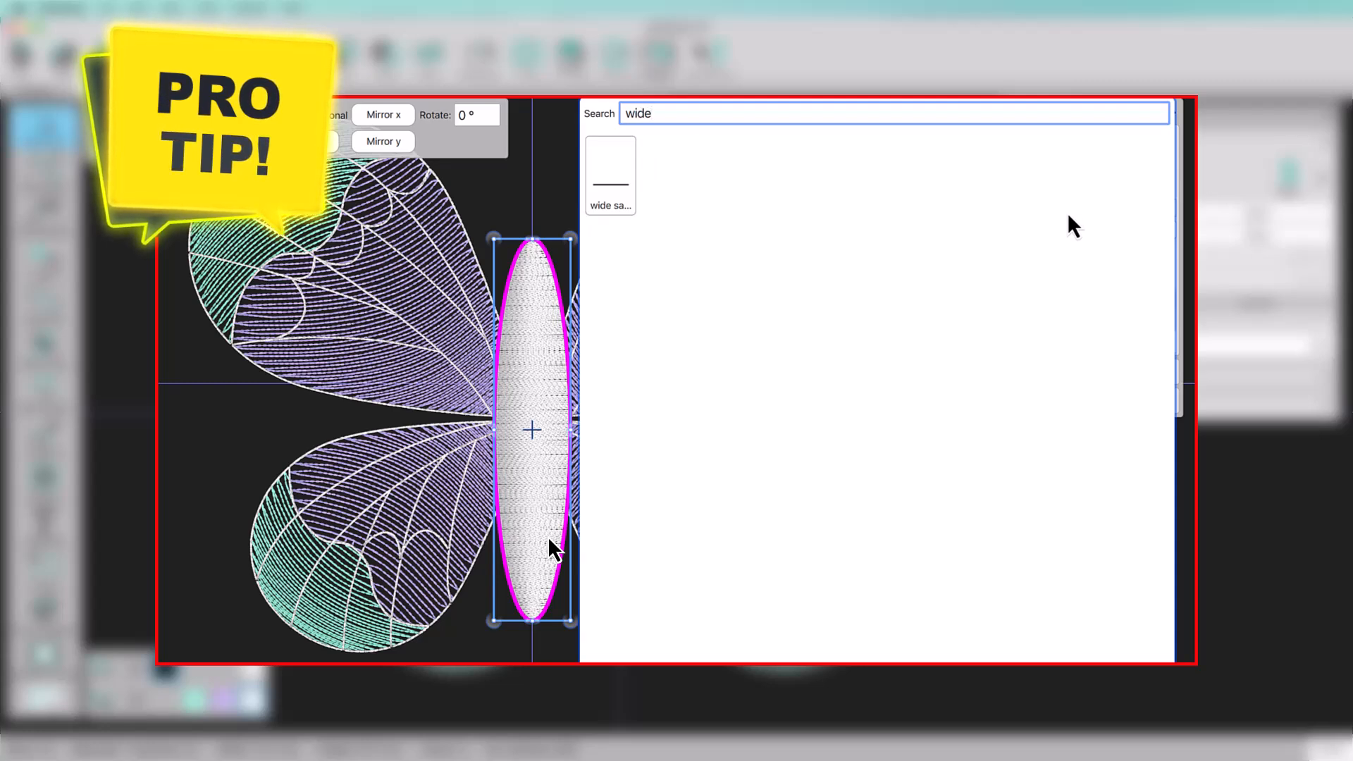
click(607, 192)
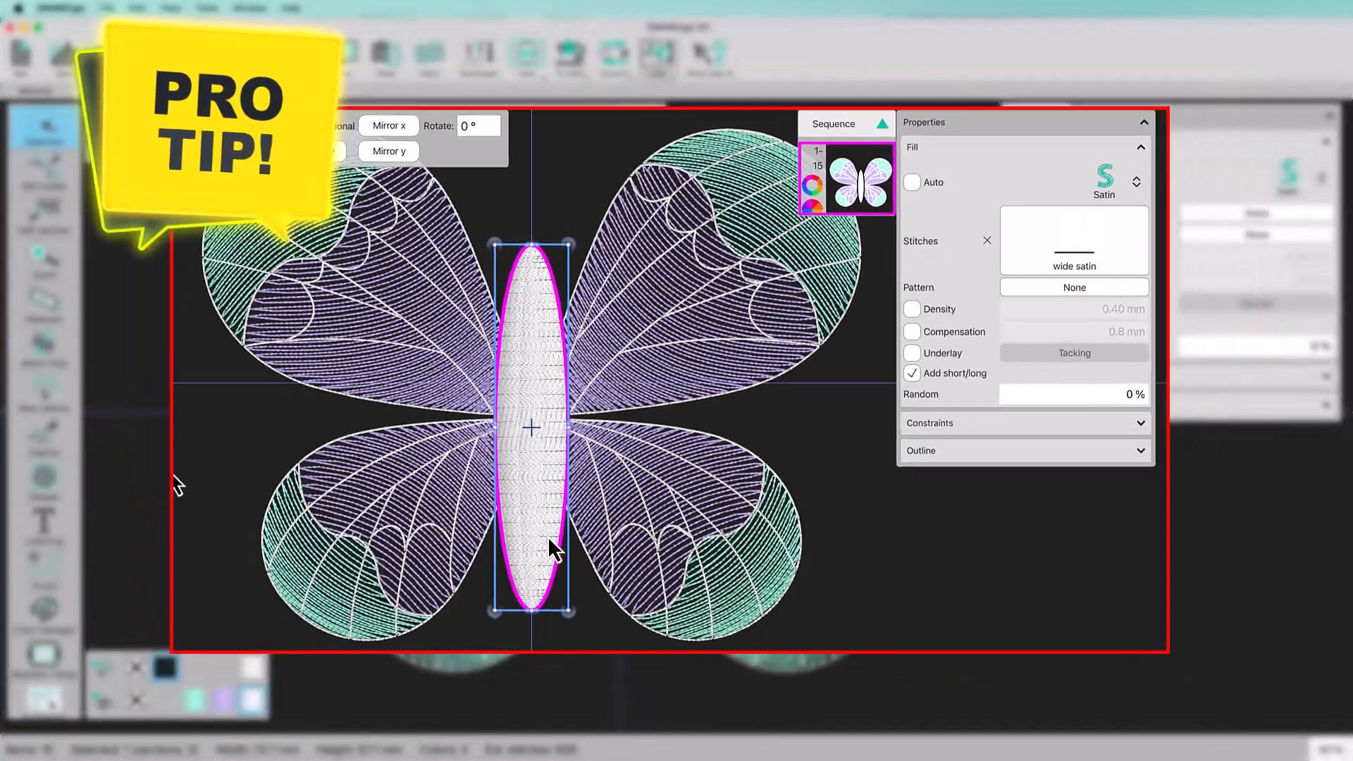
Step: Remove the body ellipse's outline and change its fill color to the wings' purple
click(537, 542)
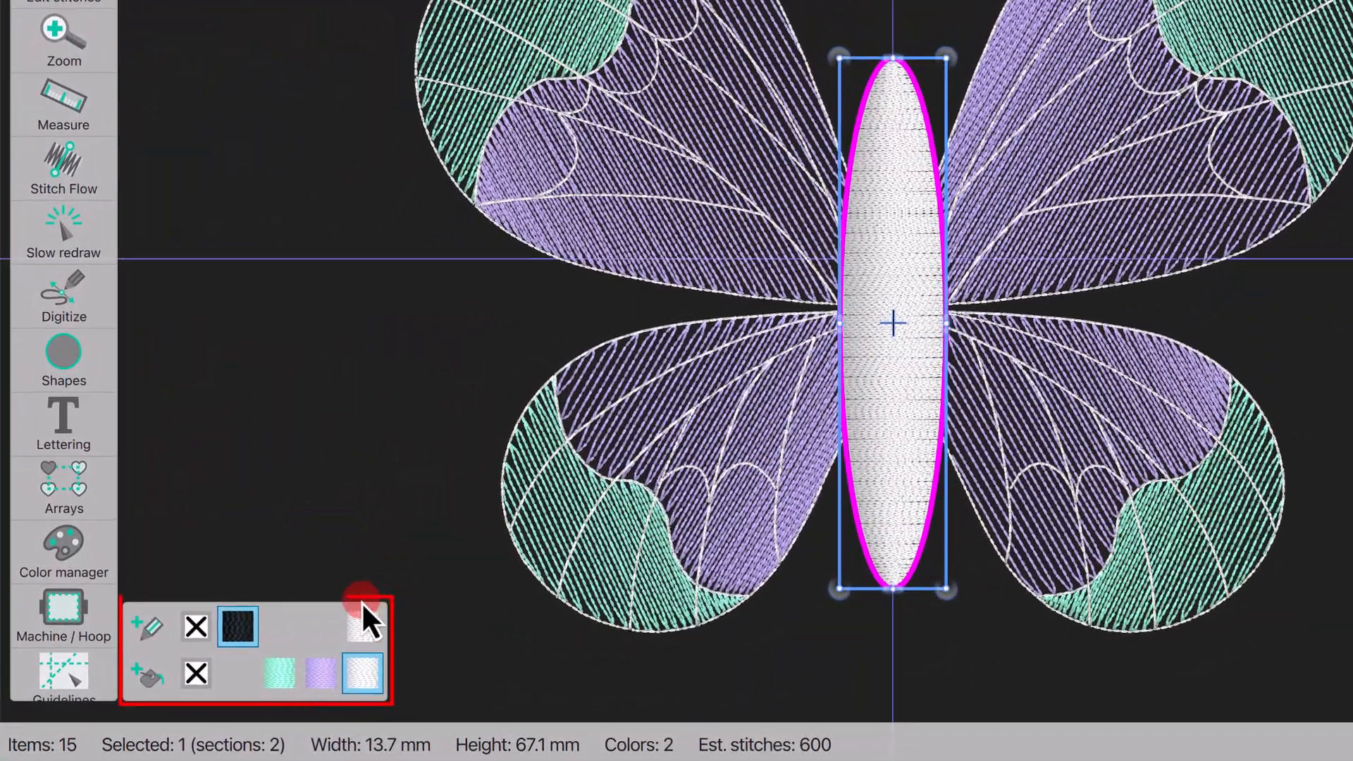
click(202, 631)
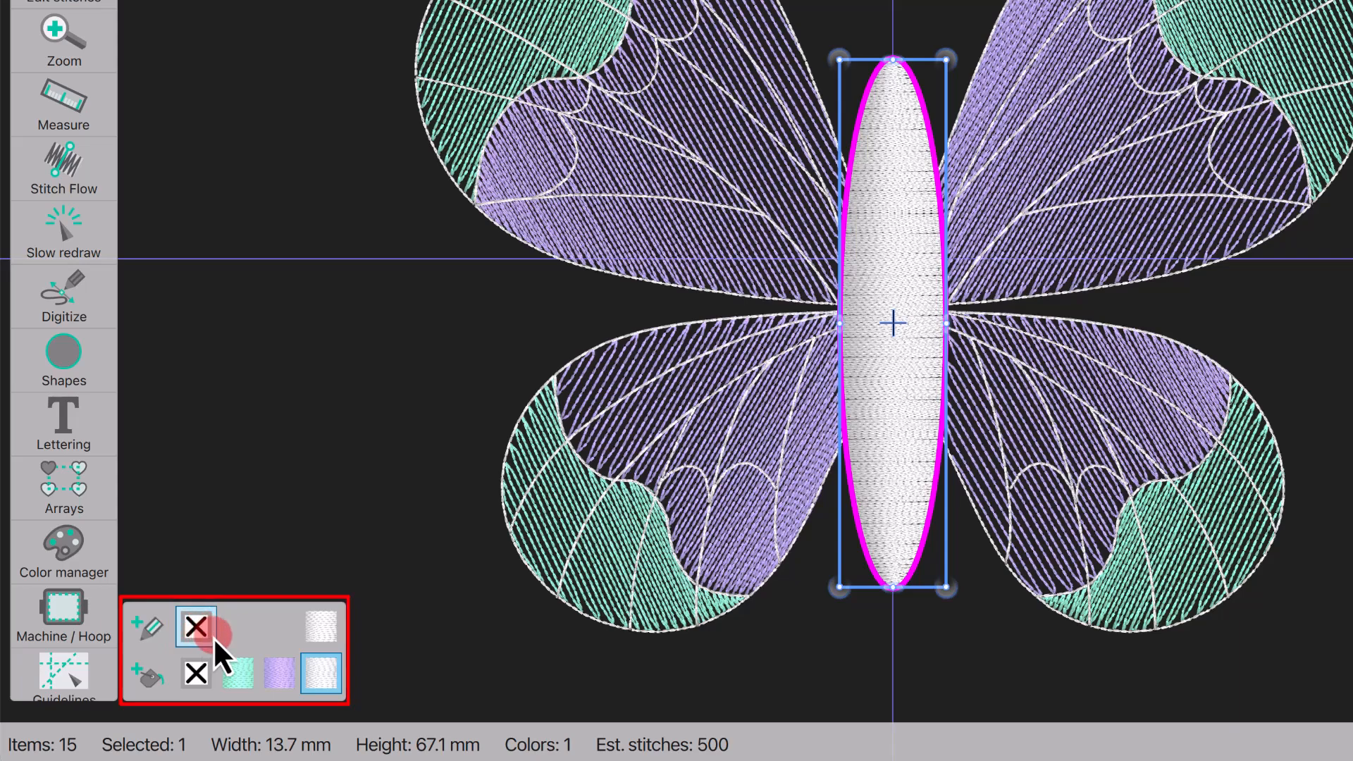
click(273, 673)
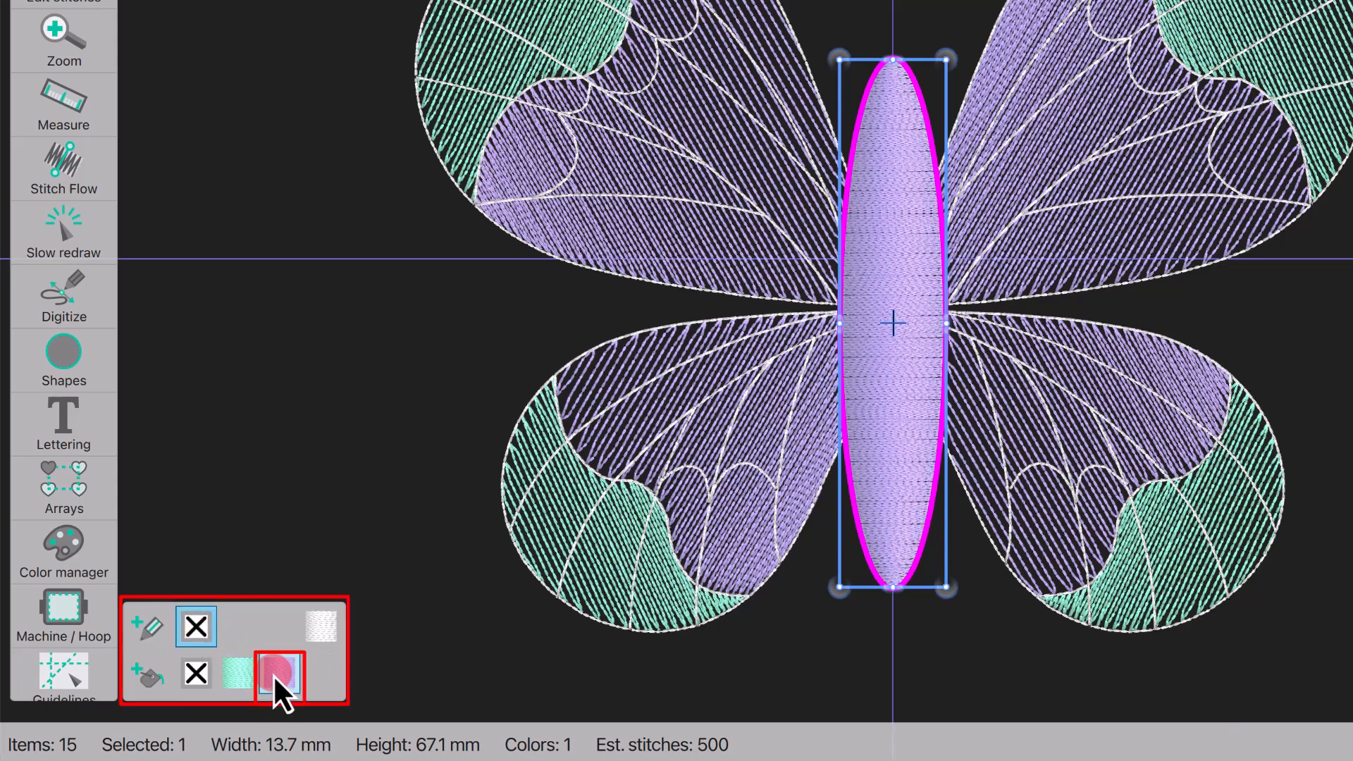
Step: Redirect the stitch flow of the purple areas on both upper wings with curved direction lines running edge to edge
click(366, 385)
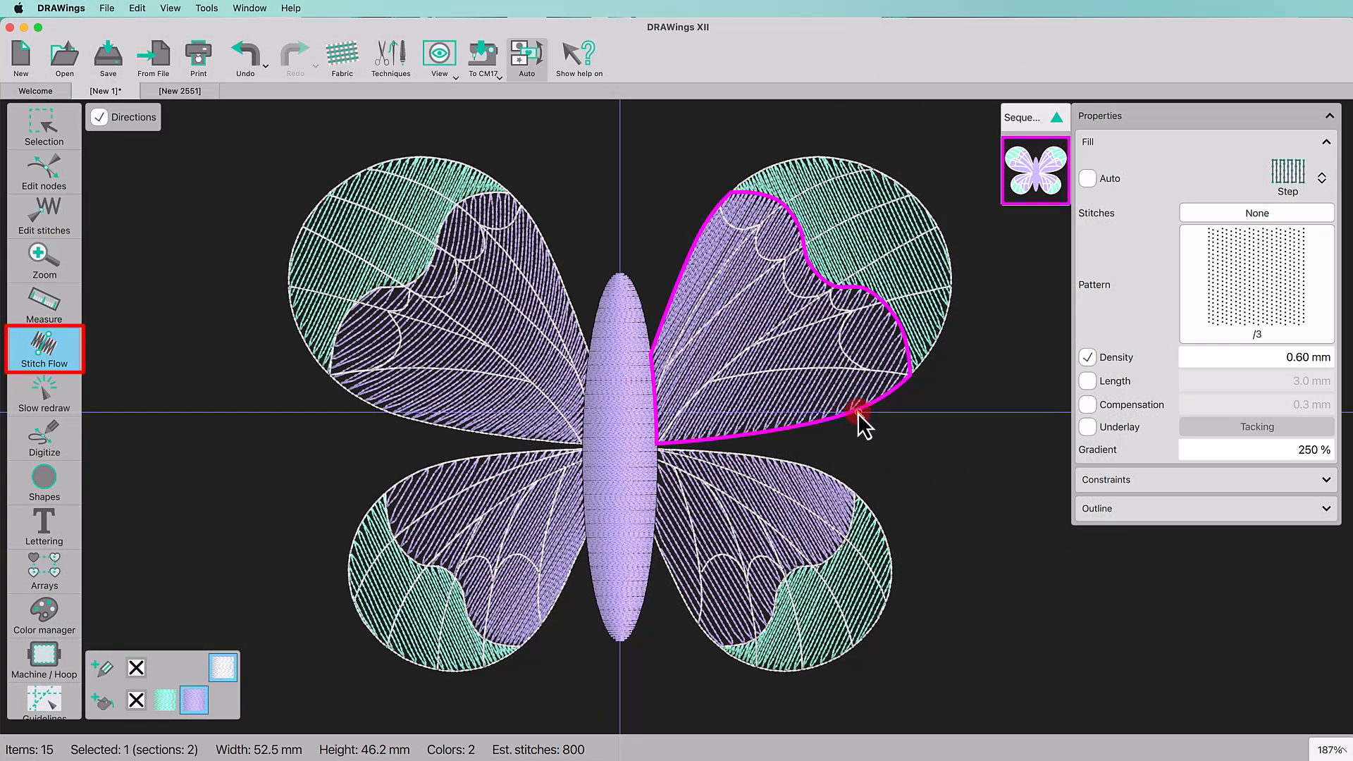
drag(858, 413, 706, 347)
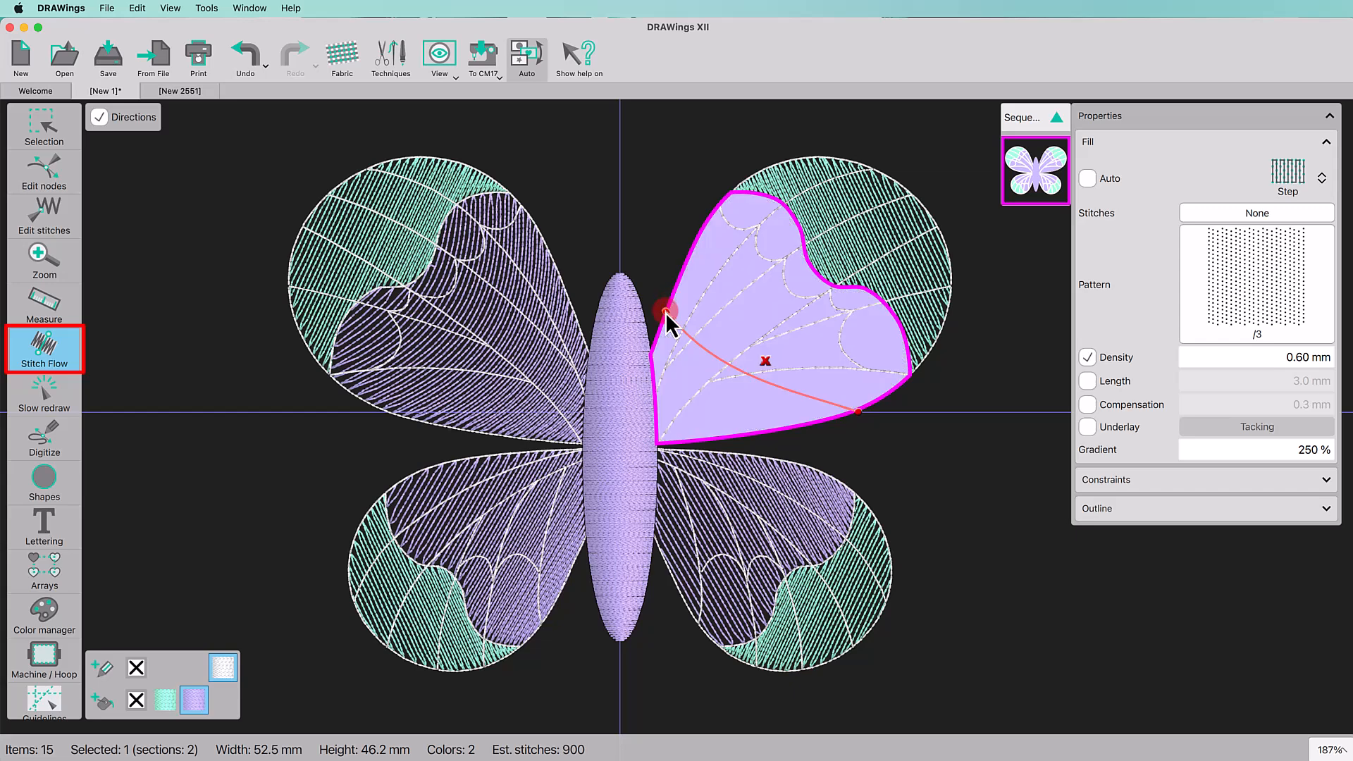
Step: Draw and adjust curved stitch flow lines across the purple areas of both lower wings, spanning from the upper to the inner edge
click(548, 534)
click(467, 462)
drag(554, 597, 552, 603)
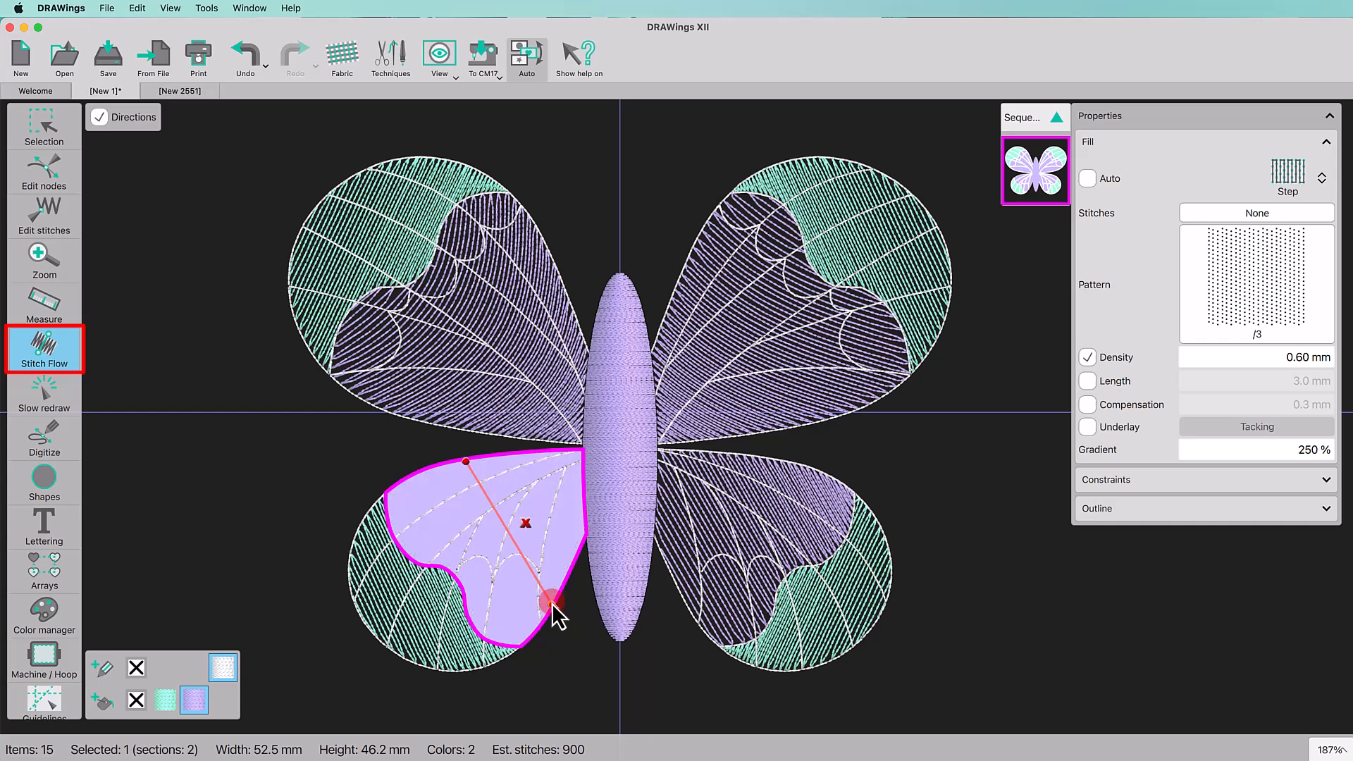
mouse_move(467, 463)
mouse_down()
mouse_move(501, 458)
mouse_move(452, 464)
mouse_up()
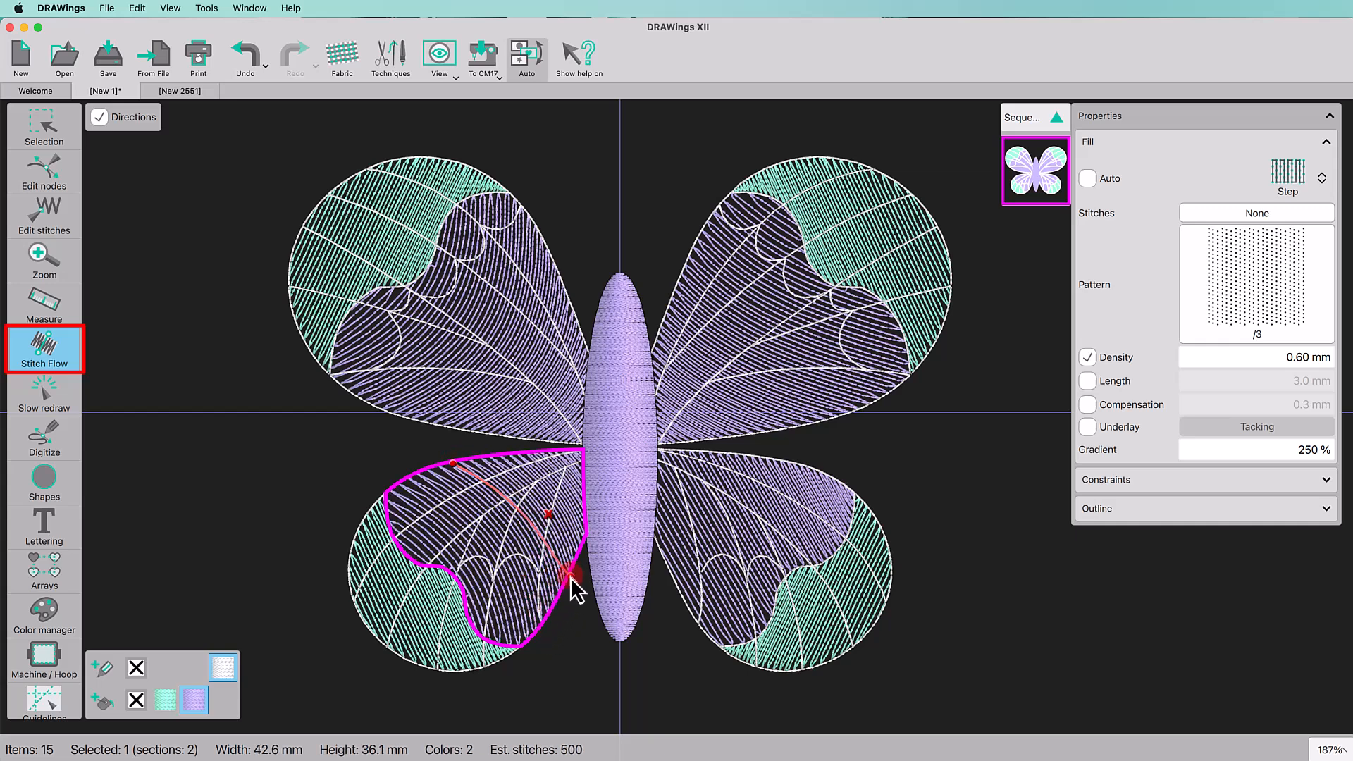
drag(569, 577, 569, 575)
drag(452, 464, 437, 467)
click(682, 597)
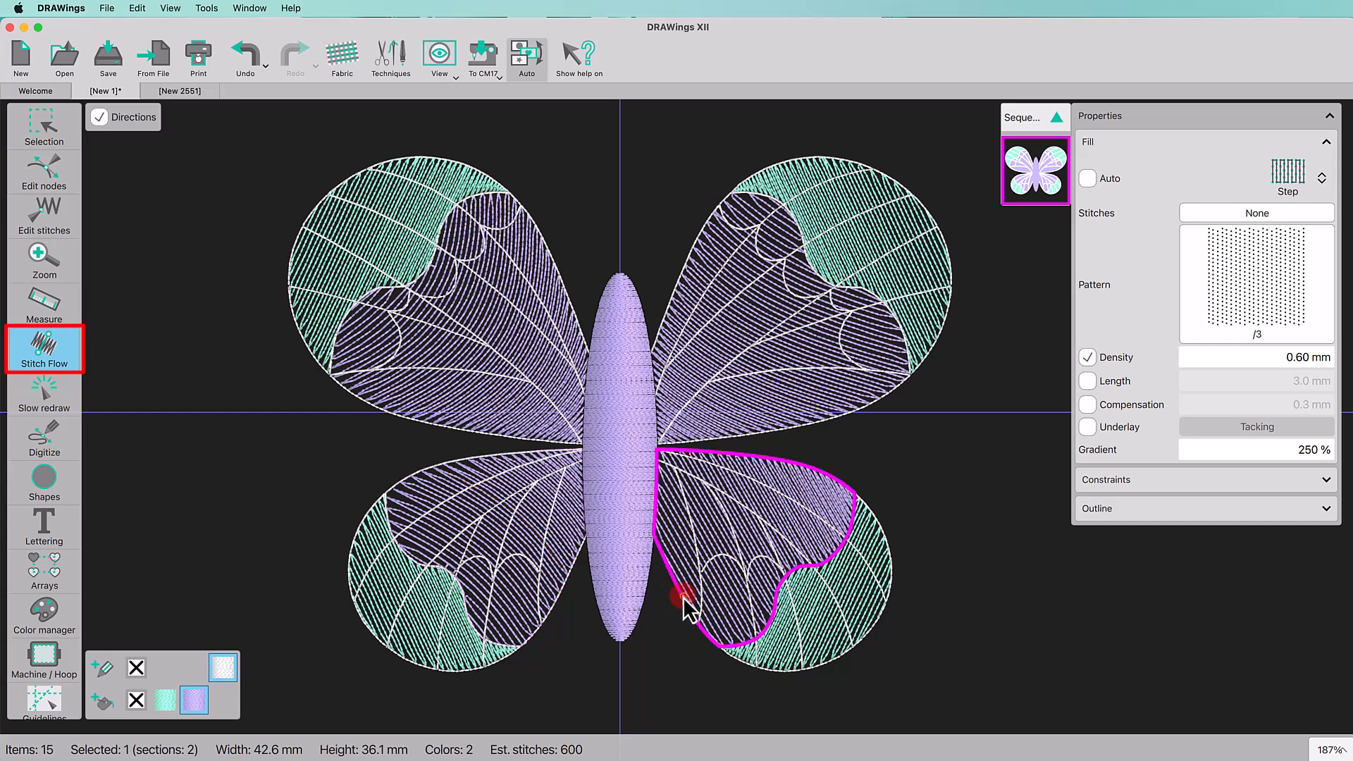
drag(683, 598, 754, 460)
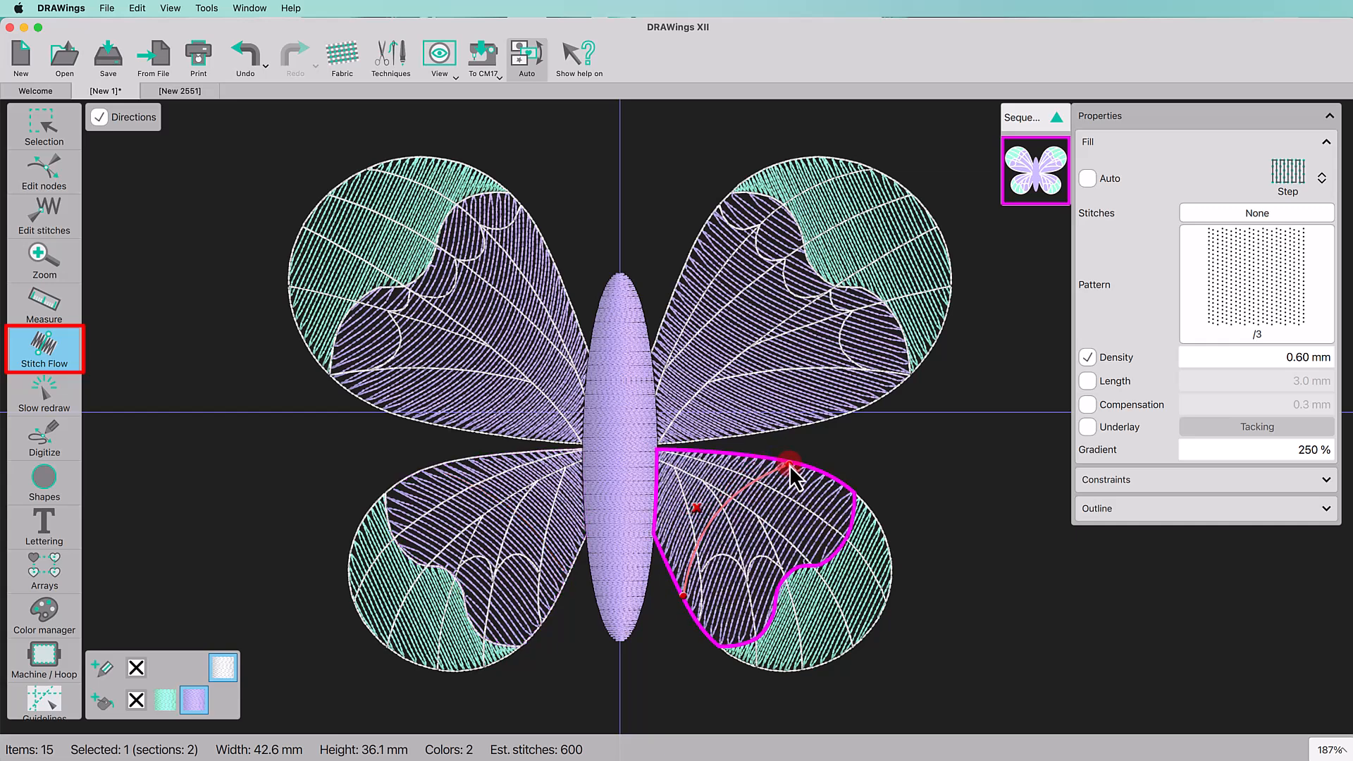
drag(683, 596, 649, 553)
Step: Curve the stitch flow of the green tips on both upper wings so it follows their rounded outer edges
click(292, 292)
mouse_move(291, 307)
mouse_down()
mouse_move(426, 159)
mouse_move(348, 221)
mouse_move(289, 309)
mouse_move(299, 327)
mouse_up()
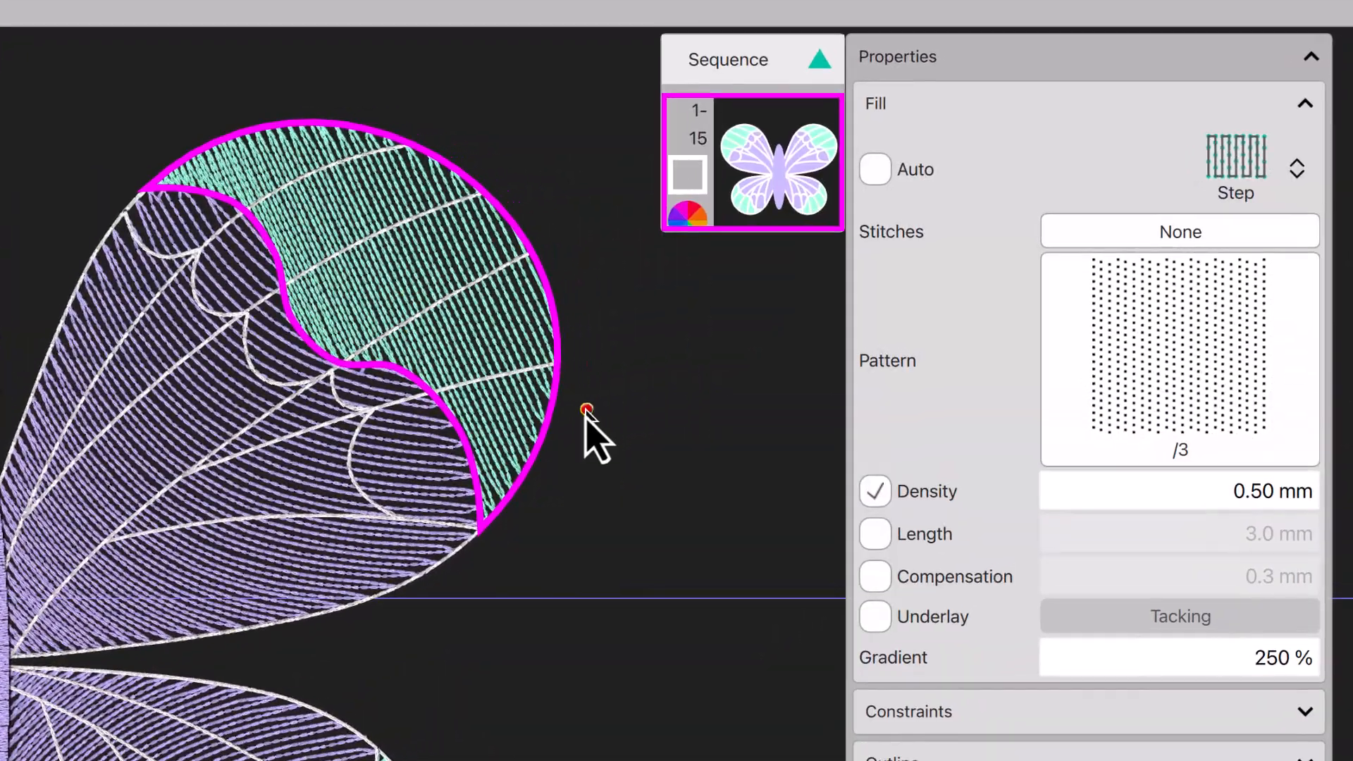
drag(551, 420, 311, 127)
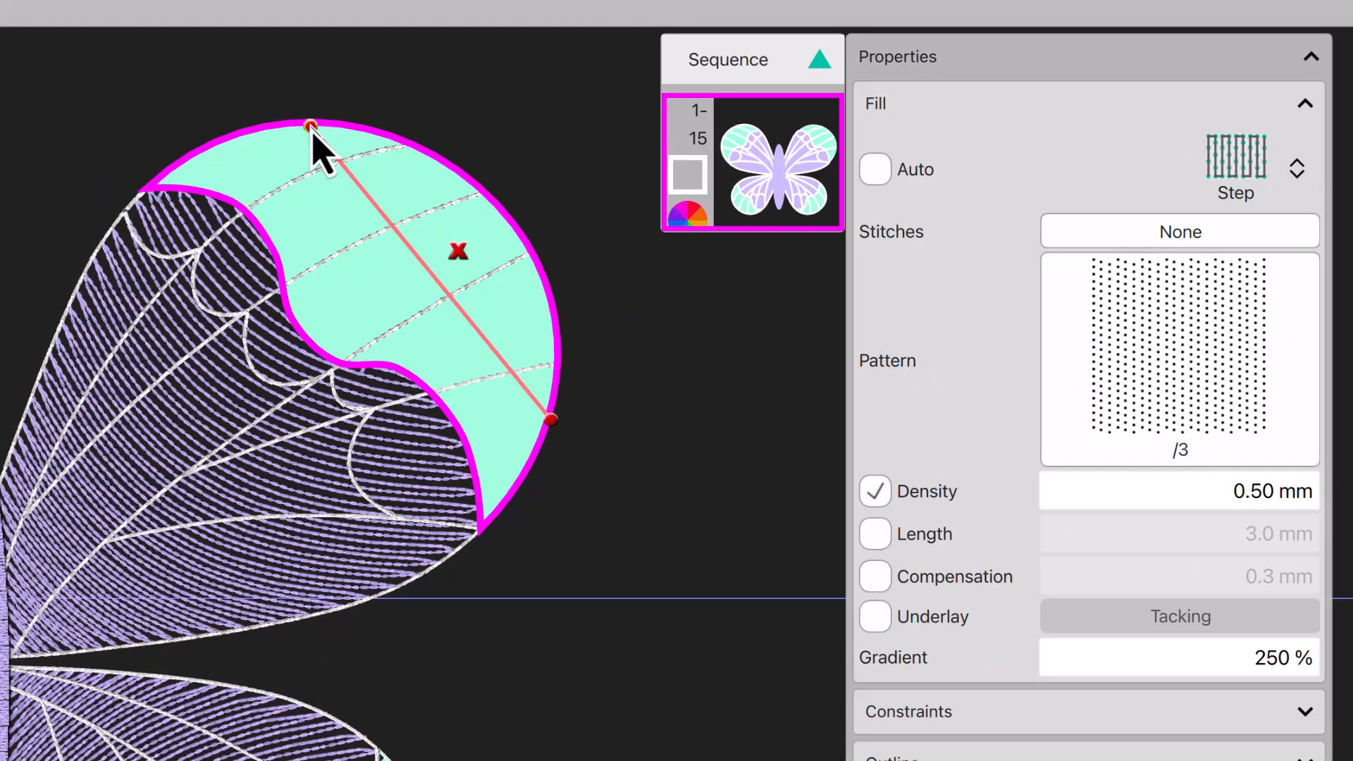
drag(433, 271, 459, 247)
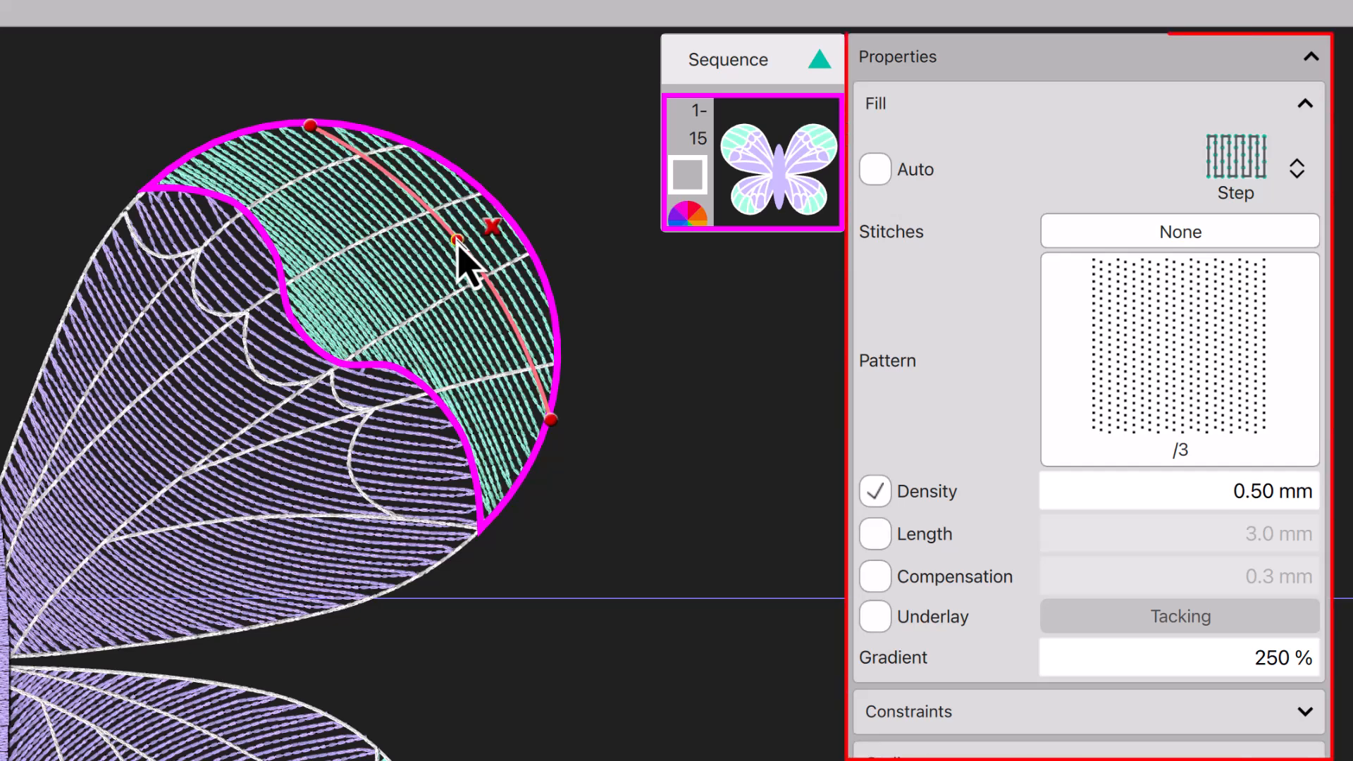
Step: Set the fill gradient of the upper-right wing's green tip to -250%
click(1240, 675)
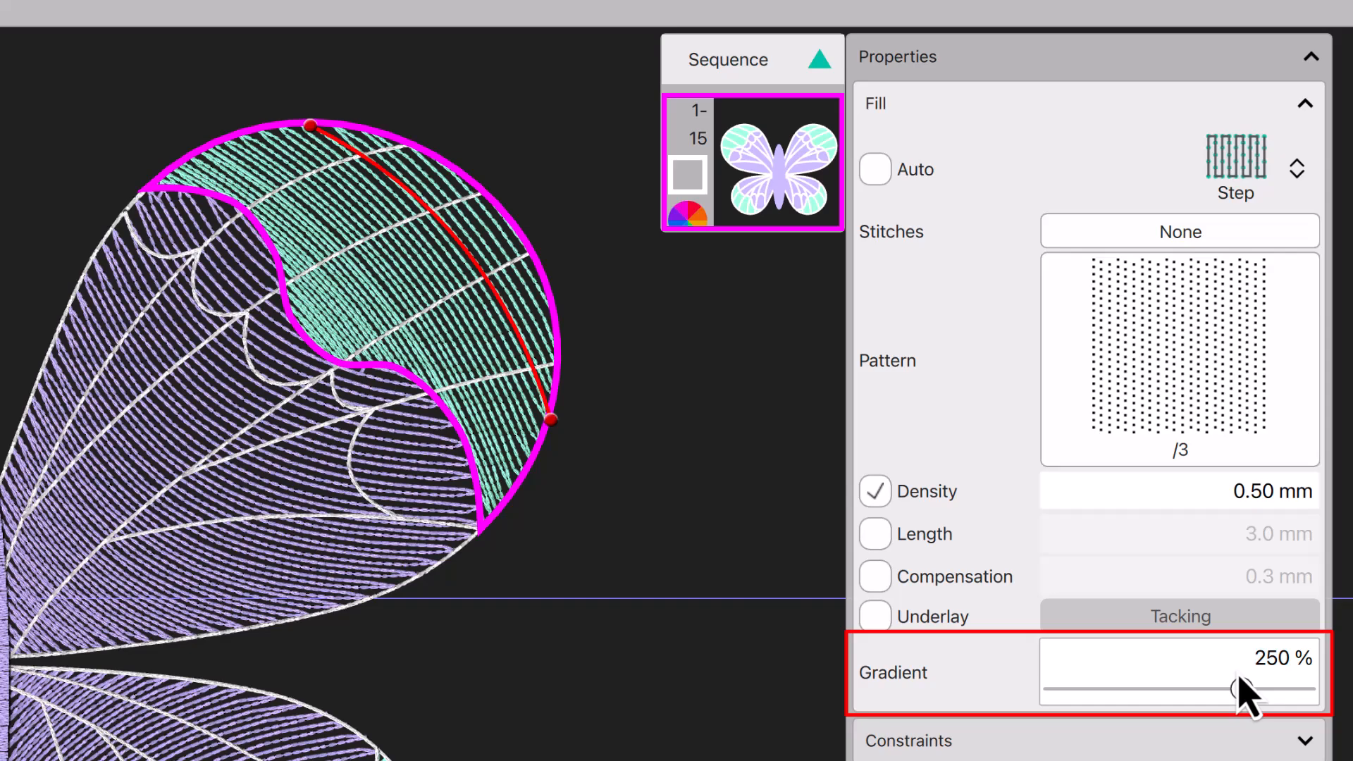
text(-250)
key(Return)
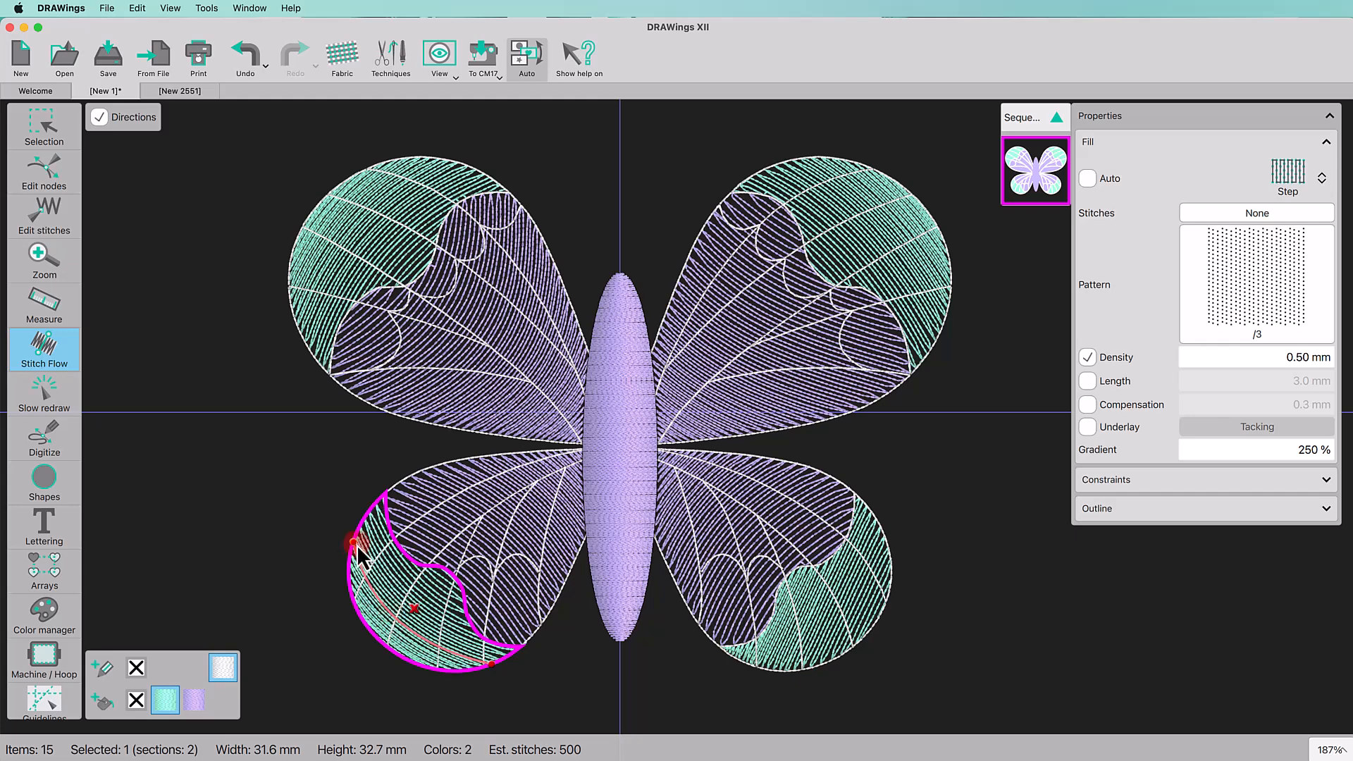
Step: Curve the stitch flow of the lower-right wing's green tip to follow its outer edge
click(860, 552)
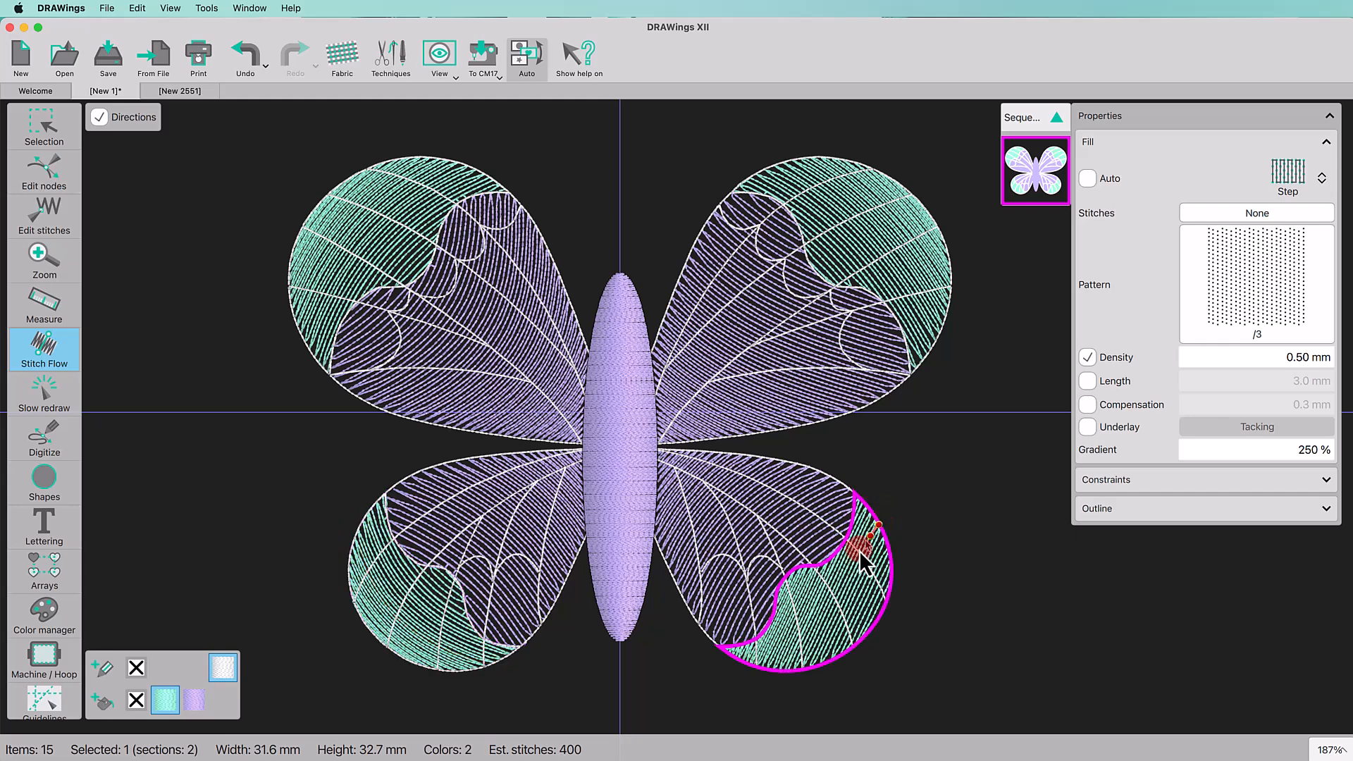
click(949, 565)
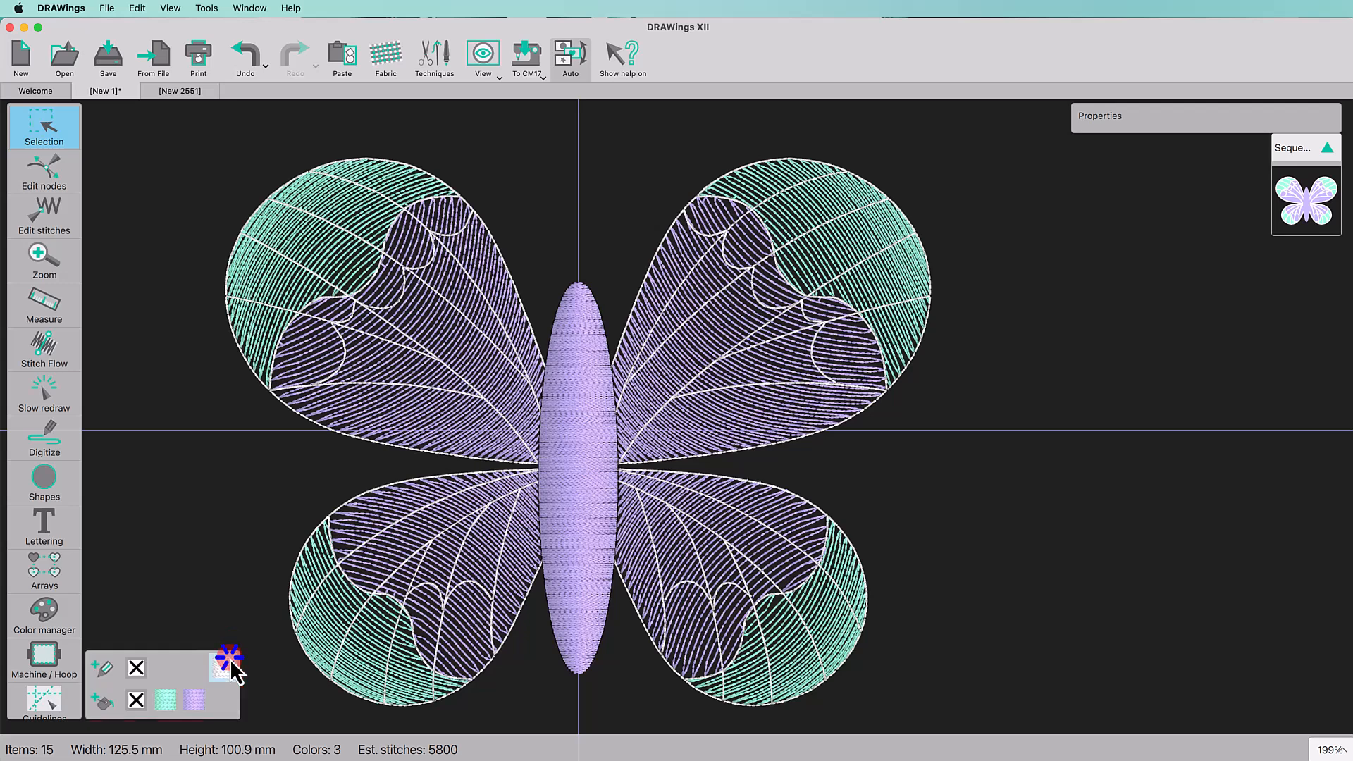
Step: Select all objects by the white outline color and set their running outline to 3 passes
right_click(231, 662)
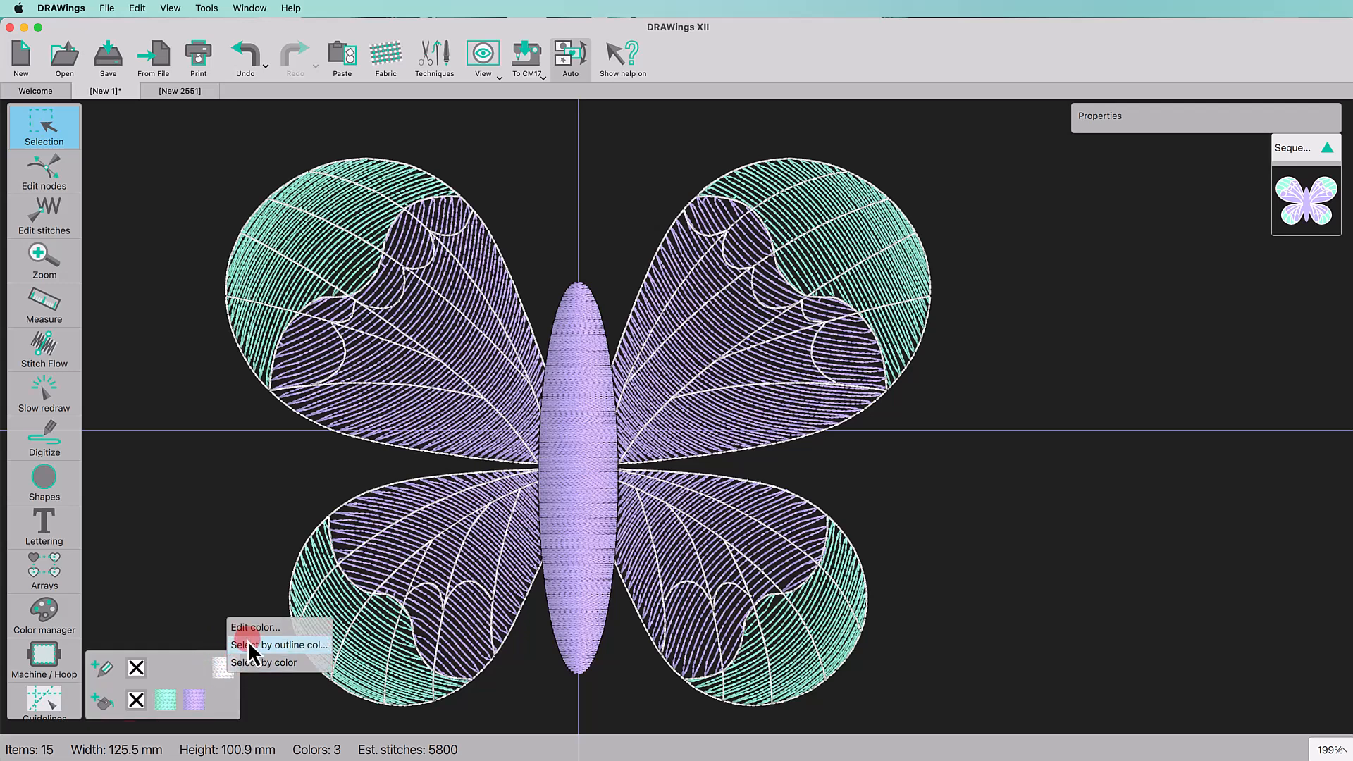
click(248, 644)
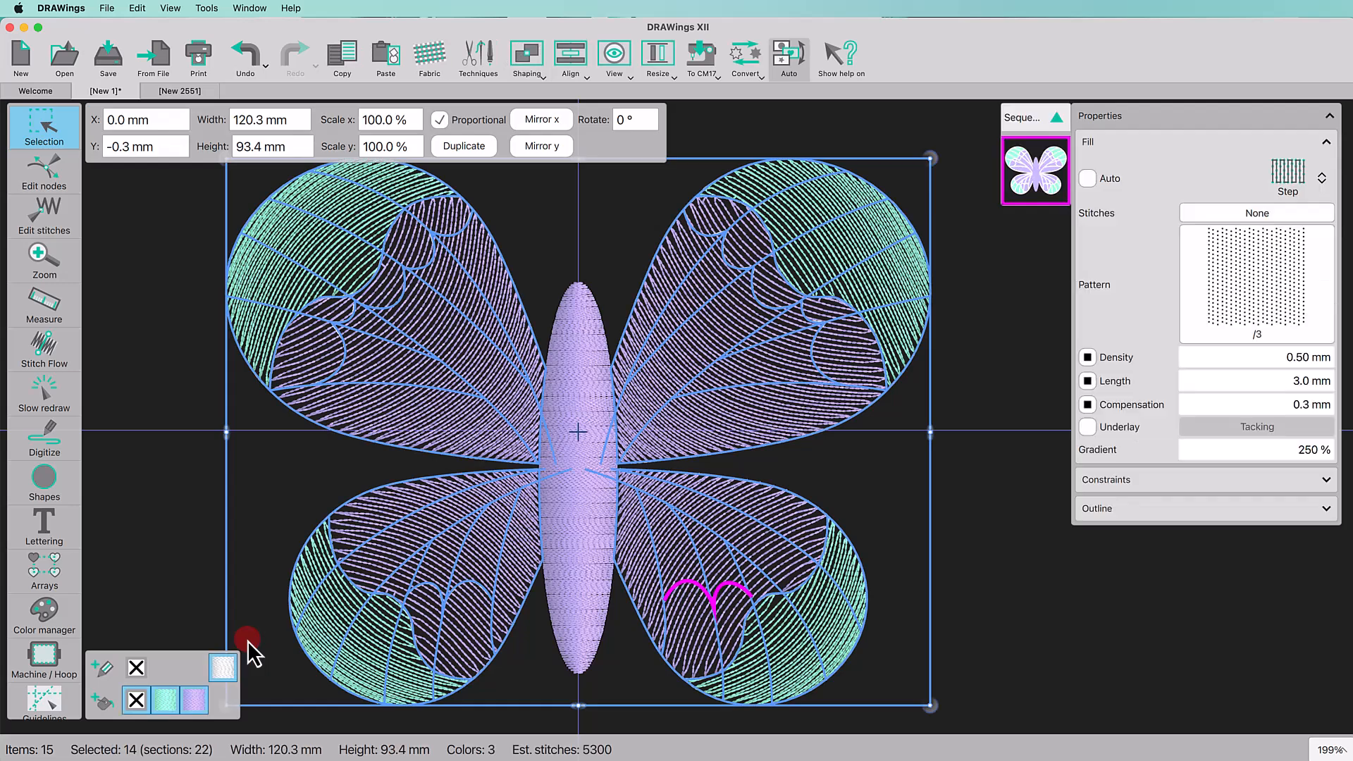
click(1113, 515)
click(1281, 671)
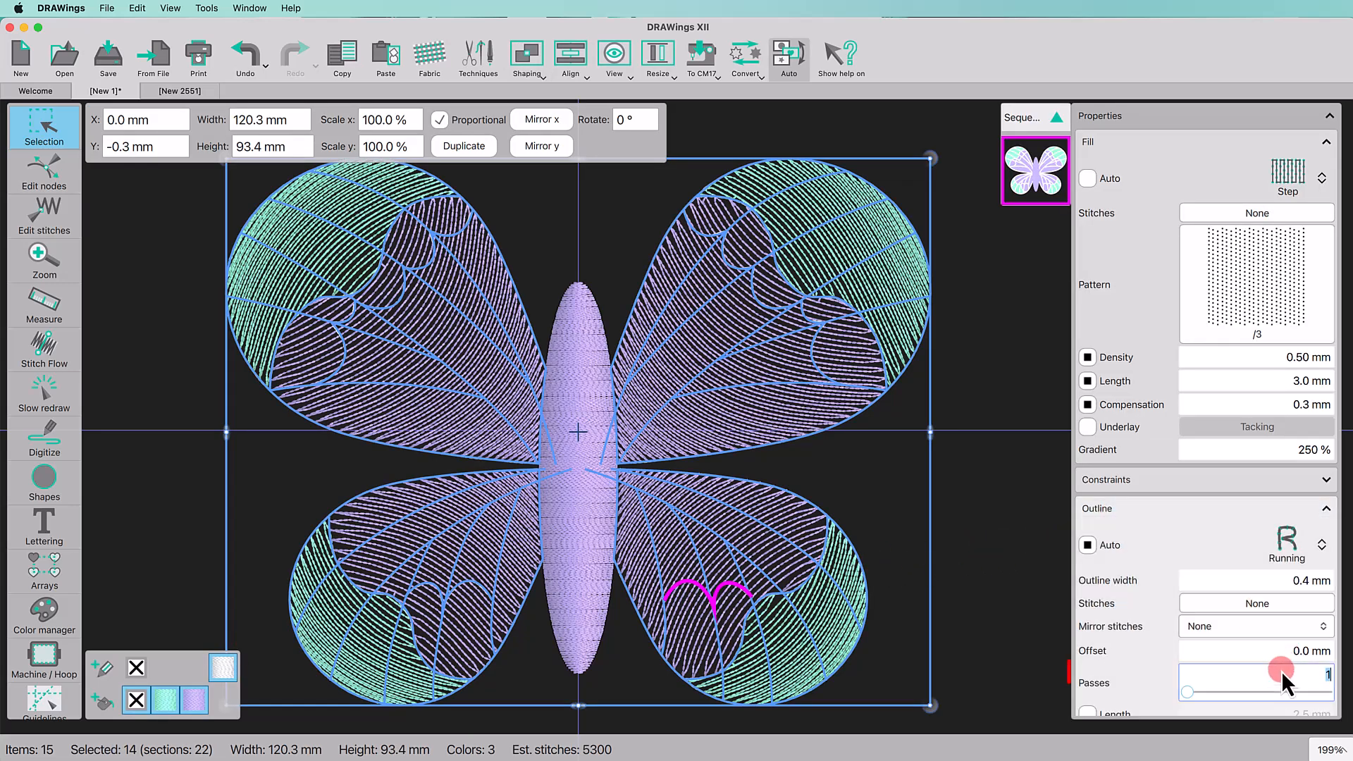
text(3)
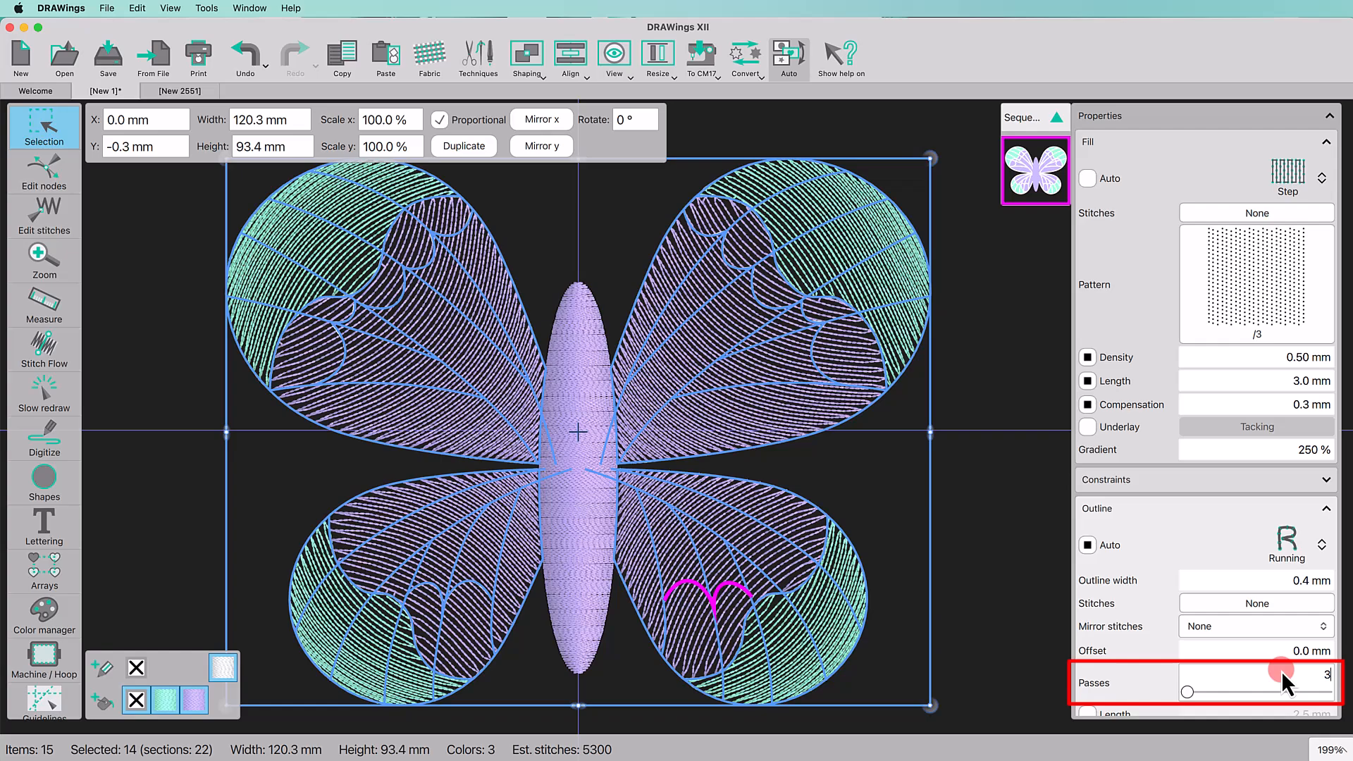
key(Return)
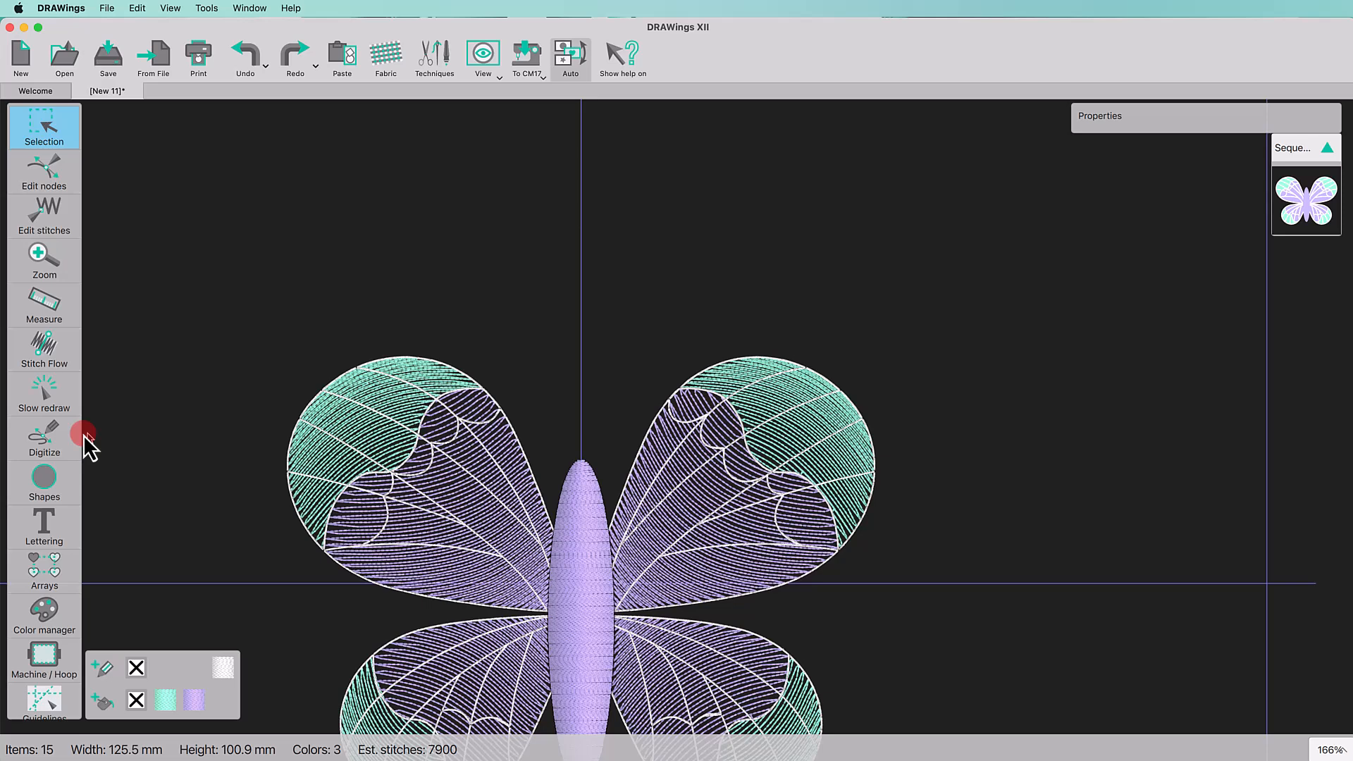
Step: Draw two curled freehand antennae above the body as one object, about 69 mm wide and 55 mm high, and make their outline white
click(84, 434)
click(113, 462)
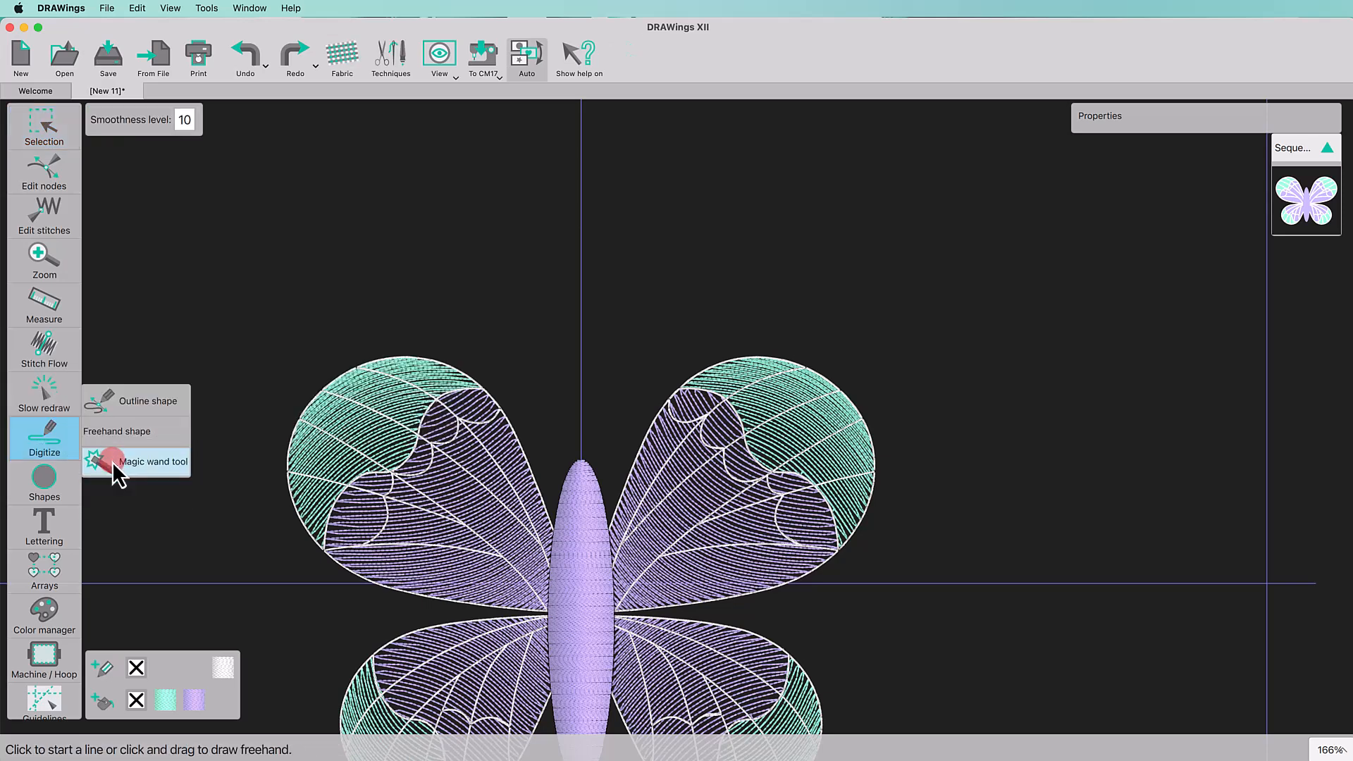
mouse_move(462, 243)
mouse_down()
mouse_move(419, 234)
mouse_move(453, 193)
mouse_move(474, 192)
mouse_move(517, 232)
mouse_move(513, 327)
mouse_move(564, 385)
mouse_move(512, 299)
mouse_move(533, 352)
mouse_move(581, 399)
mouse_move(582, 461)
mouse_move(627, 290)
mouse_move(682, 239)
mouse_move(719, 237)
mouse_move(746, 262)
mouse_move(736, 317)
mouse_move(687, 323)
mouse_move(704, 292)
mouse_up()
key(BackSpace)
key(shift)
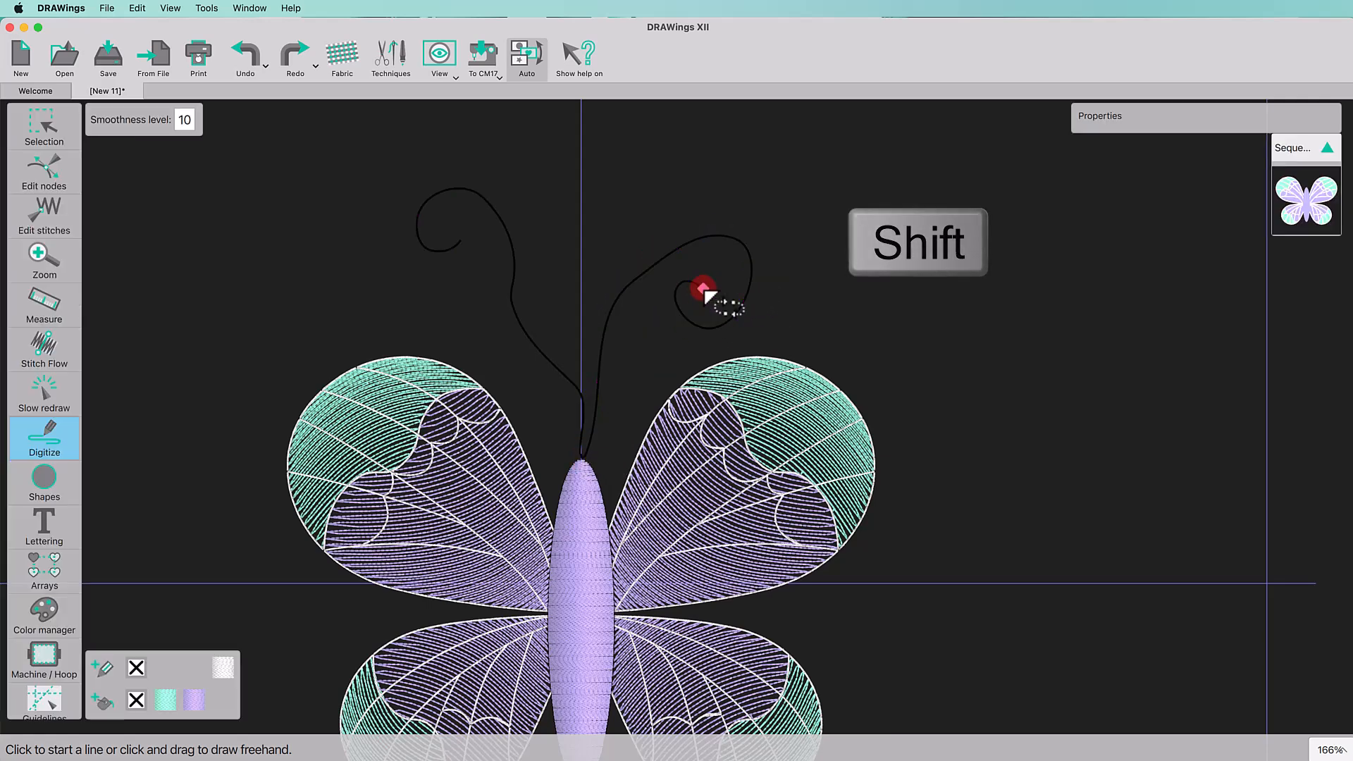
key(Return)
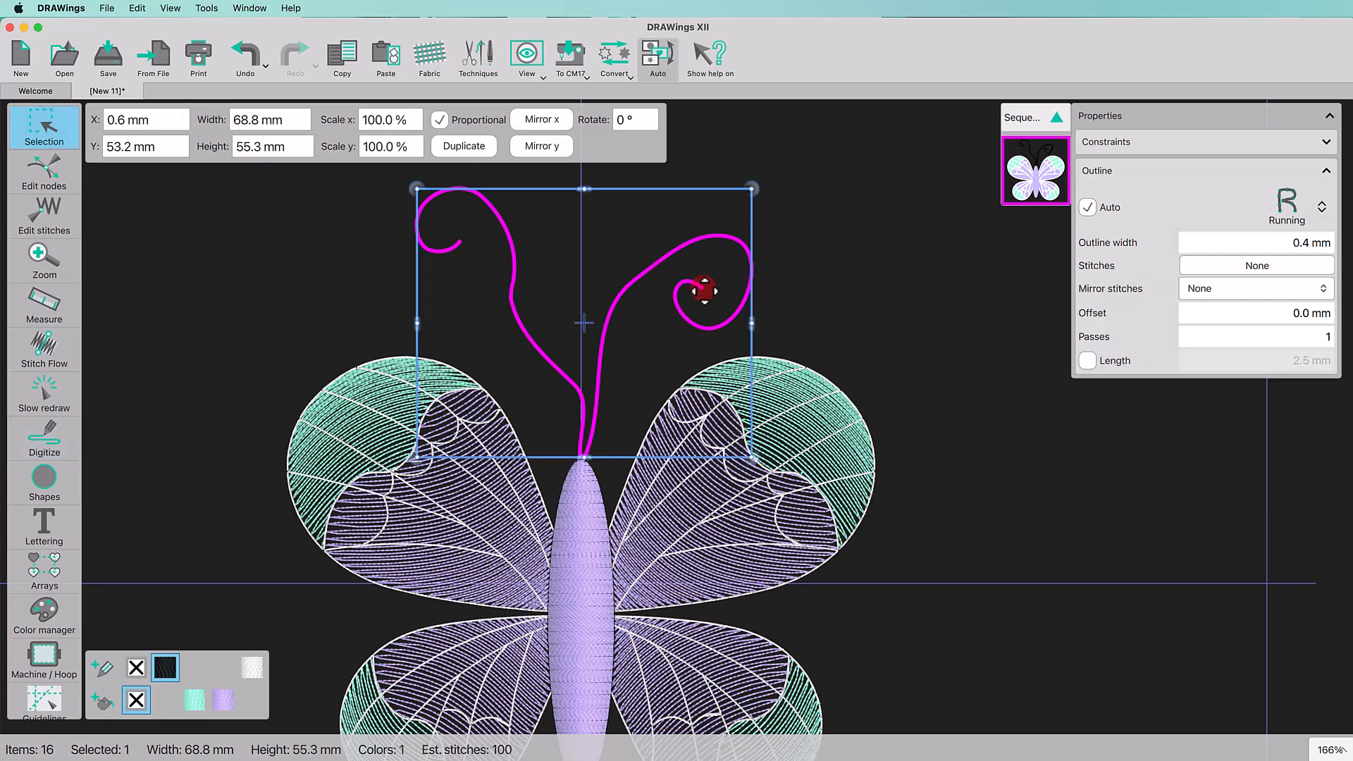
click(260, 667)
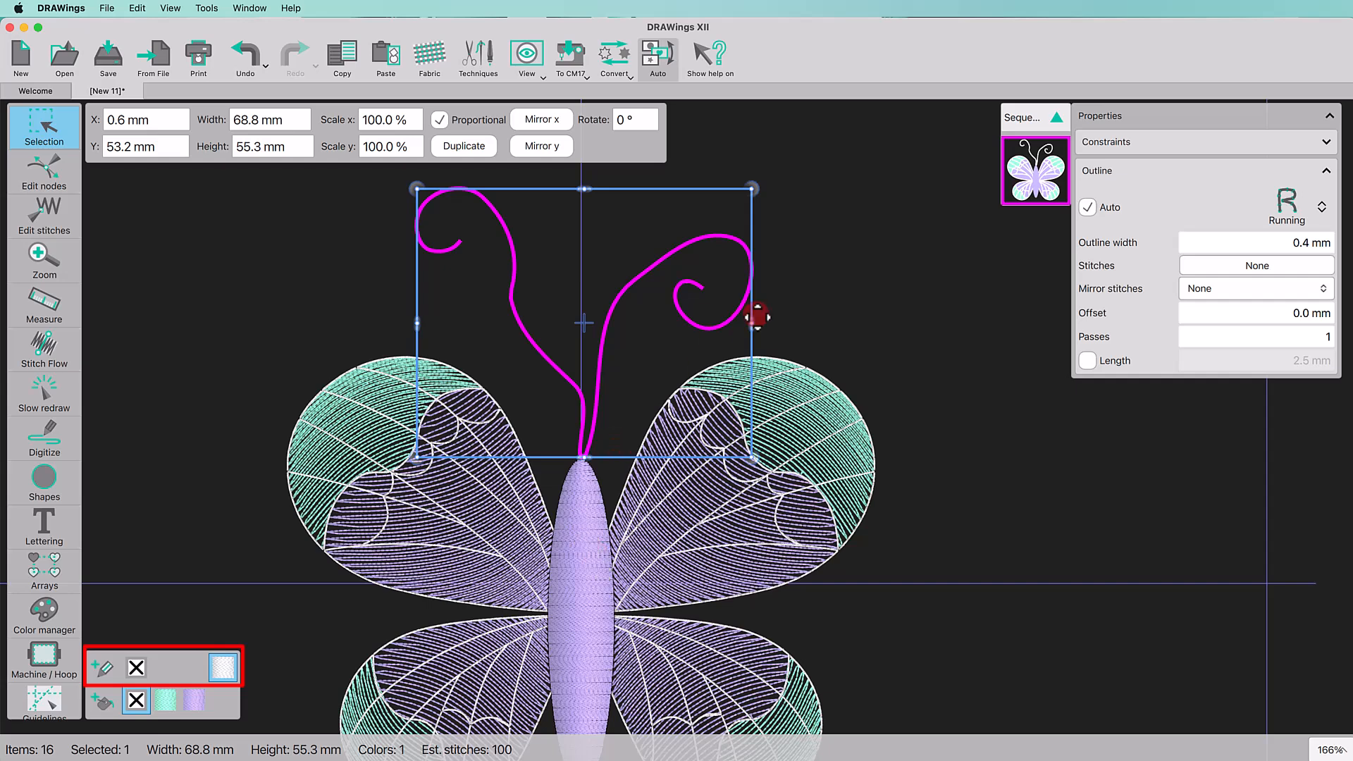
Step: Edit the antennae's nodes, moving two of the right curl's nodes slightly inward to tighten it
click(32, 167)
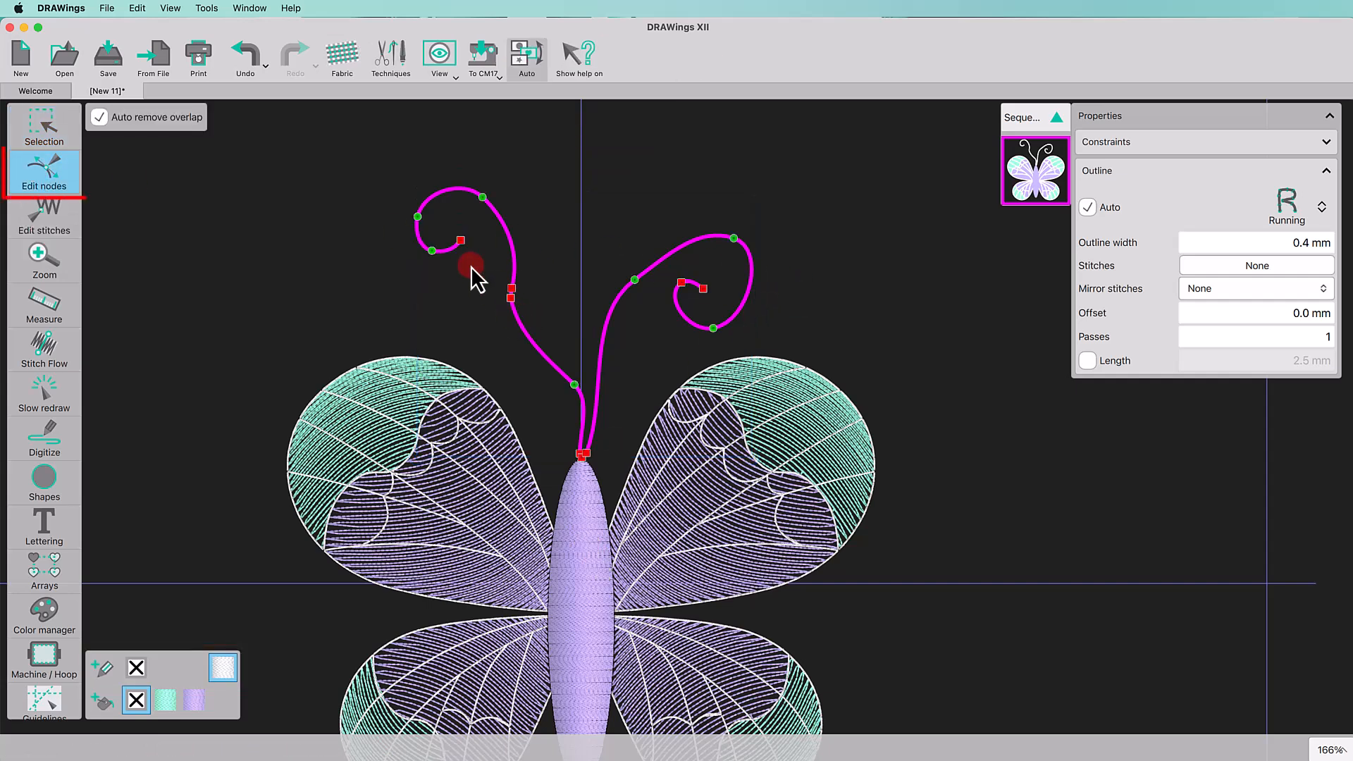
drag(734, 239, 723, 235)
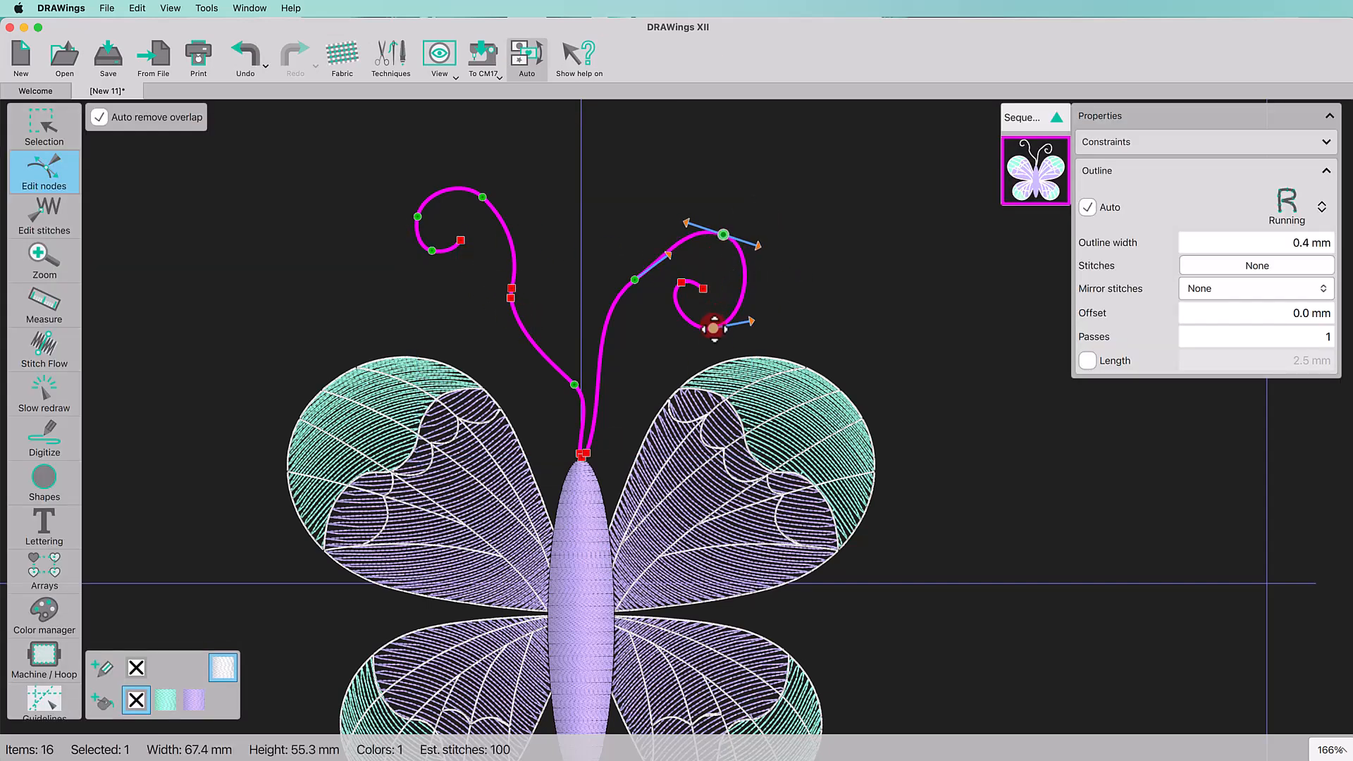
drag(714, 328, 707, 316)
click(503, 266)
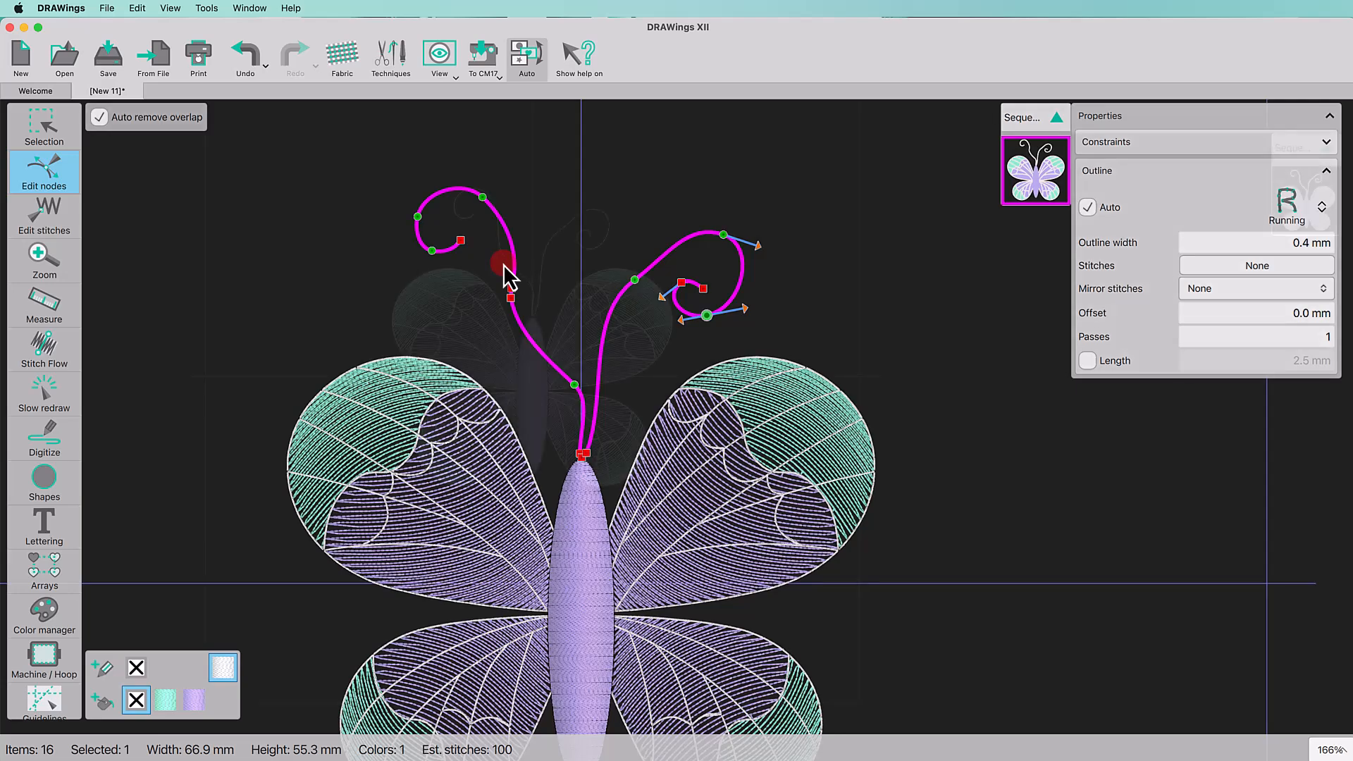
Step: Draw white freehand tails with loops trailing below both lower wings, the right pair about 59 mm wide and 92 mm high
click(62, 448)
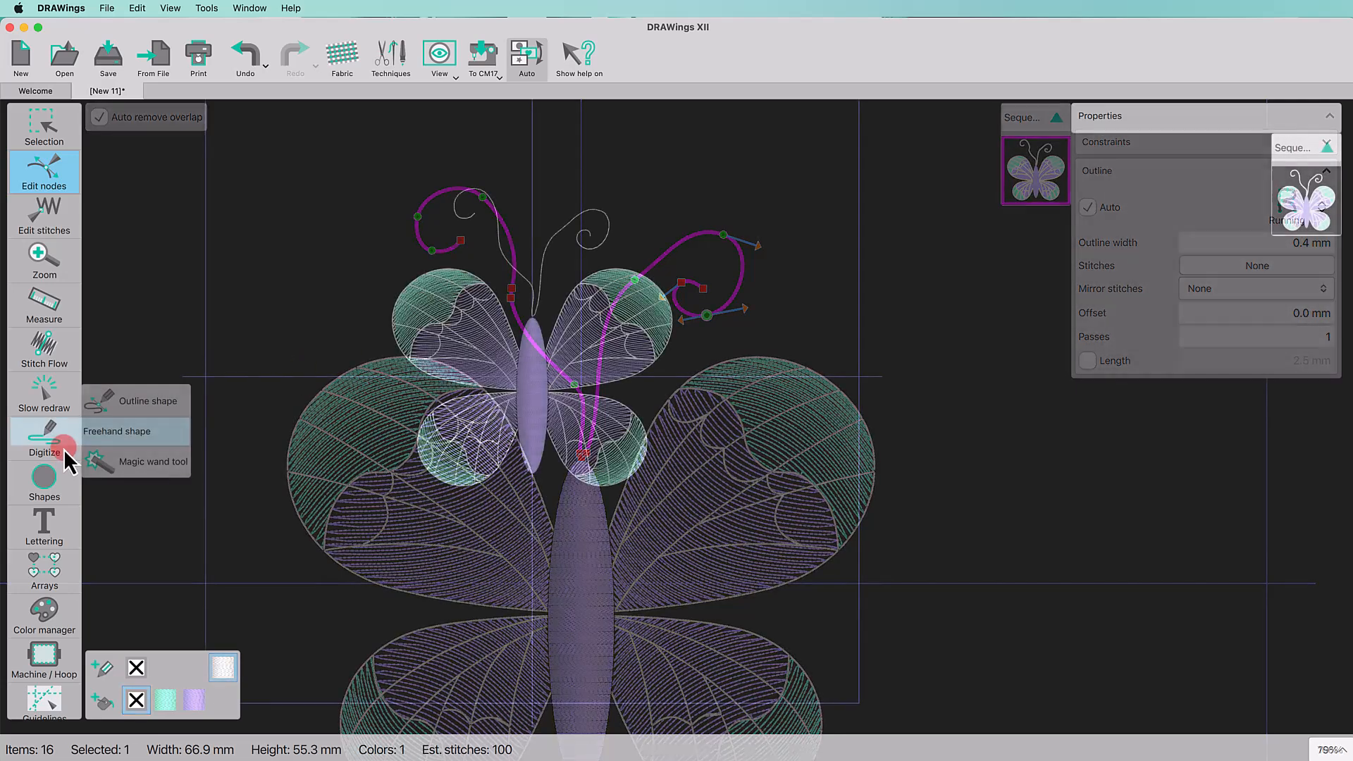
click(120, 431)
mouse_move(483, 614)
mouse_down()
mouse_move(516, 472)
mouse_move(542, 542)
mouse_move(465, 655)
mouse_up()
click(245, 673)
mouse_move(598, 652)
mouse_down()
mouse_move(546, 451)
mouse_move(569, 492)
mouse_move(657, 538)
mouse_move(651, 491)
mouse_move(669, 624)
mouse_up()
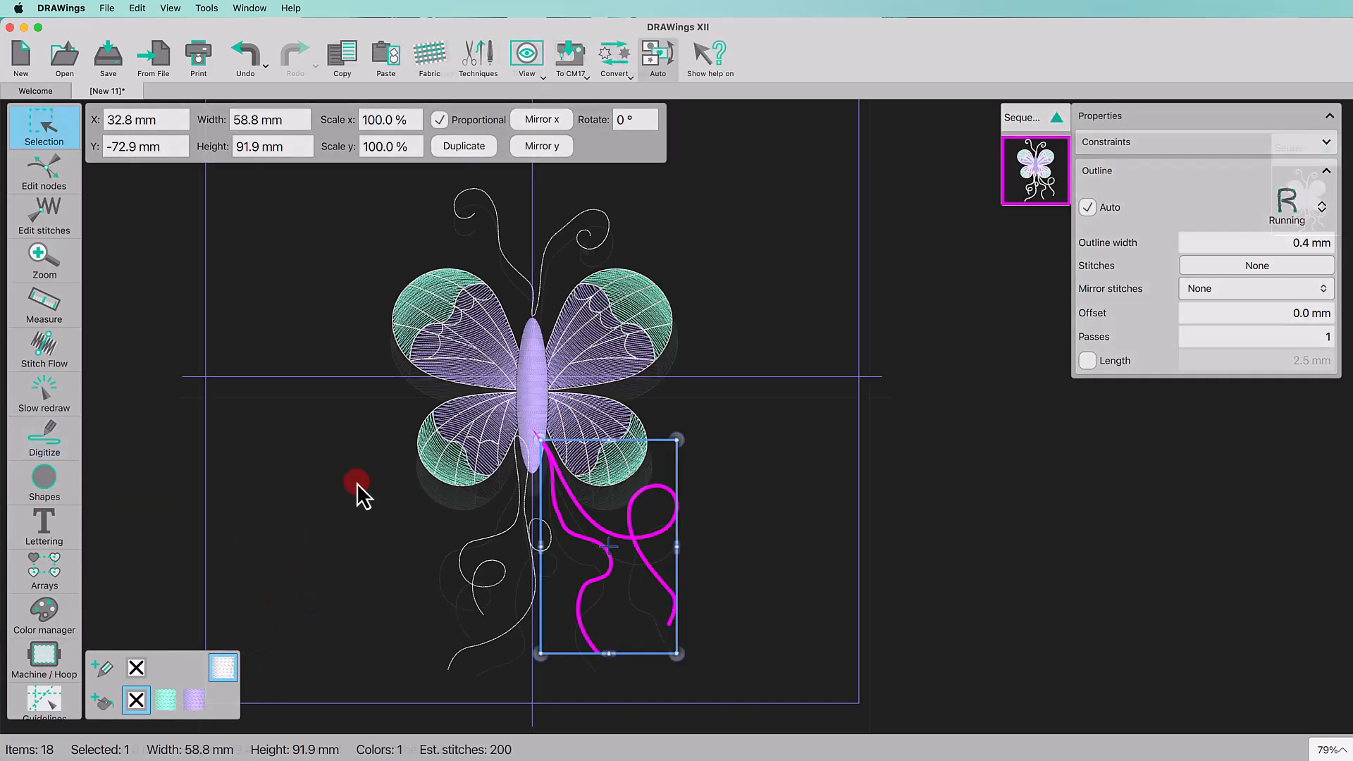
Step: Select the antennae and both pairs of tails and change their outline stitch to Bean Gap
click(357, 483)
shift+click(521, 290)
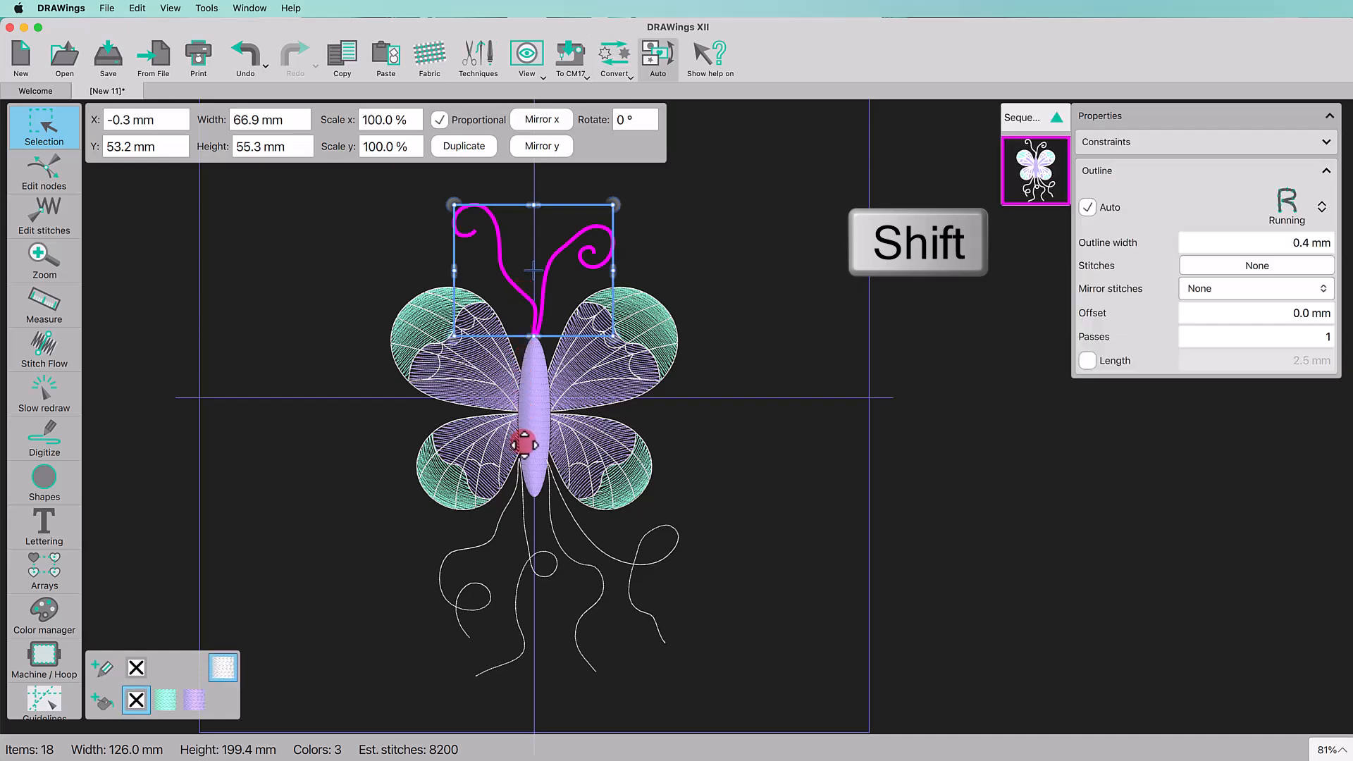
shift+click(526, 543)
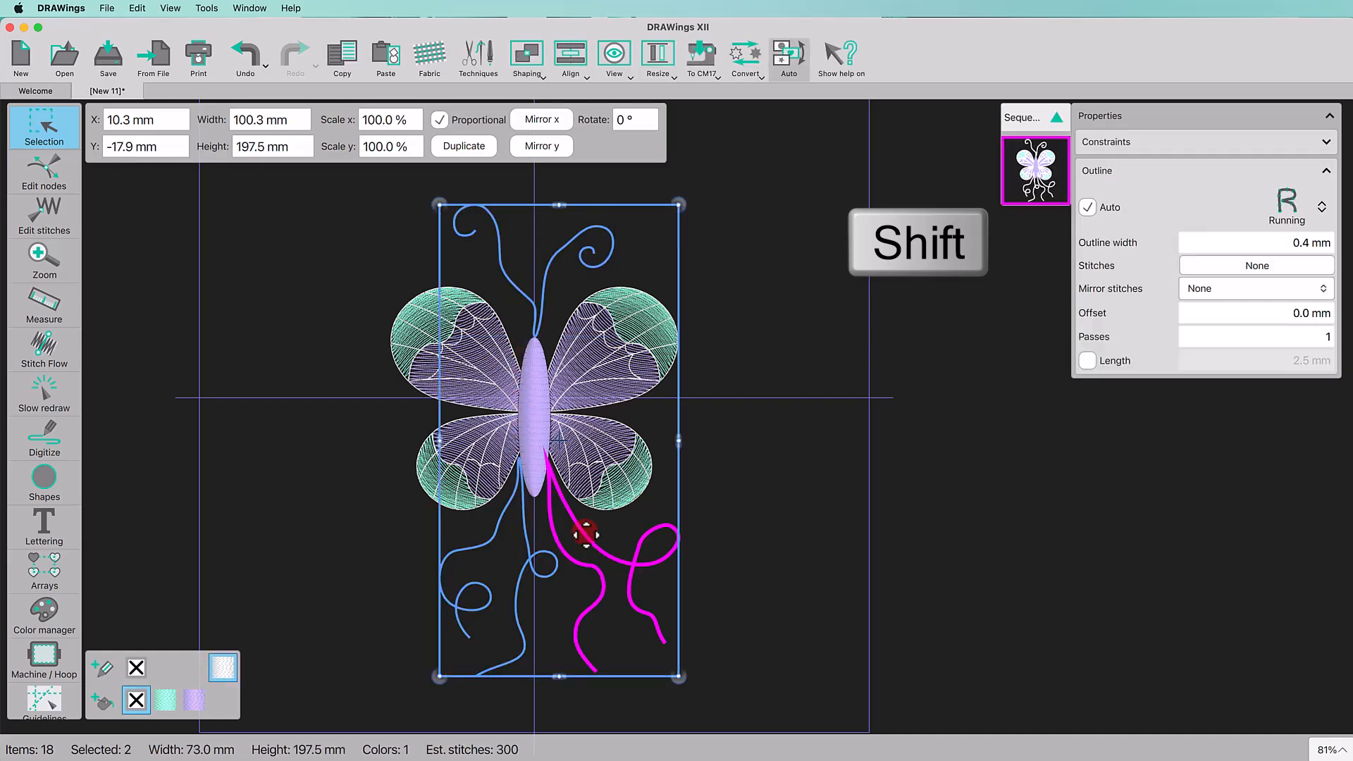
click(1201, 263)
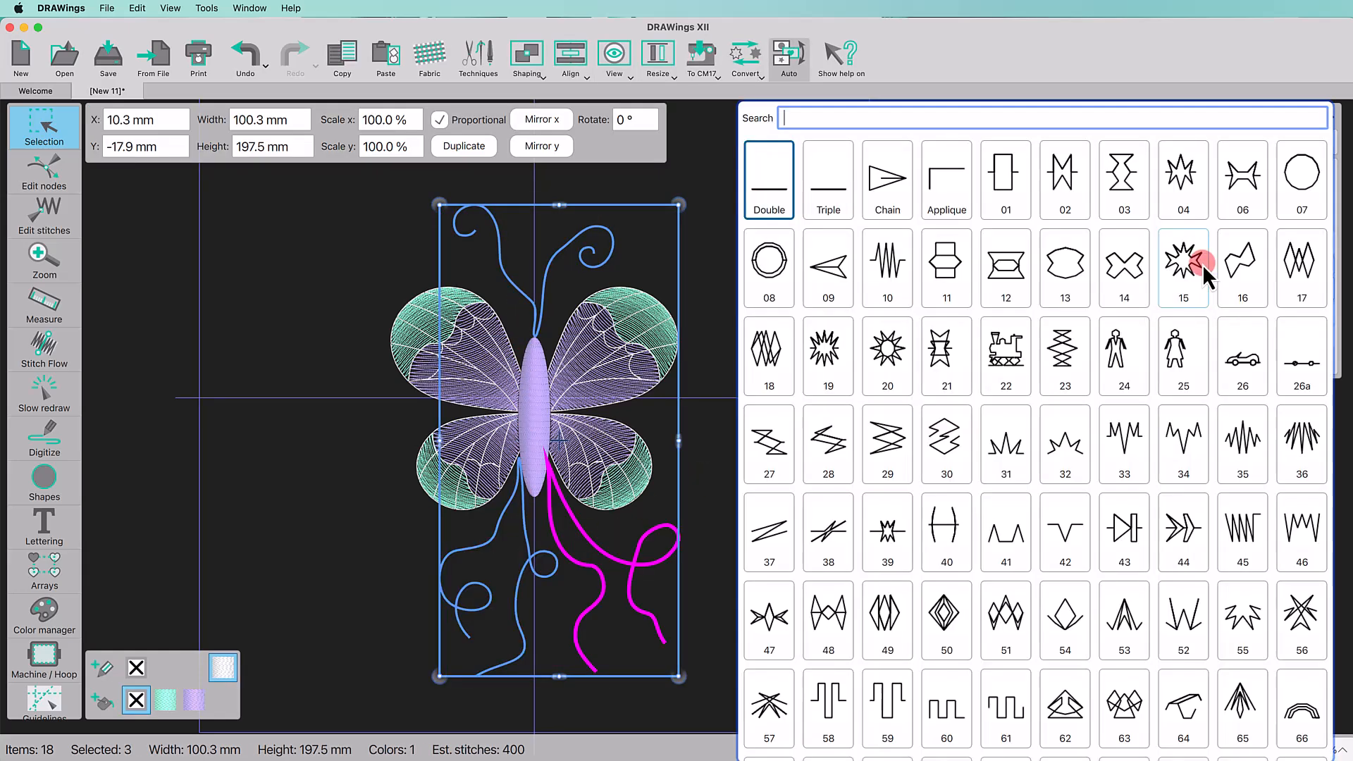
text(bean)
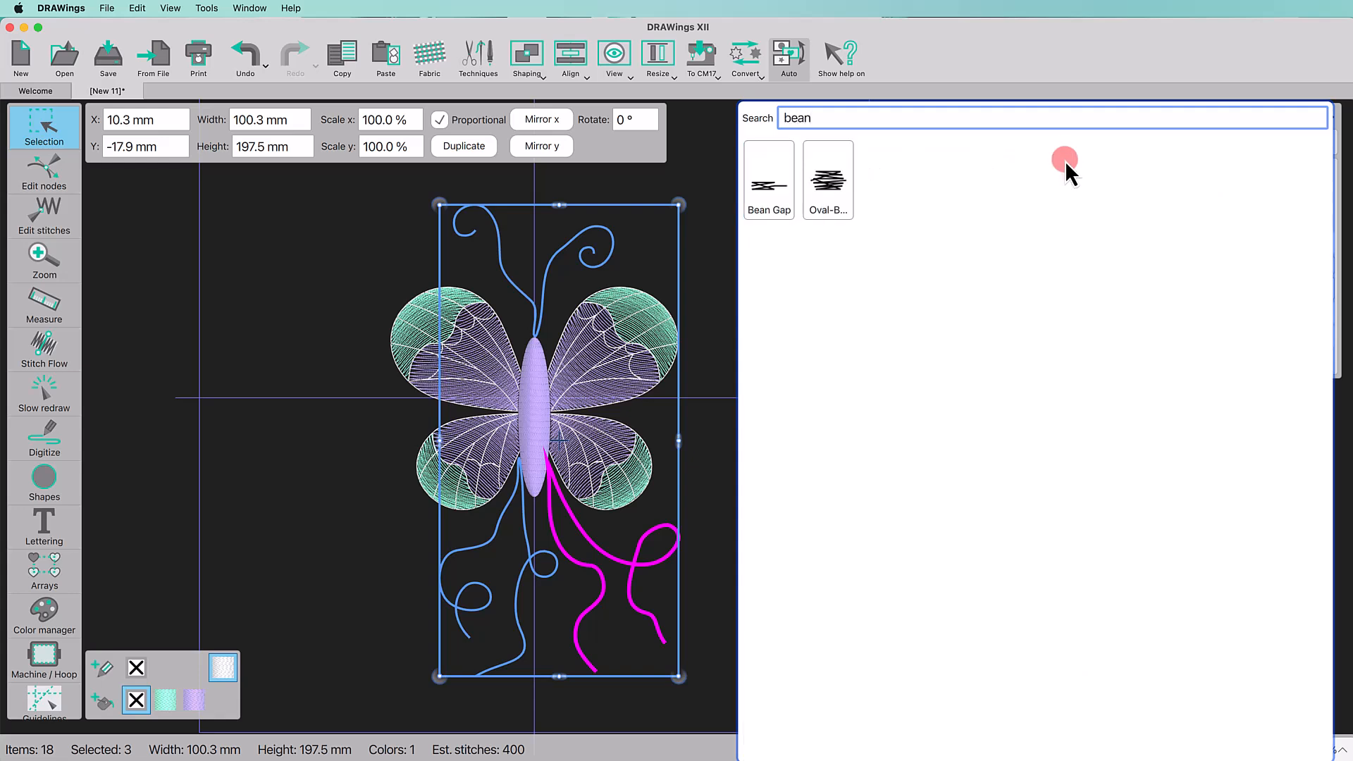
click(760, 189)
click(717, 290)
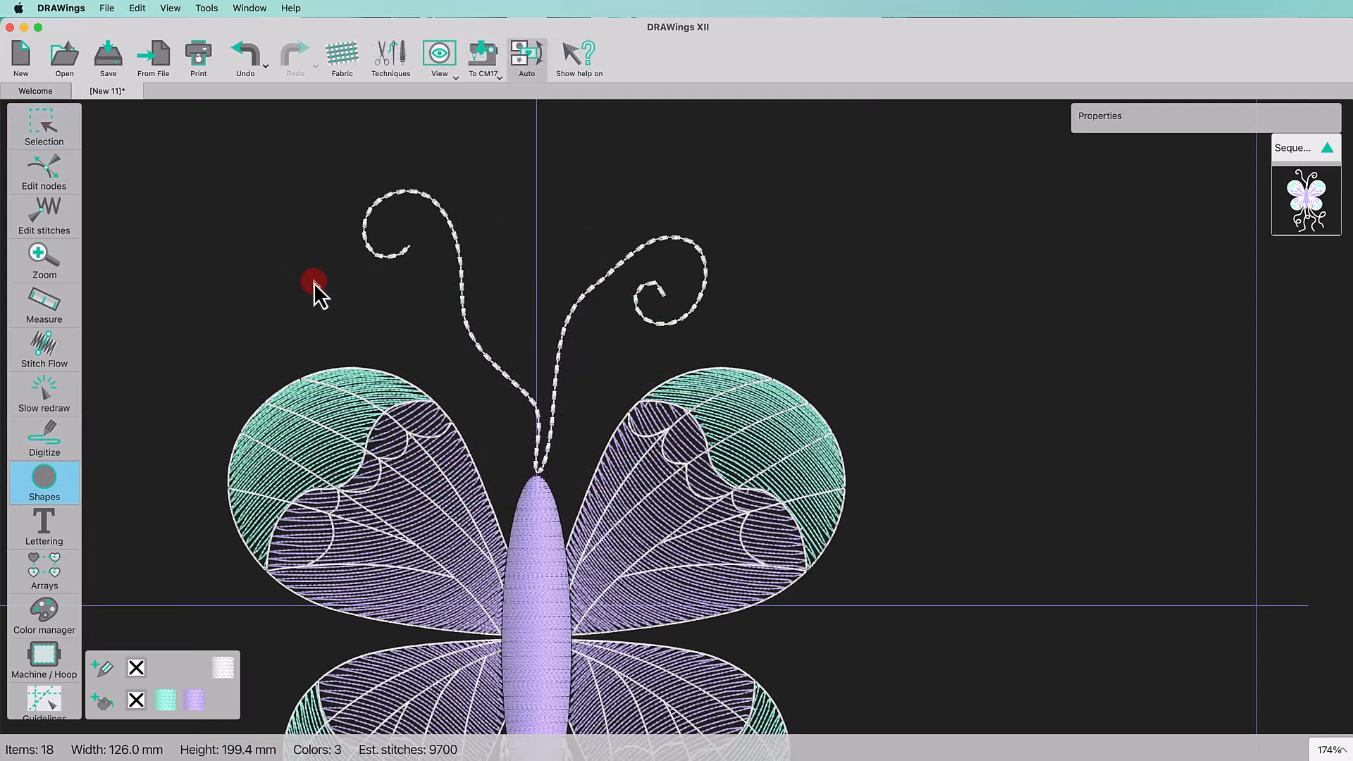
Step: Draw a small white-filled circle beside the left antenna, 3 mm wide and 3 mm high, without an outline
drag(315, 283, 341, 311)
click(42, 126)
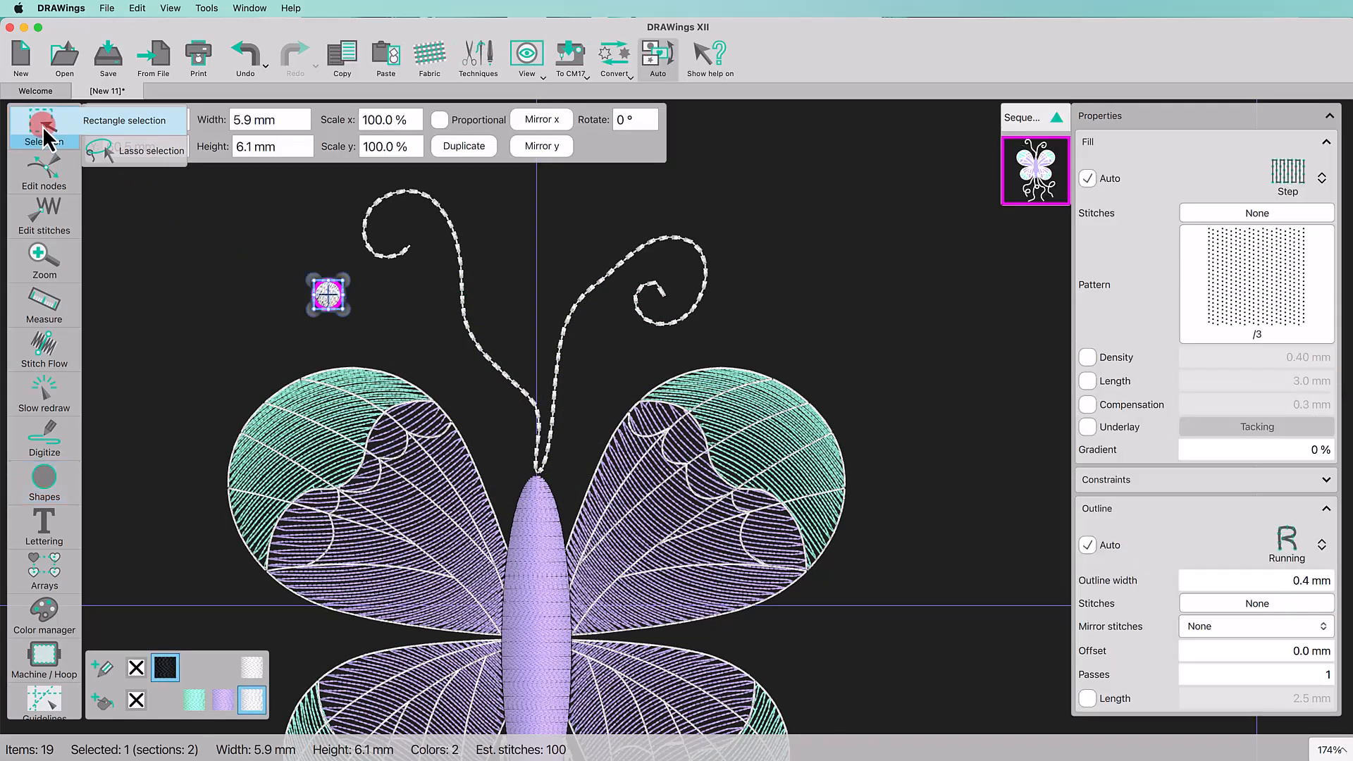
click(274, 120)
double_click(291, 119)
text(3)
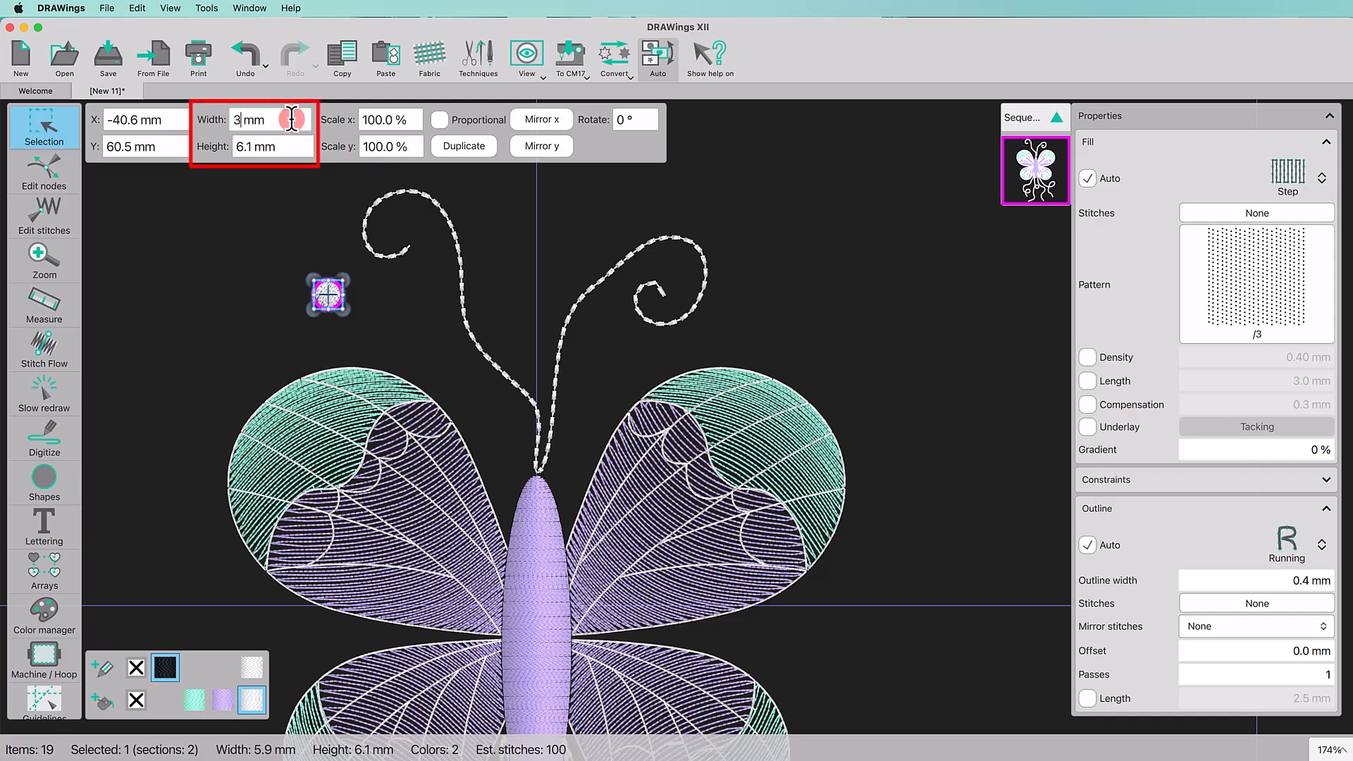
double_click(255, 146)
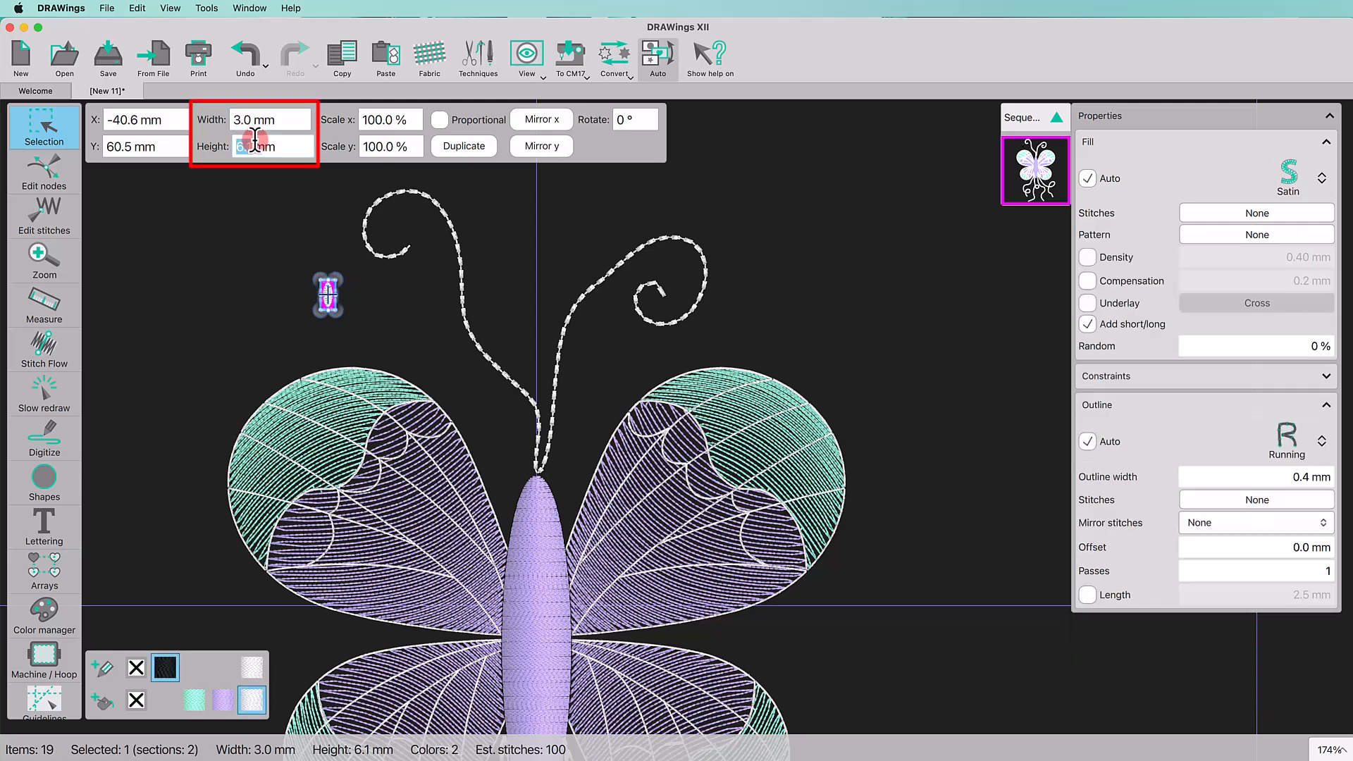
text(3)
key(Return)
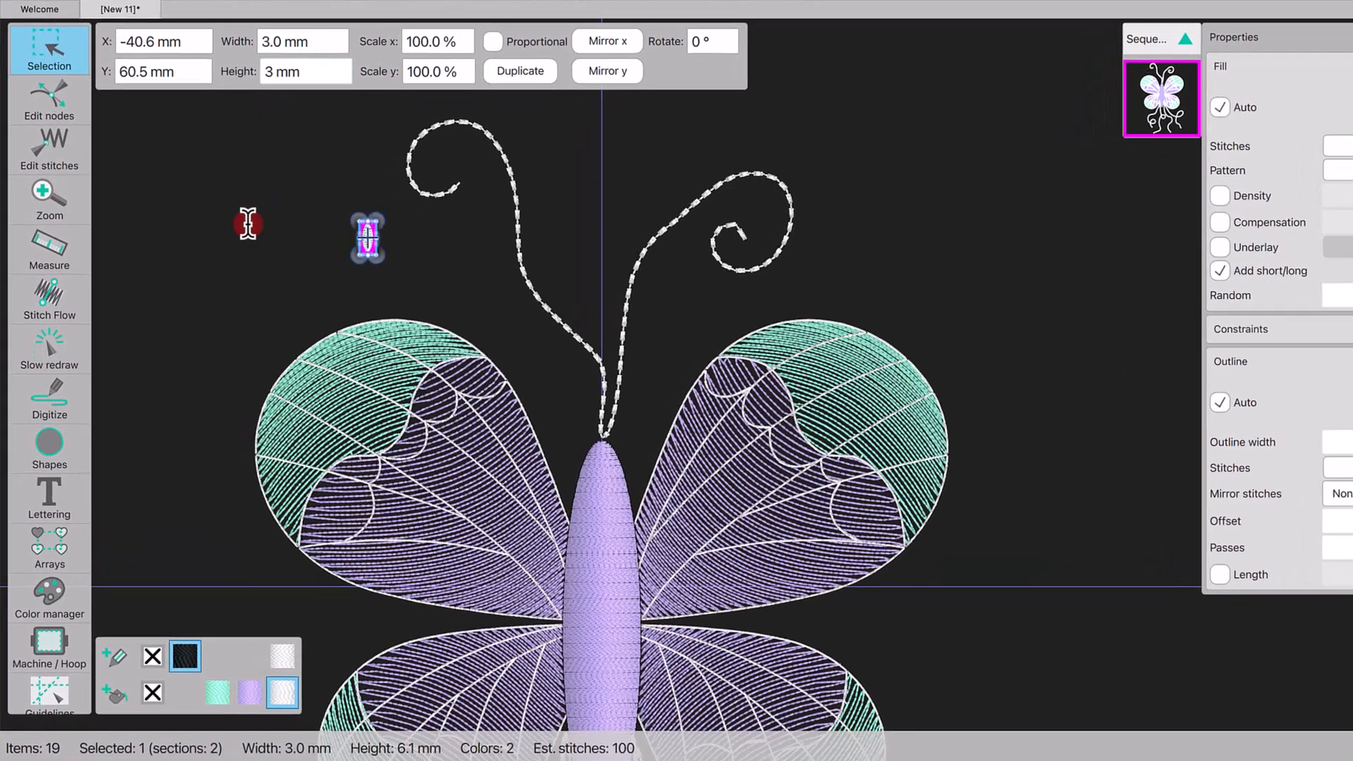
click(136, 669)
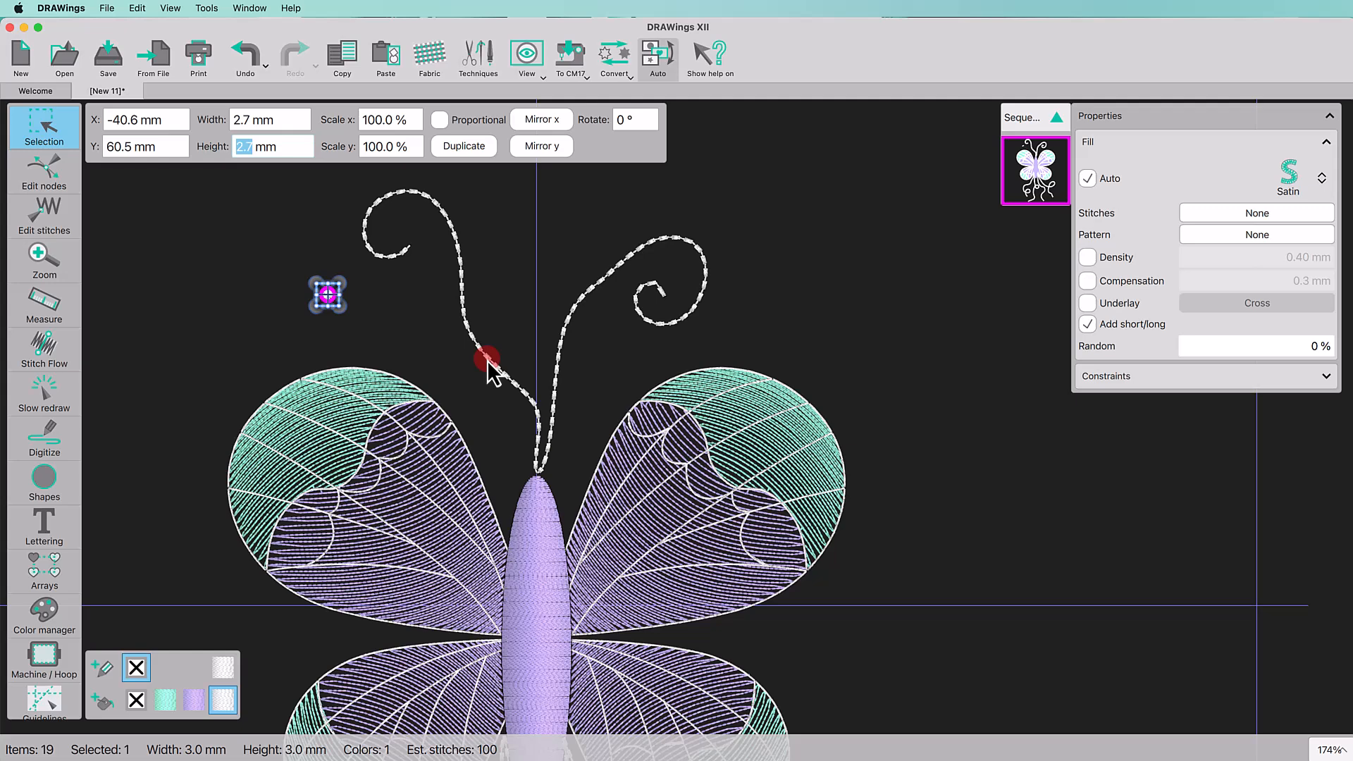
Step: Duplicate the antennae and array the small white circle along the copy's outline with wider spacing
click(488, 360)
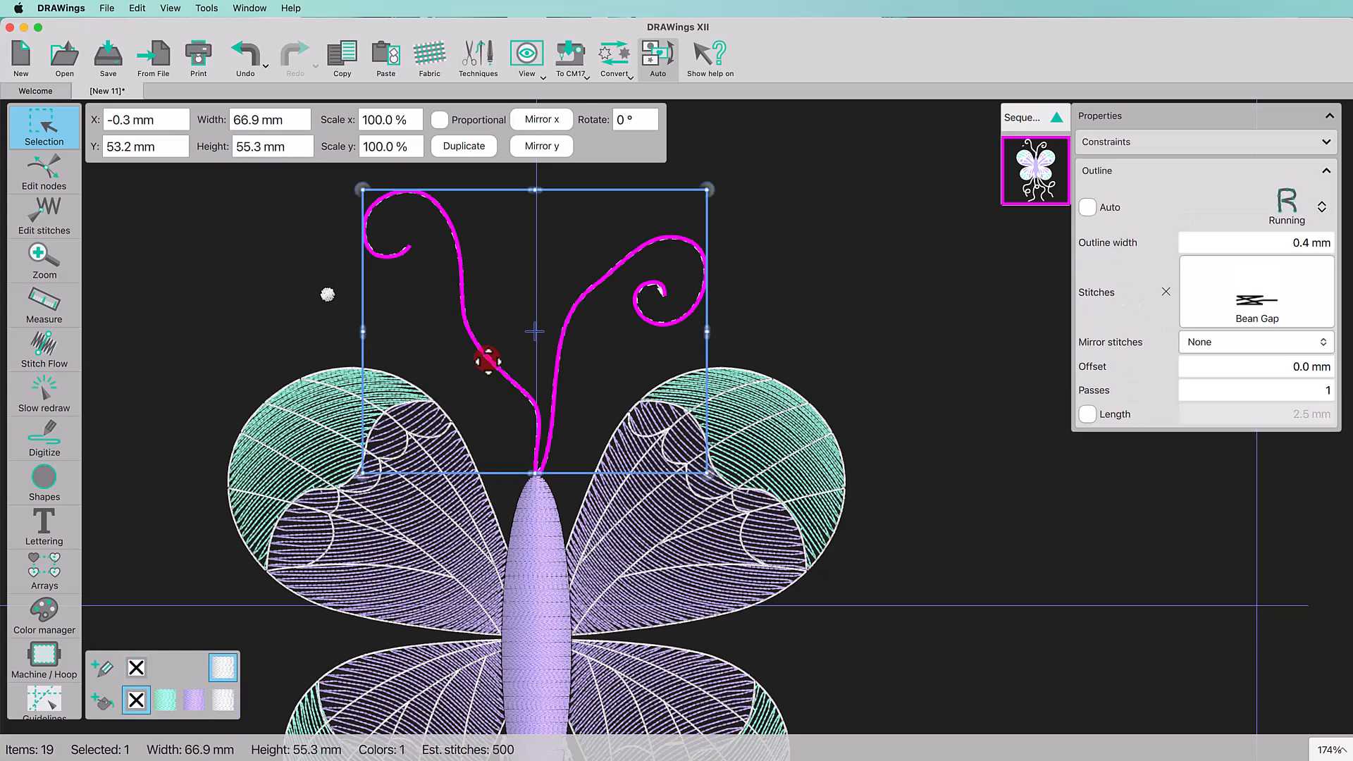
click(482, 149)
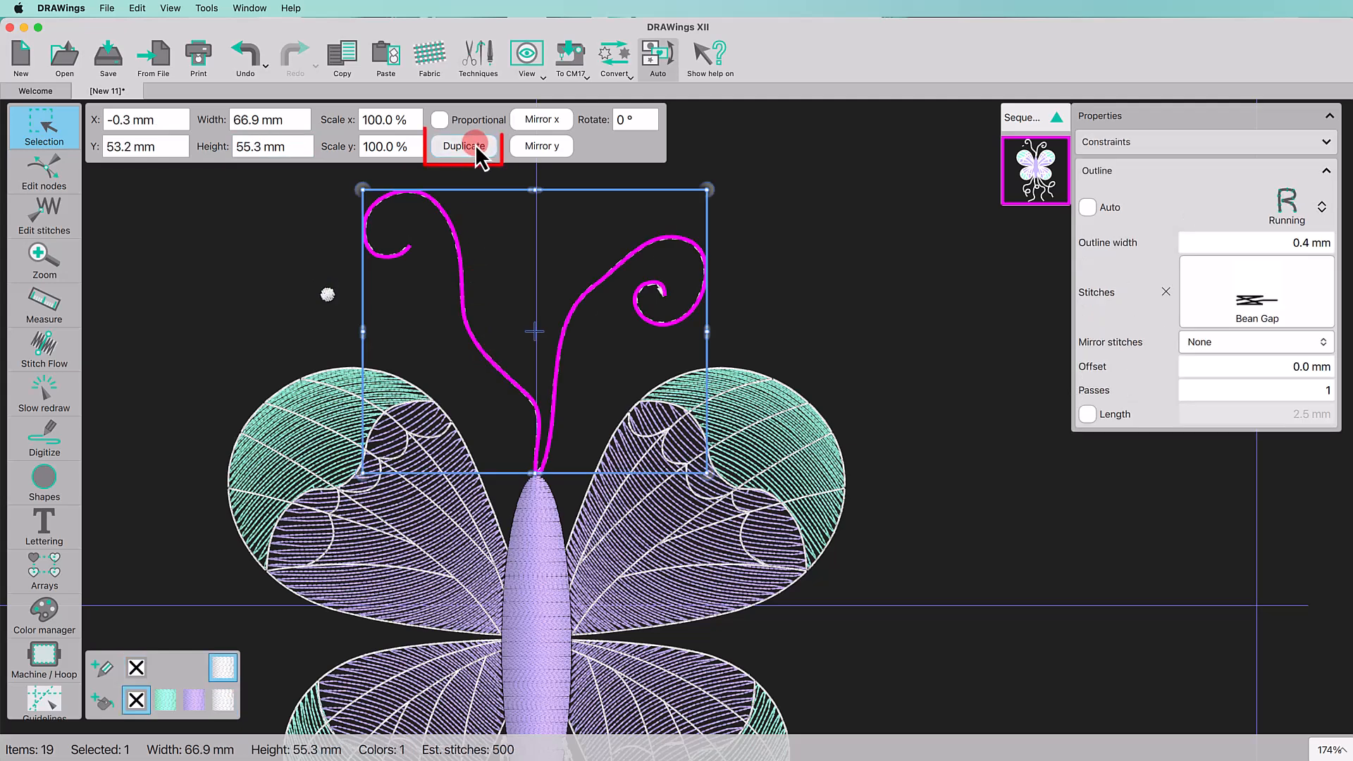
shift+click(331, 296)
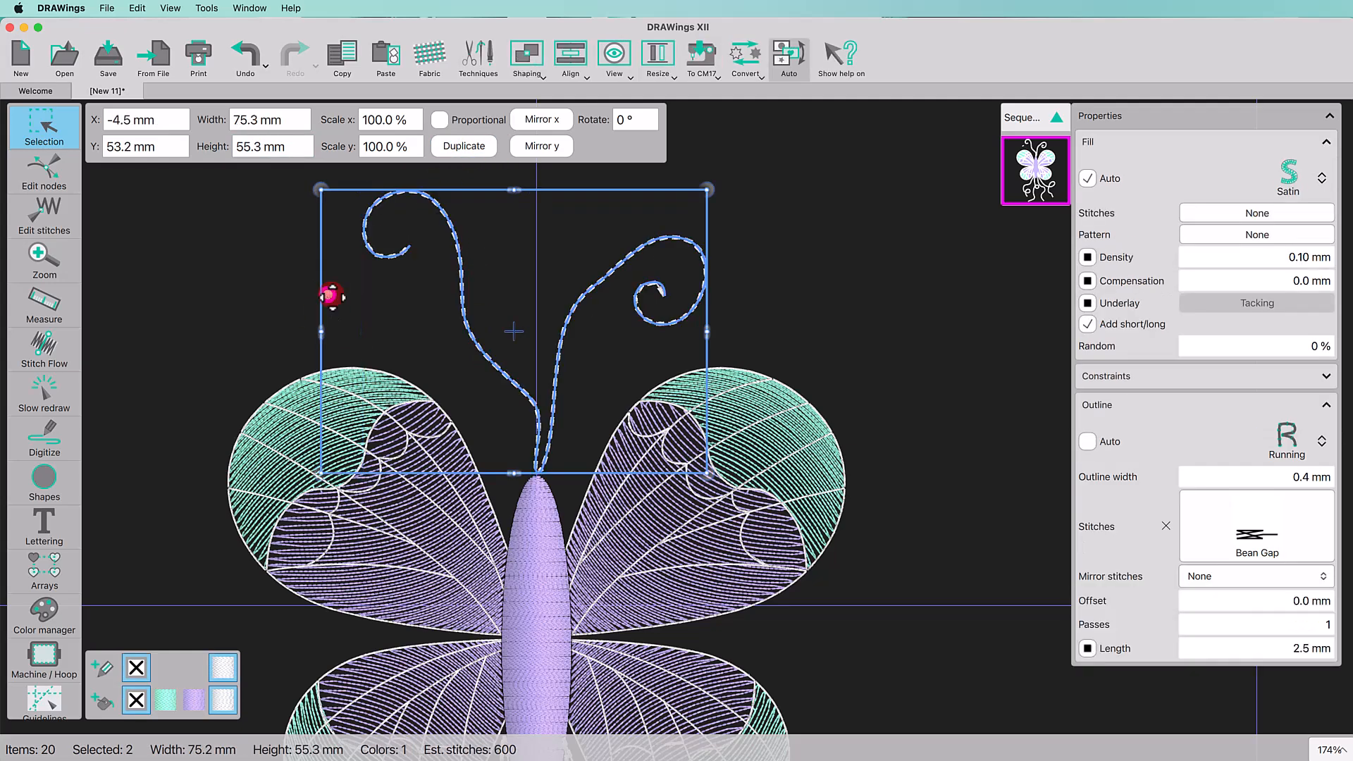
right_click(463, 306)
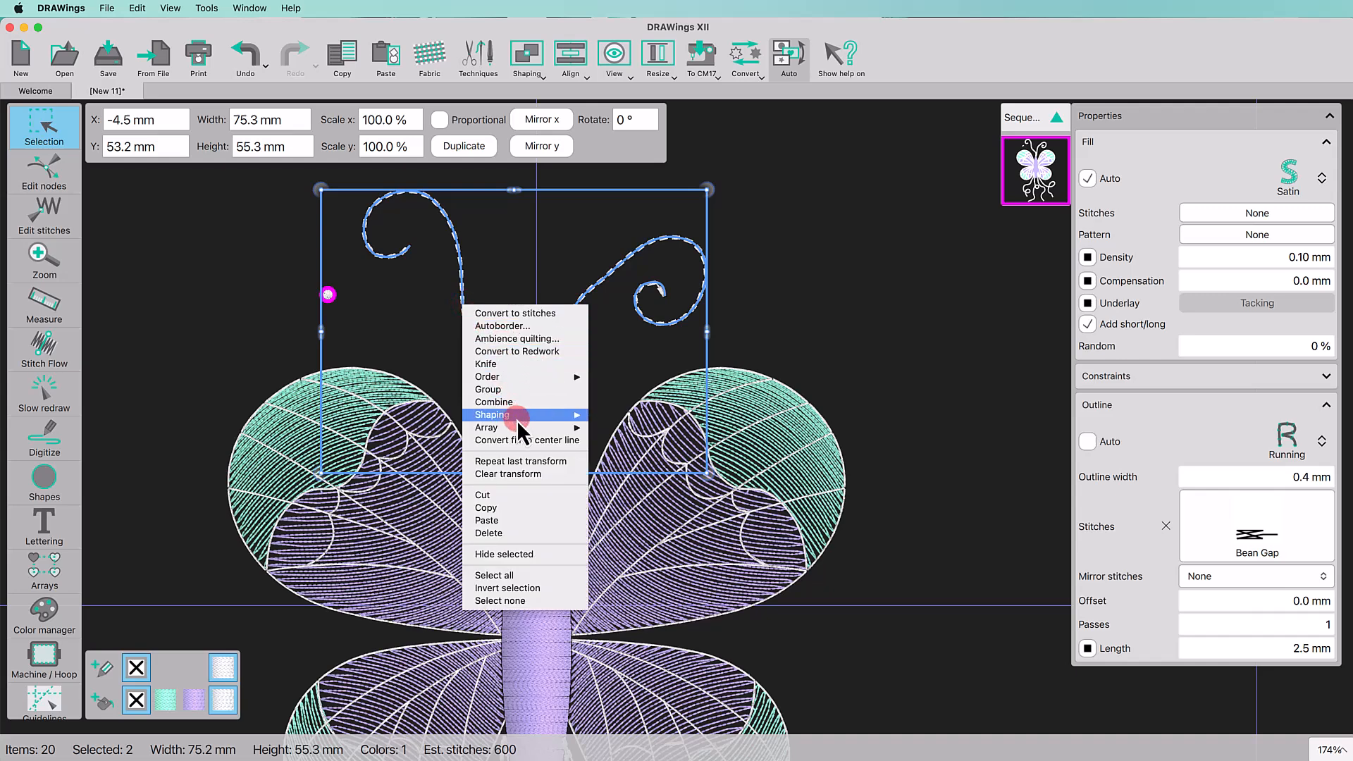
mouse_move(518, 429)
click(610, 450)
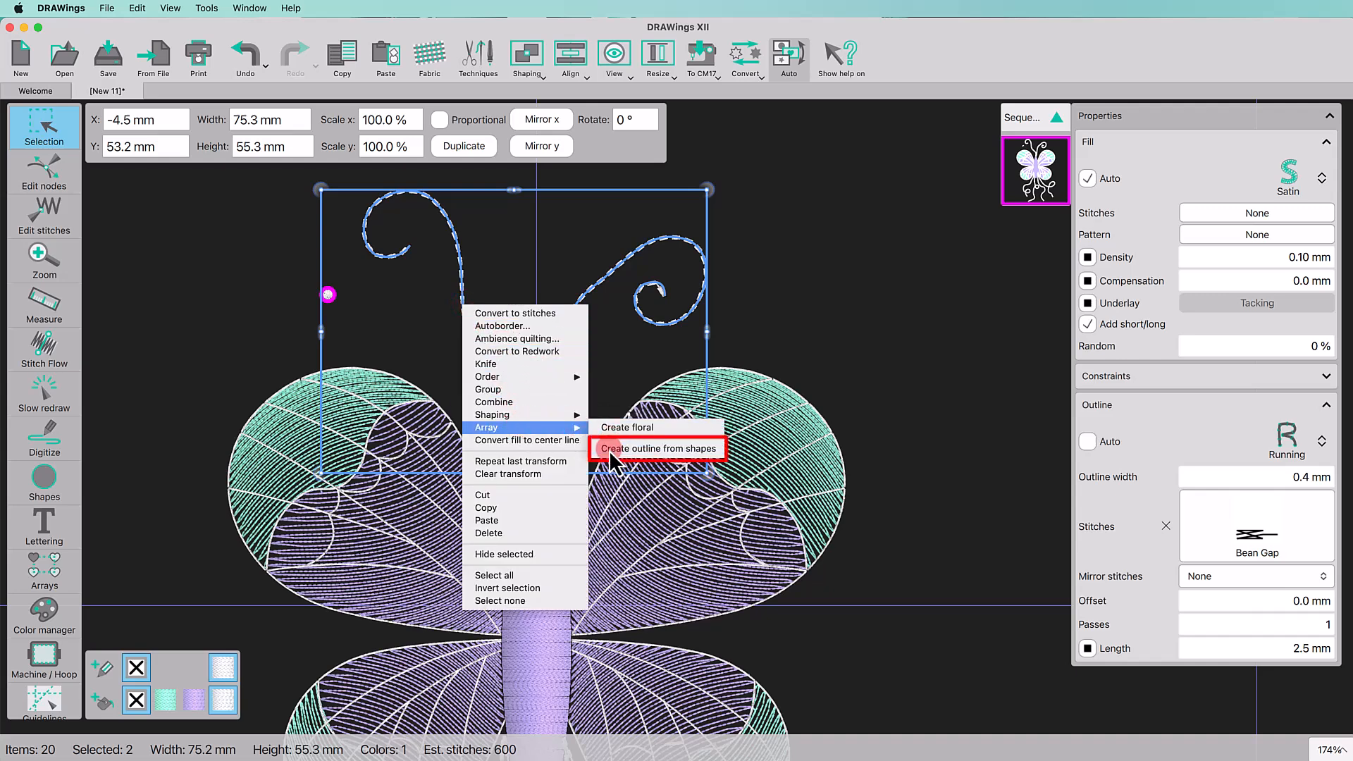
click(1260, 317)
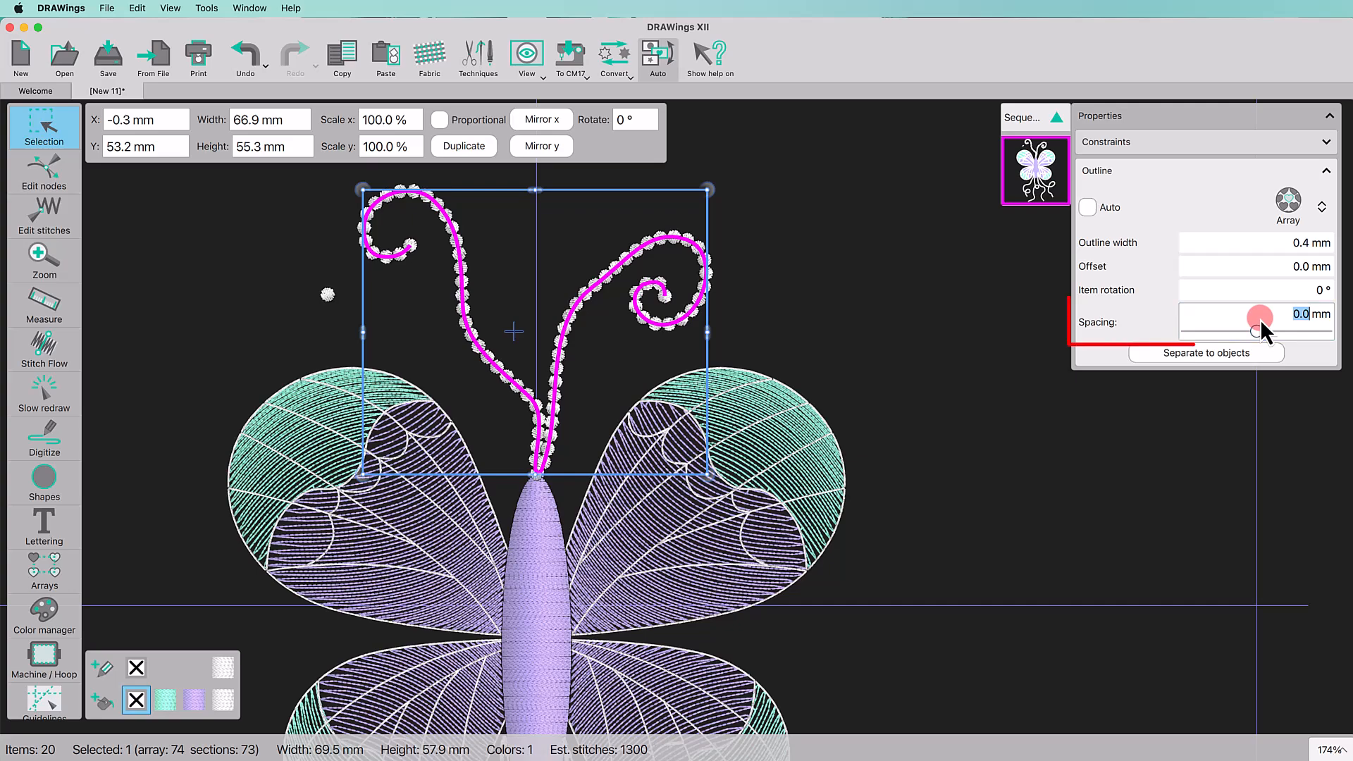
key(Return)
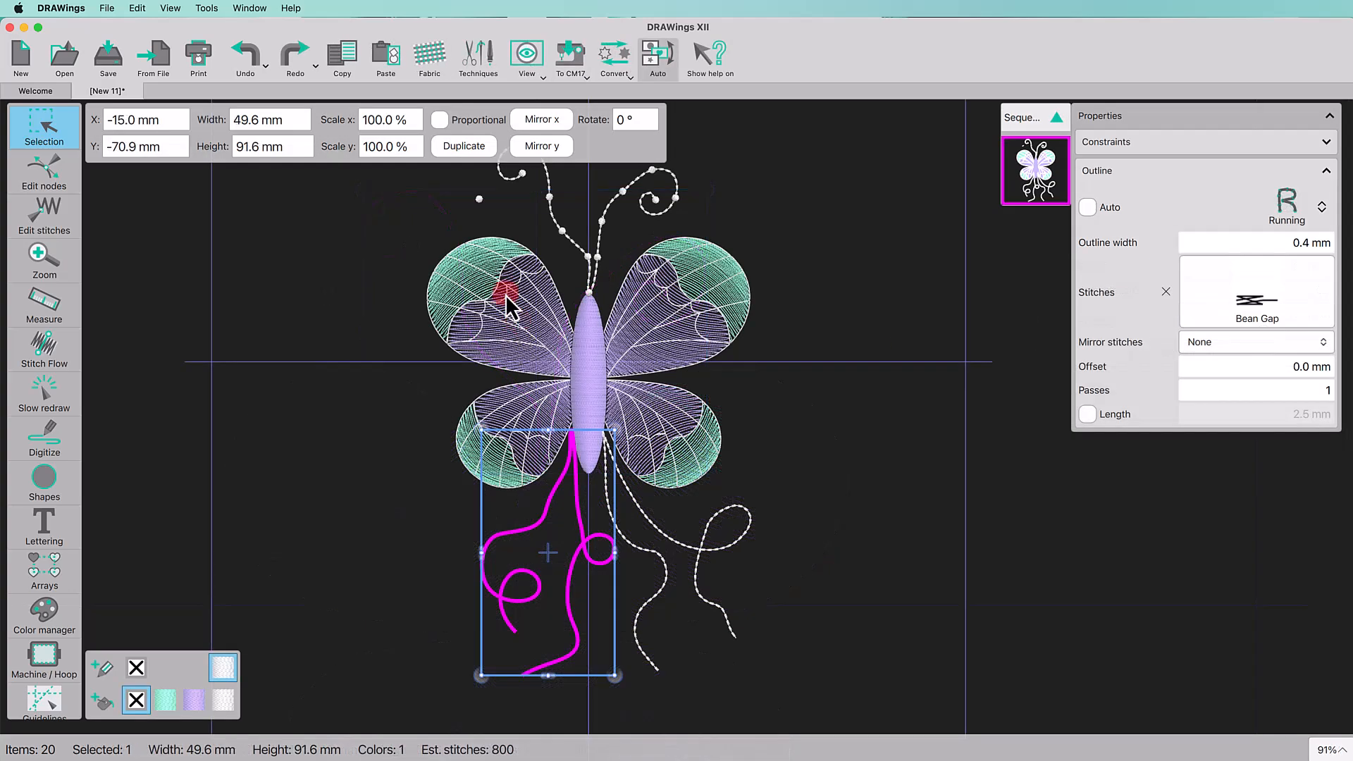
Step: Create an outline array of the small white circle along a duplicate of the left tails with 15 mm spacing
shift+click(465, 198)
right_click(507, 215)
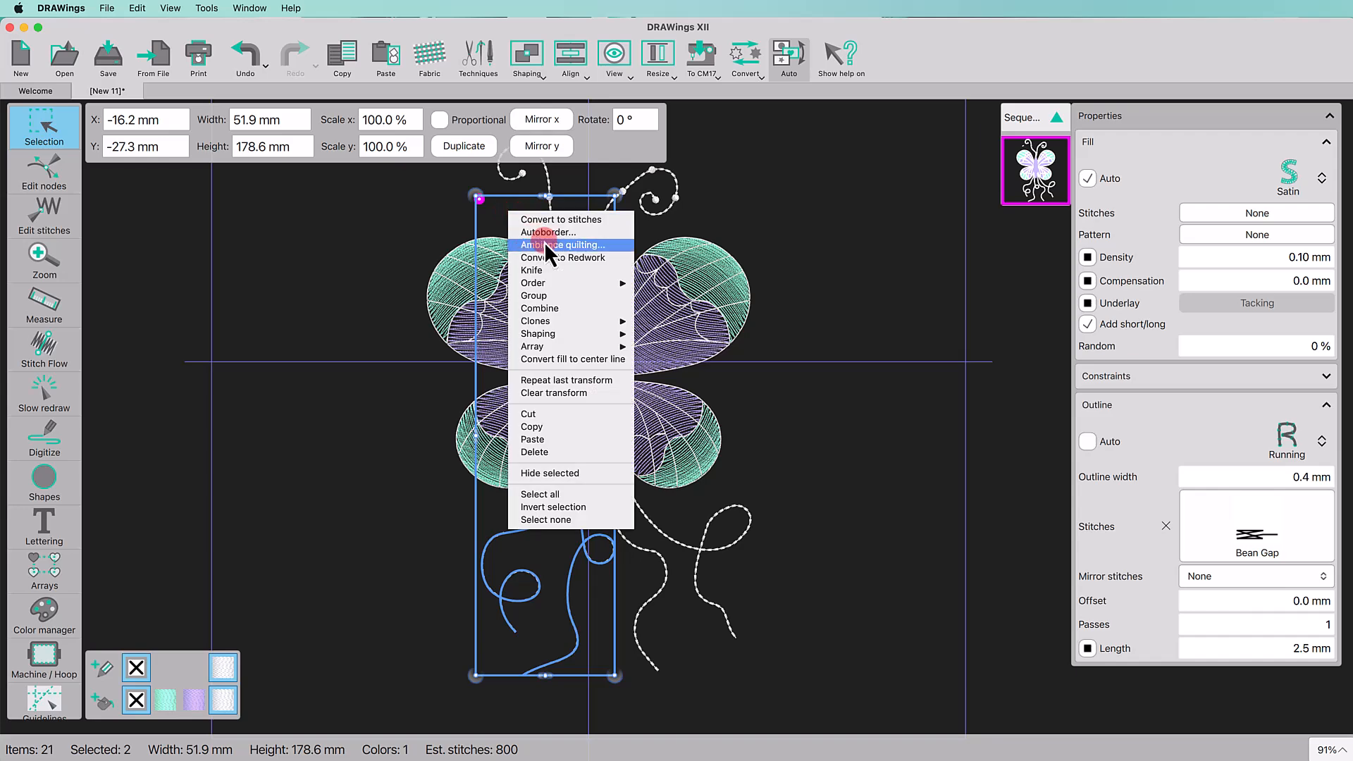
mouse_move(557, 350)
click(676, 367)
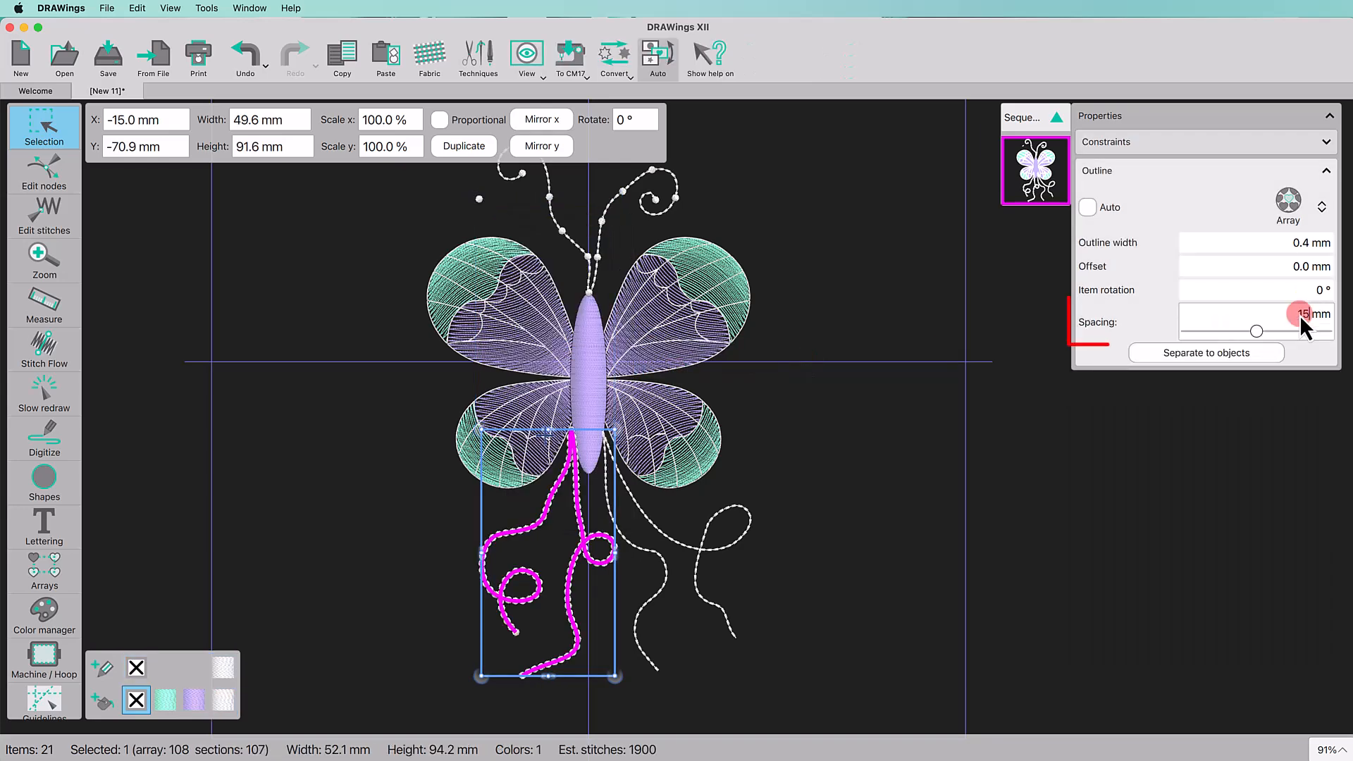
Step: Array the small white circle along a duplicate of the right tails with wider spacing, and delete the loose source circle
click(693, 550)
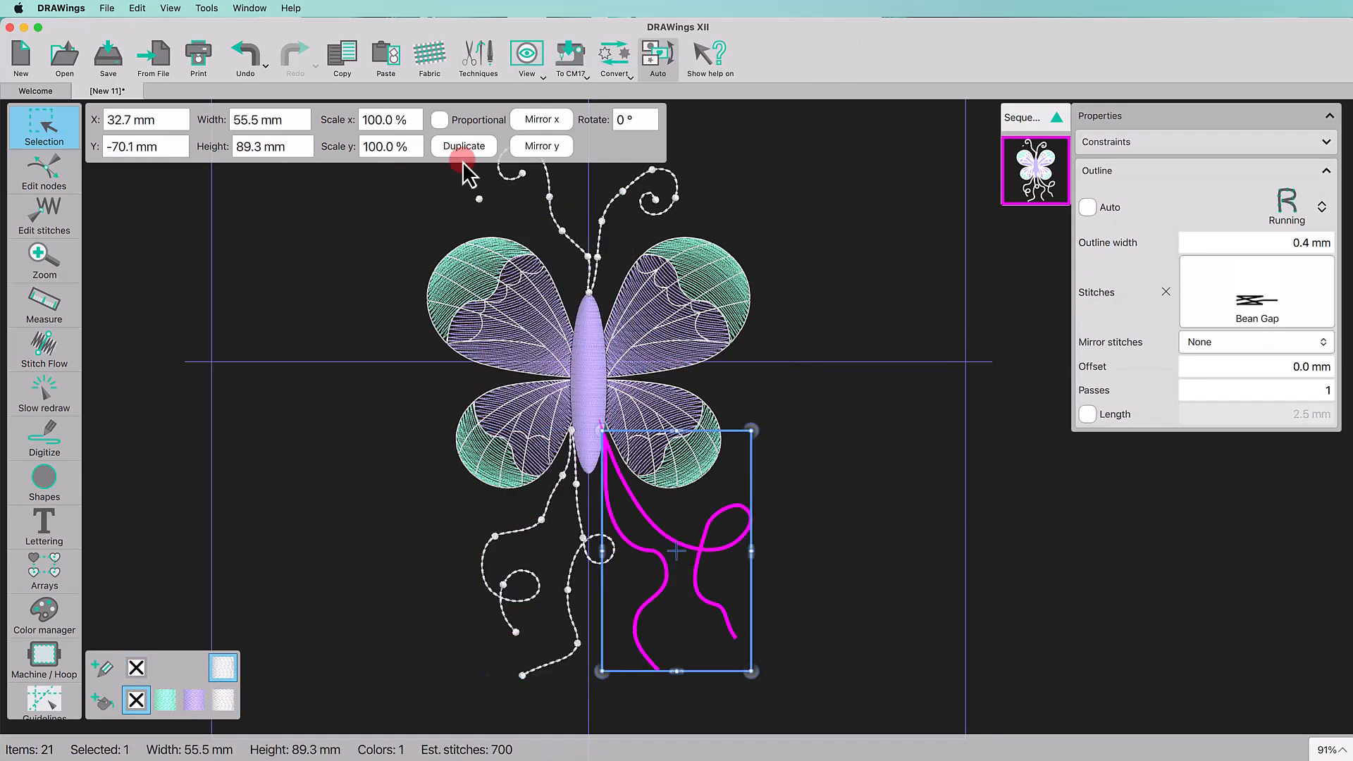
shift+click(479, 199)
right_click(573, 276)
mouse_move(606, 400)
click(727, 420)
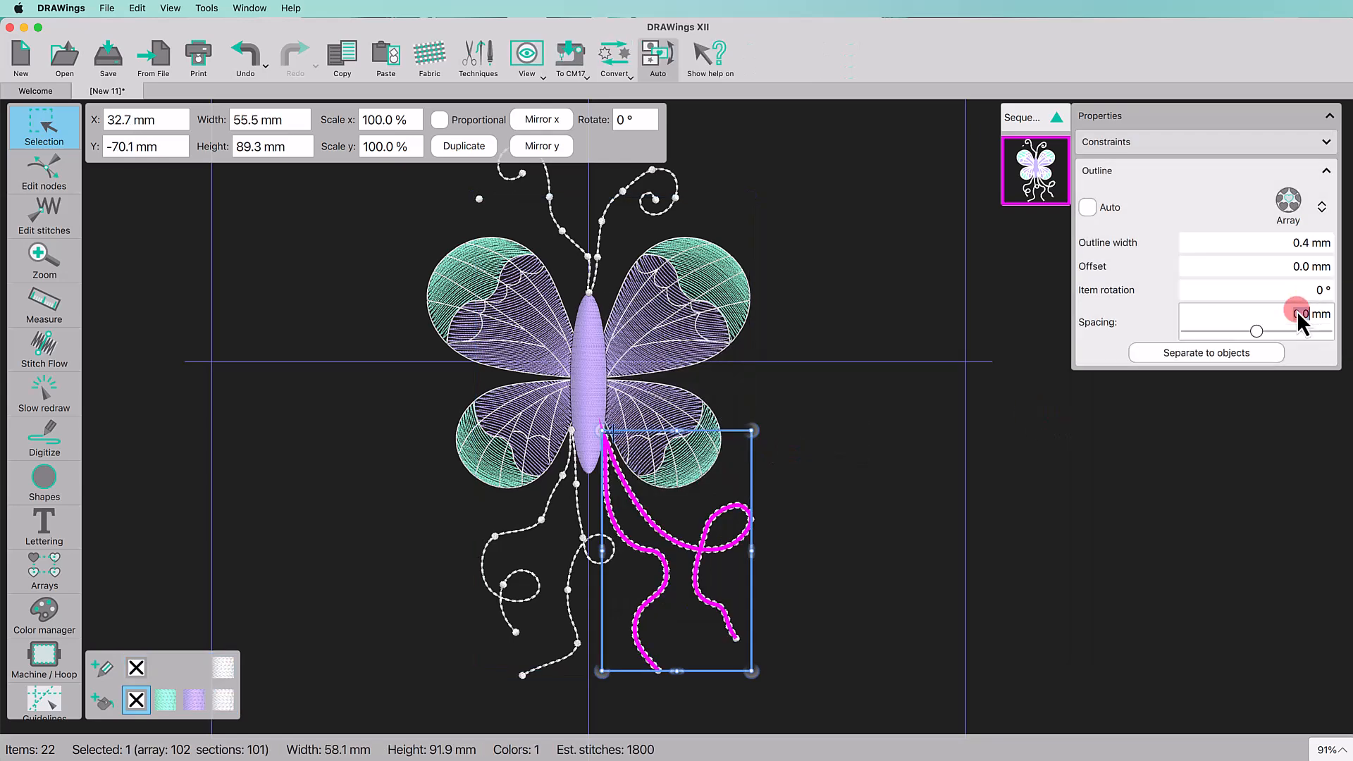
key(super+z)
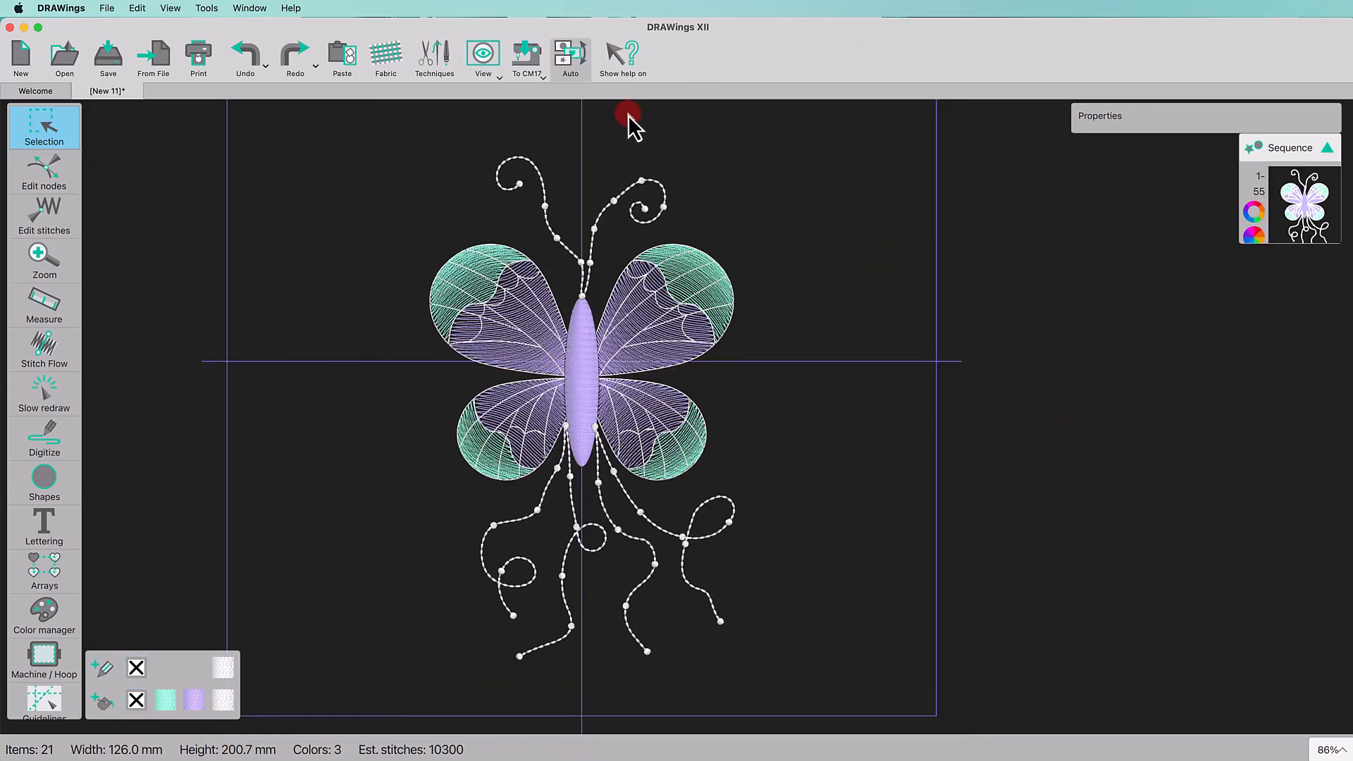
Step: Switch the sewing sequence to manual ordering and group its entries by color
click(573, 58)
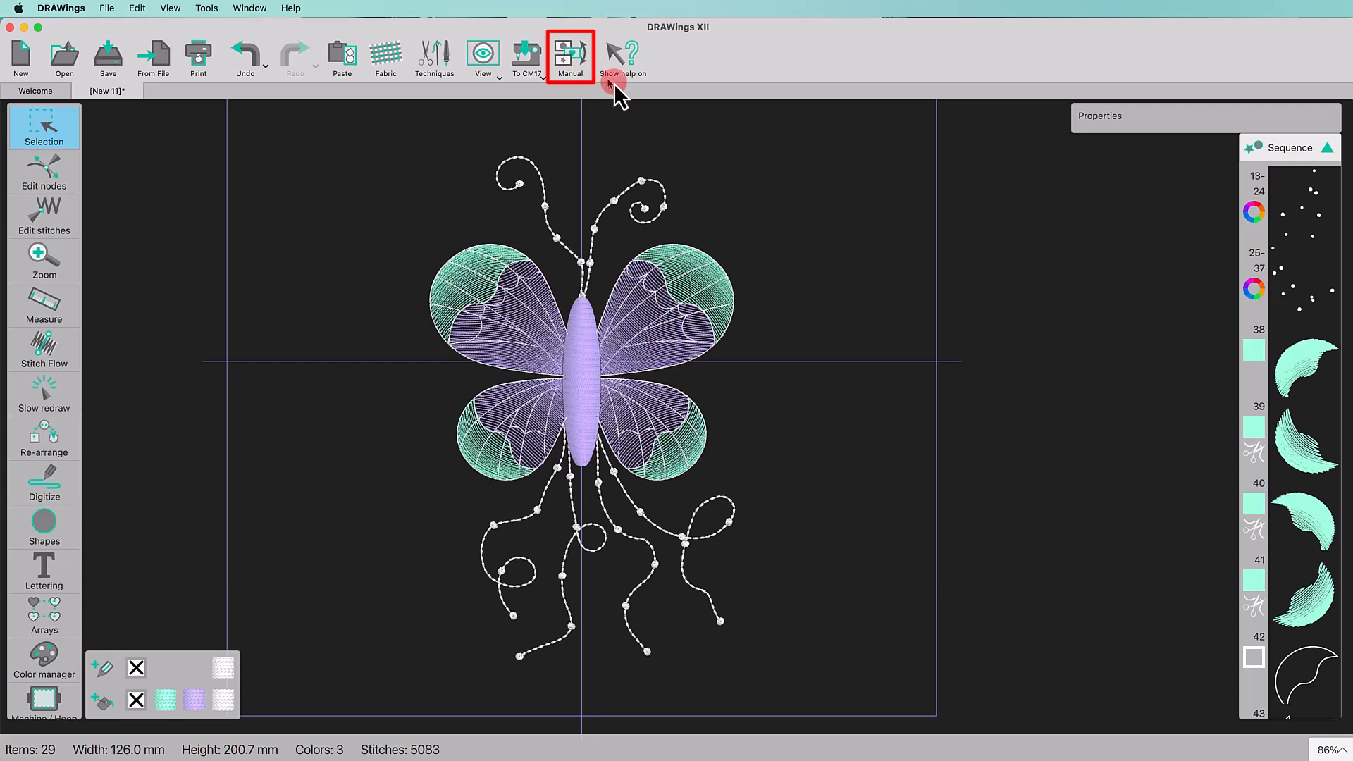
scroll(1200, 362, down, 1)
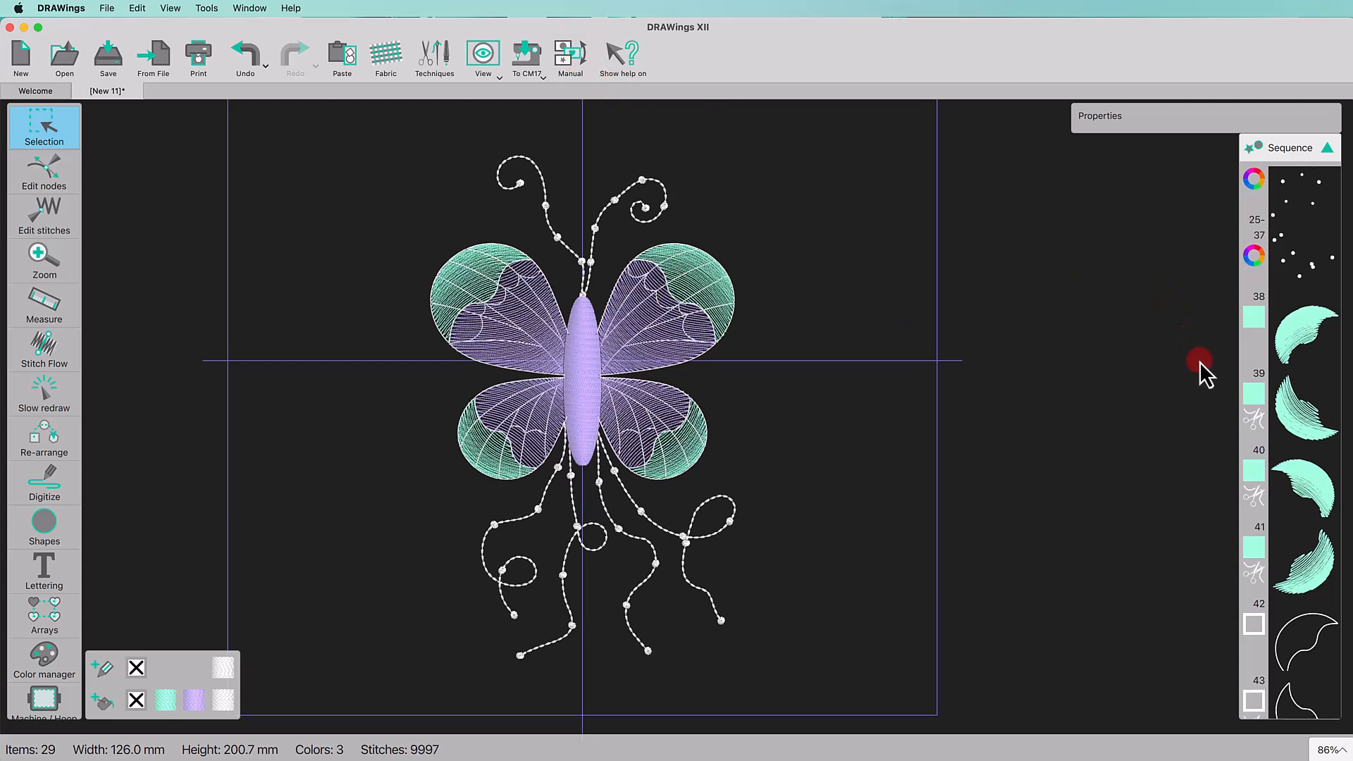
click(1255, 148)
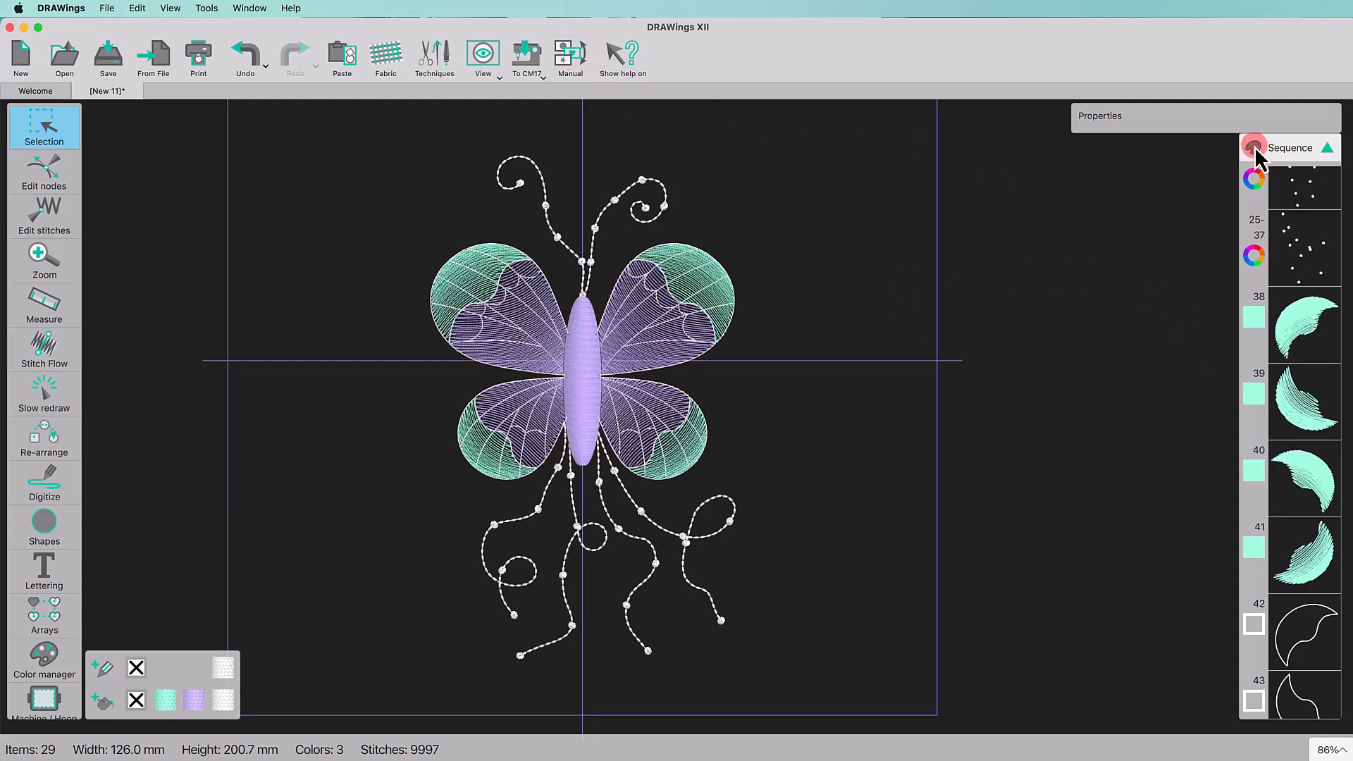
Step: Reorder the sewing sequence so the green wing tips come first, the purple fills second and the white outlines third
click(1308, 433)
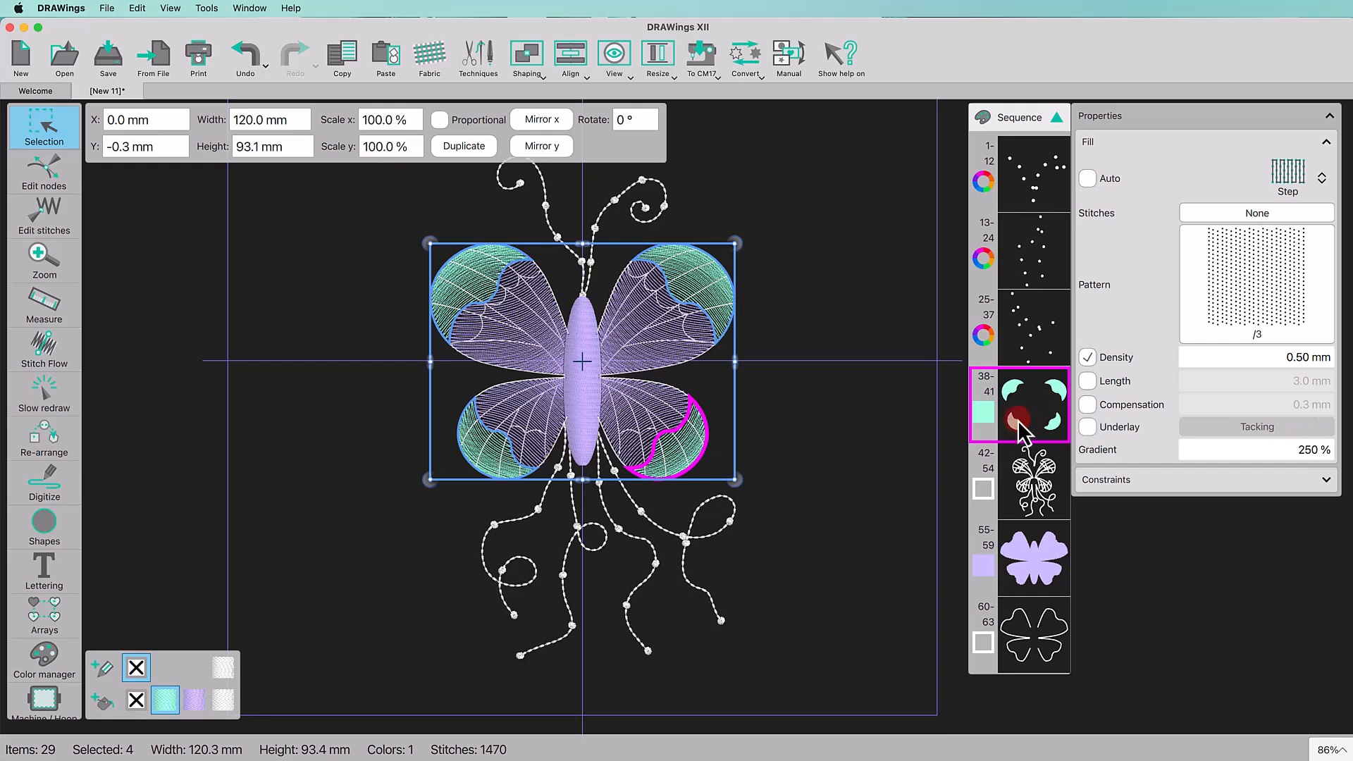
drag(1020, 426, 1012, 151)
click(1040, 580)
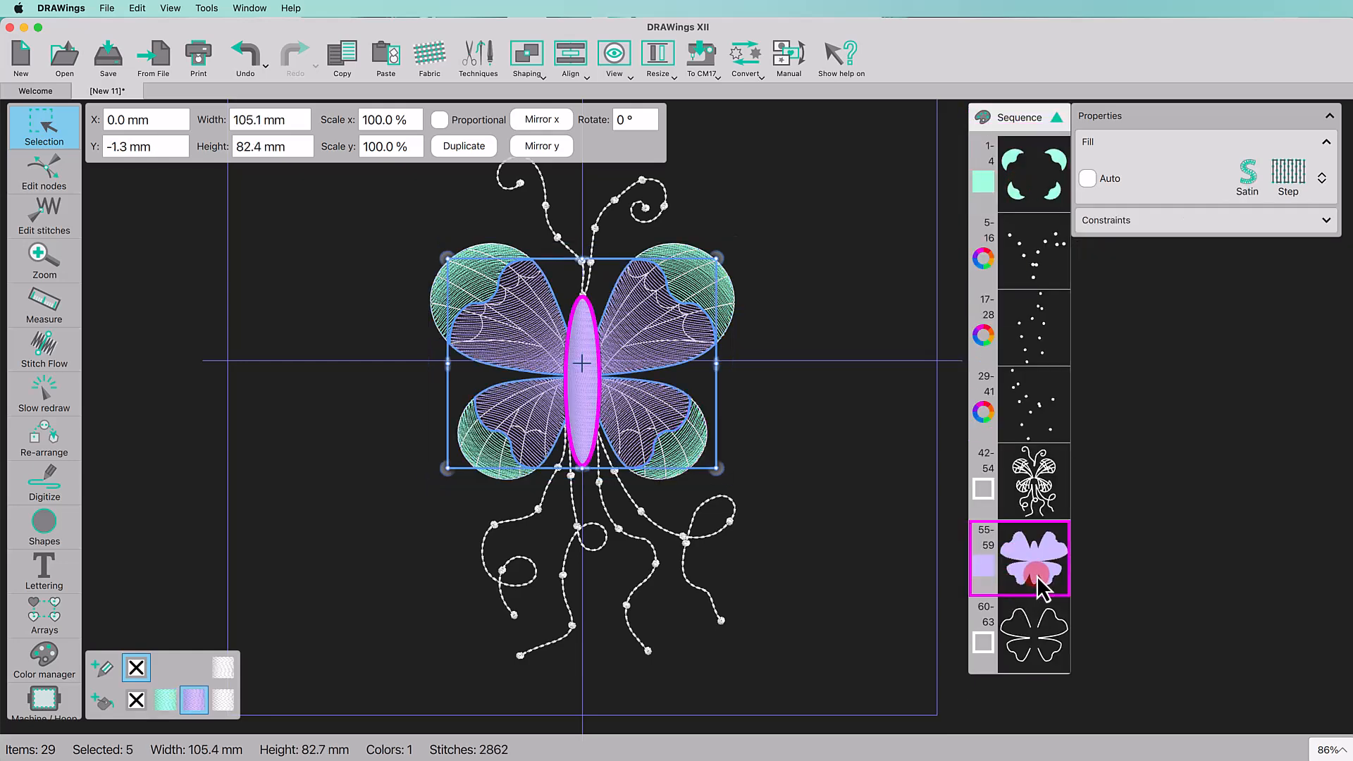
drag(1040, 579, 1018, 250)
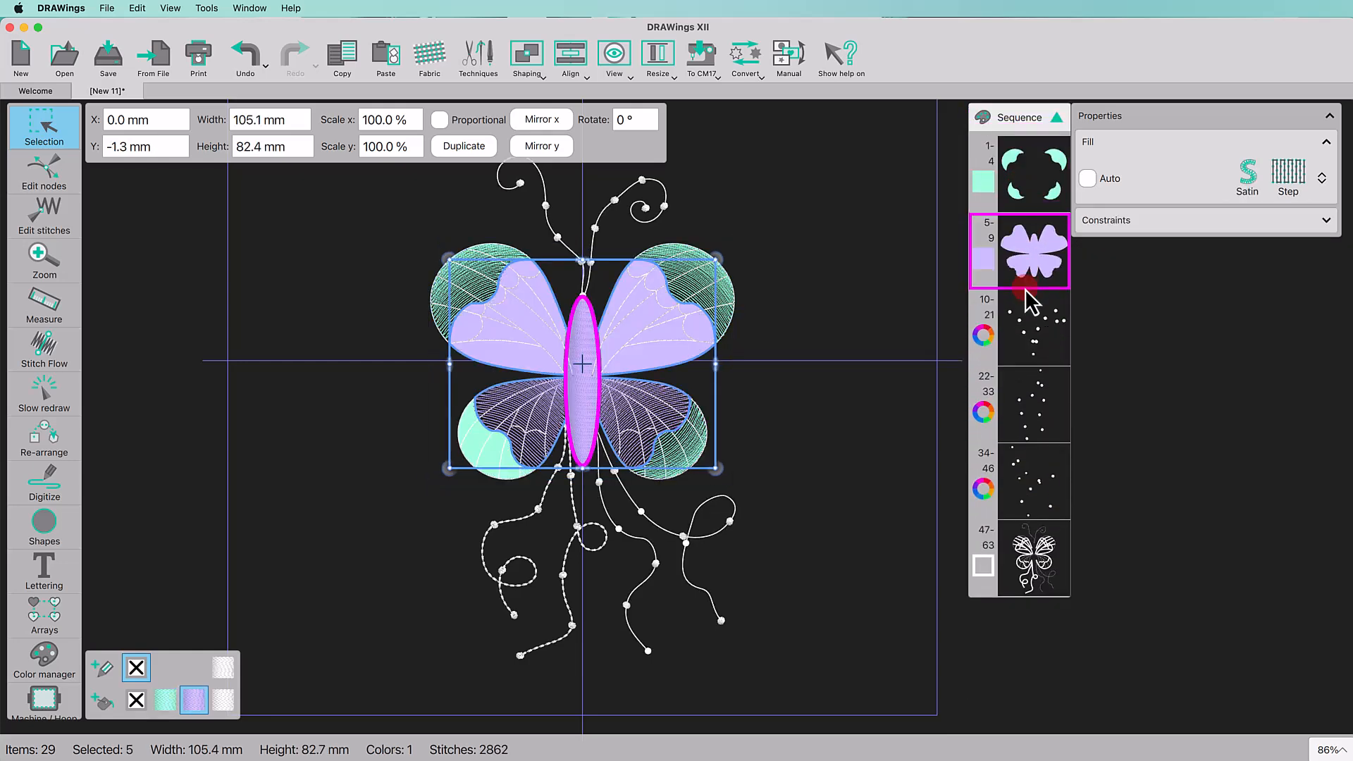
click(1029, 573)
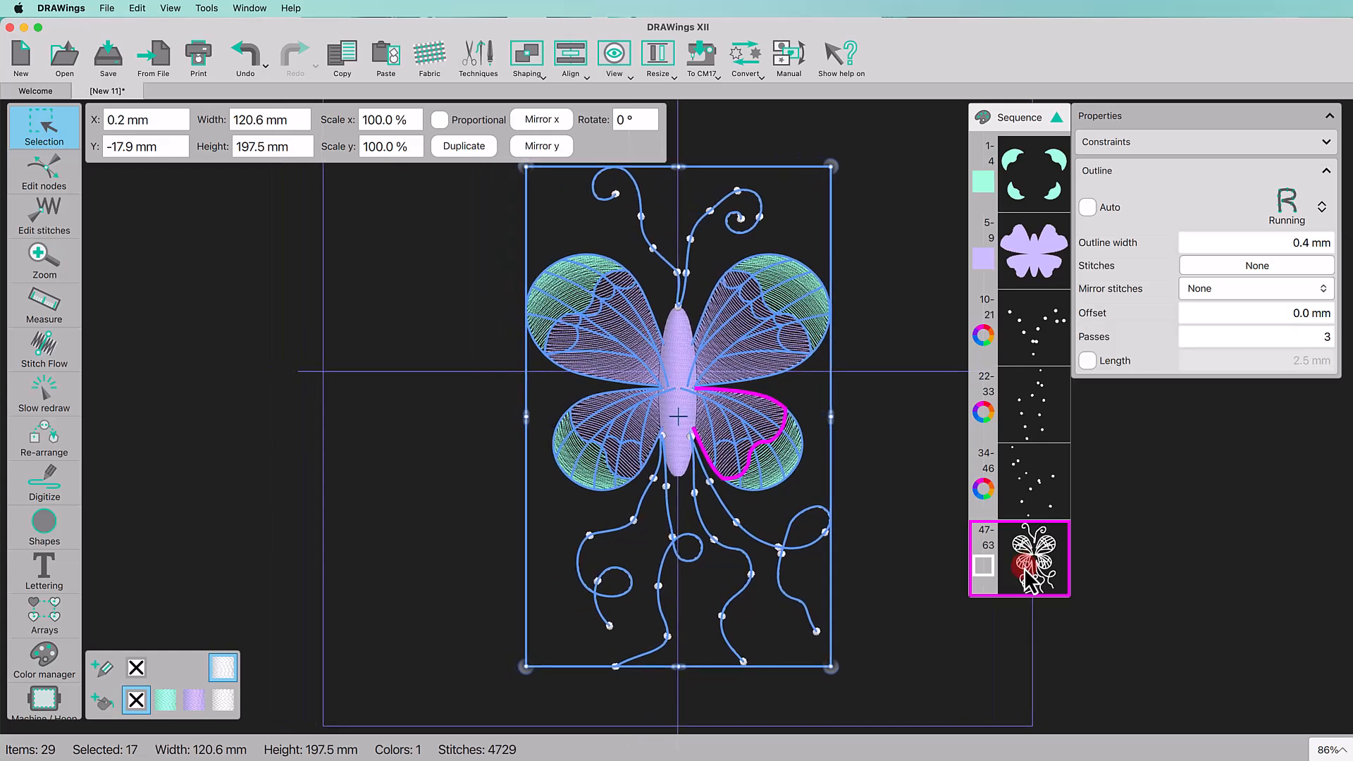
drag(1029, 573, 1022, 328)
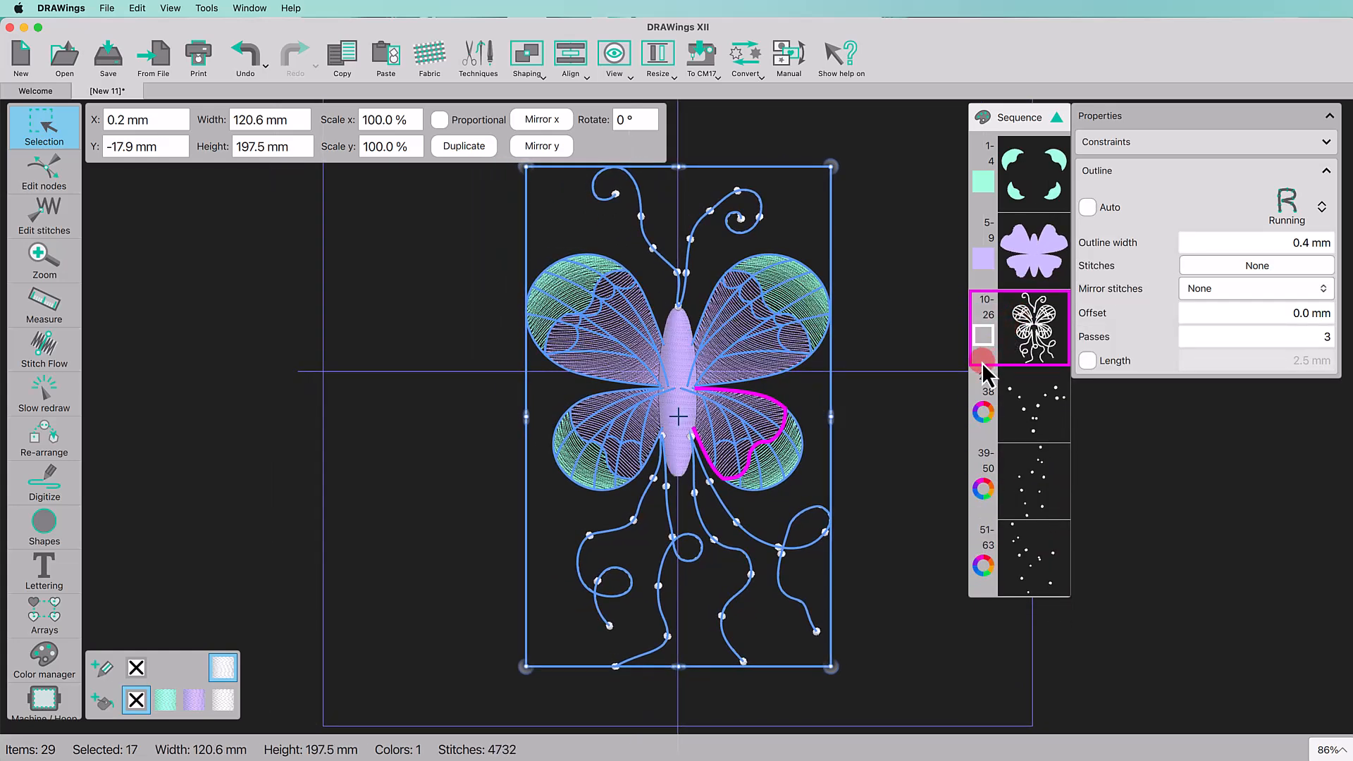
click(893, 409)
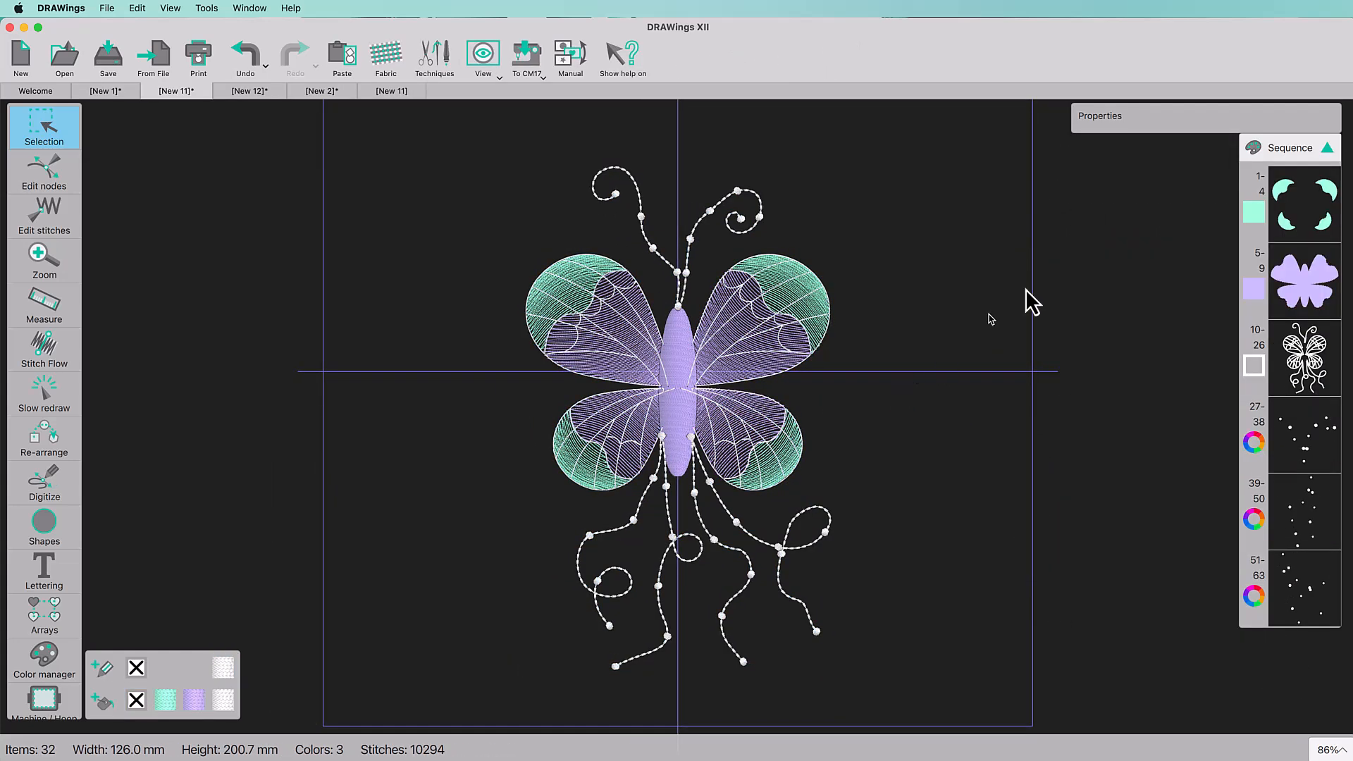
Step: Ungroup the sewing sequence into individual objects and move the satin body to just before the first bead array, after the white outlines
click(1256, 150)
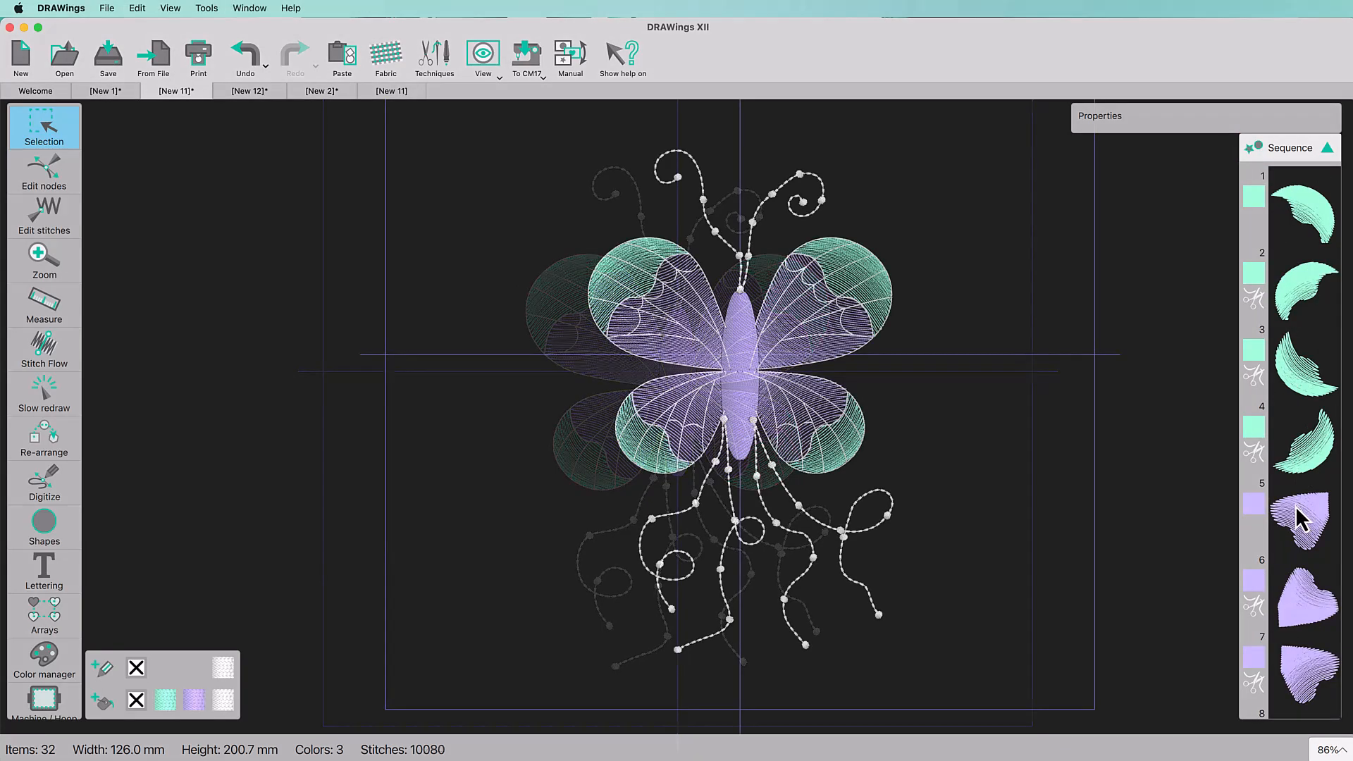
scroll(1299, 520, down, 5)
click(1305, 539)
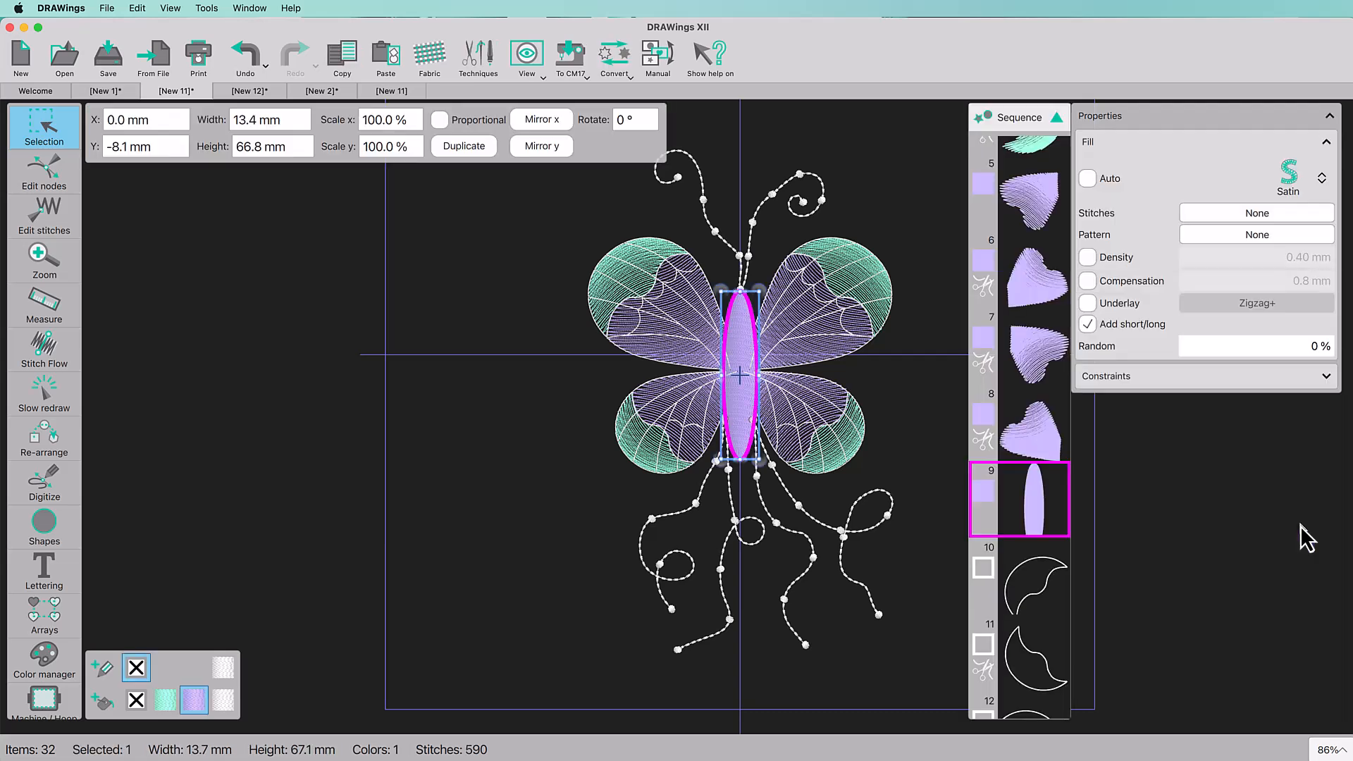
scroll(1026, 627, down, 5)
scroll(1026, 629, down, 10)
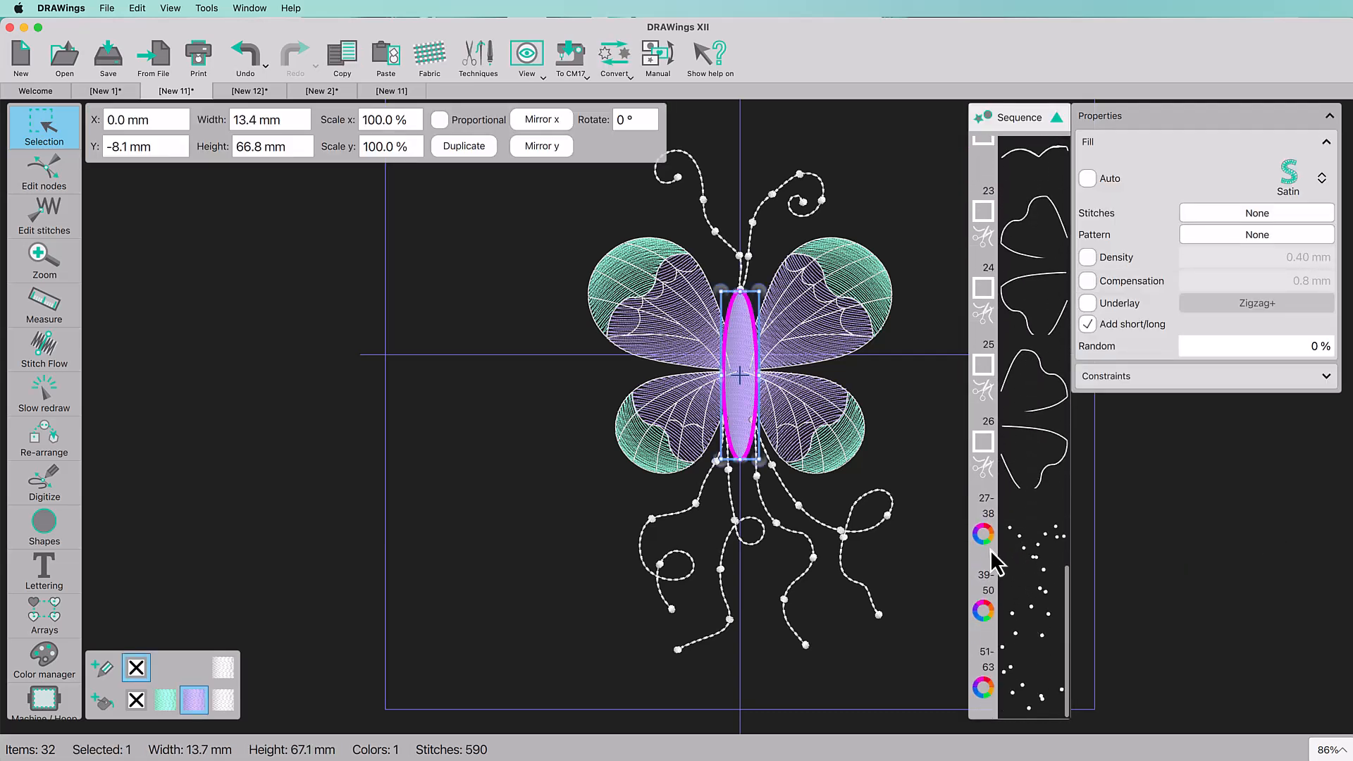
right_click(1016, 548)
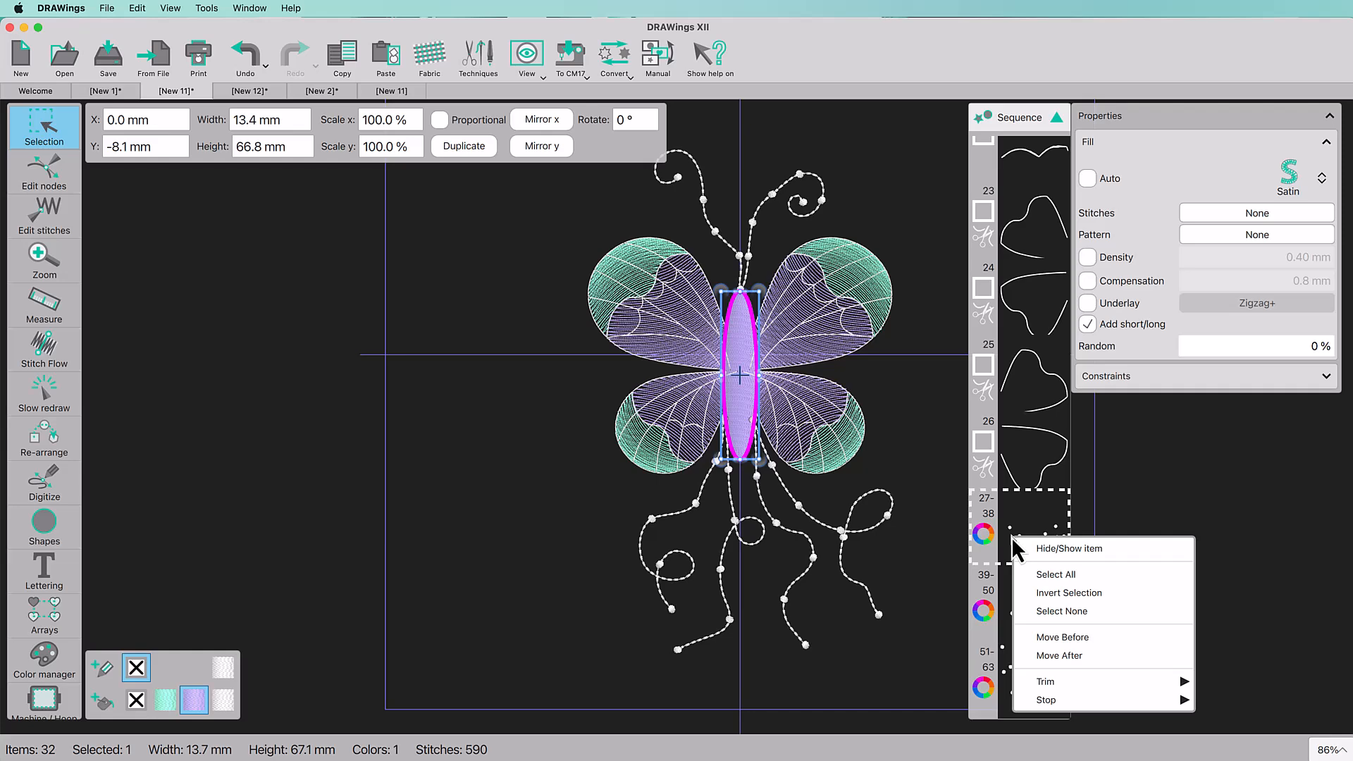
click(1064, 638)
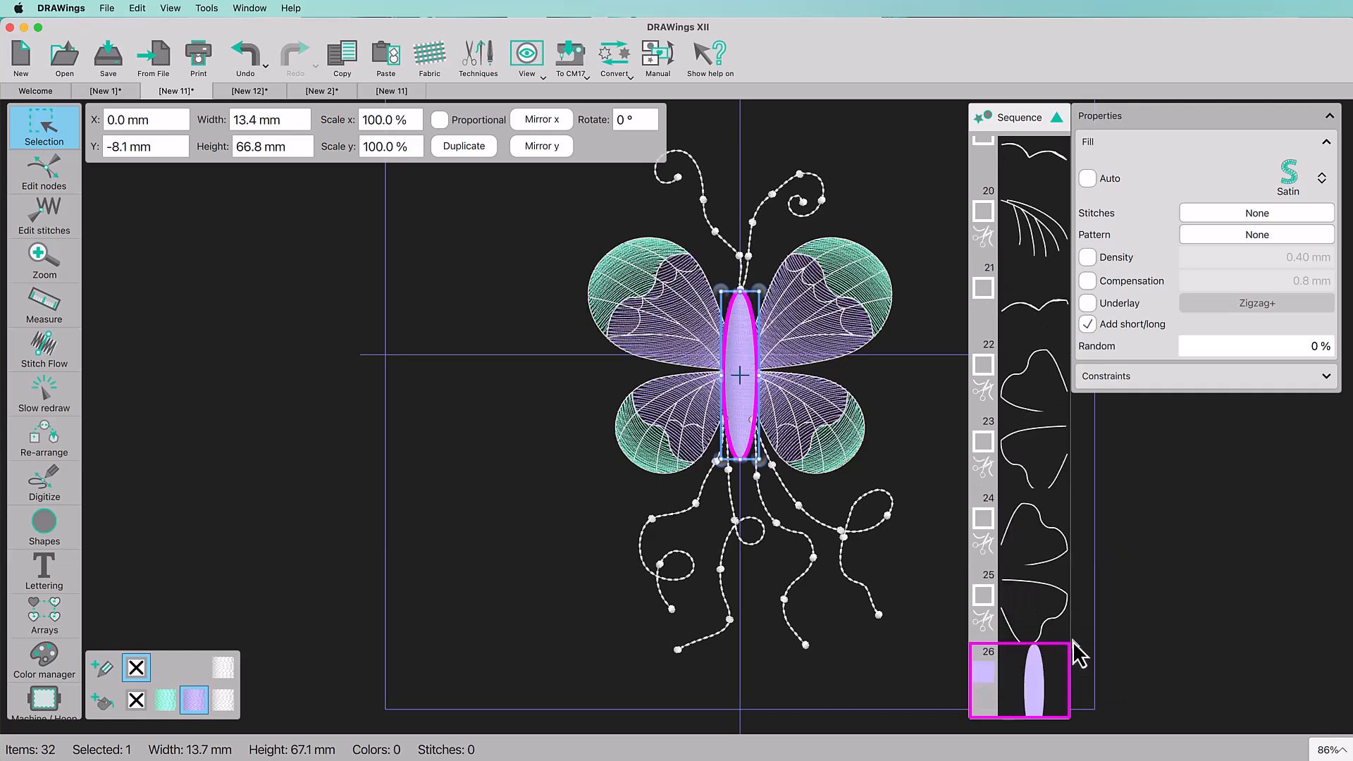
Step: Move the right tails, left tails and antennae outlines together to just after the satin body in the sewing sequence
click(1026, 216)
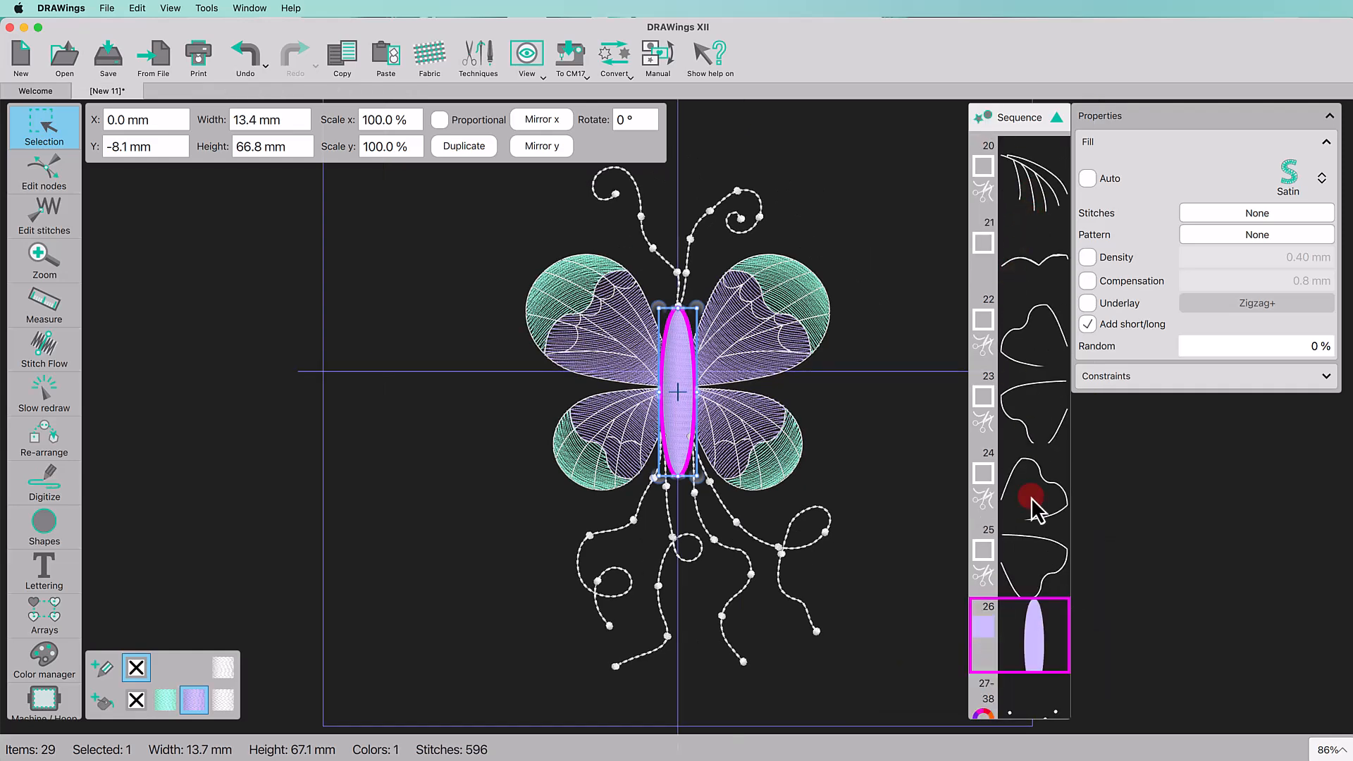
scroll(1034, 506, up, 10)
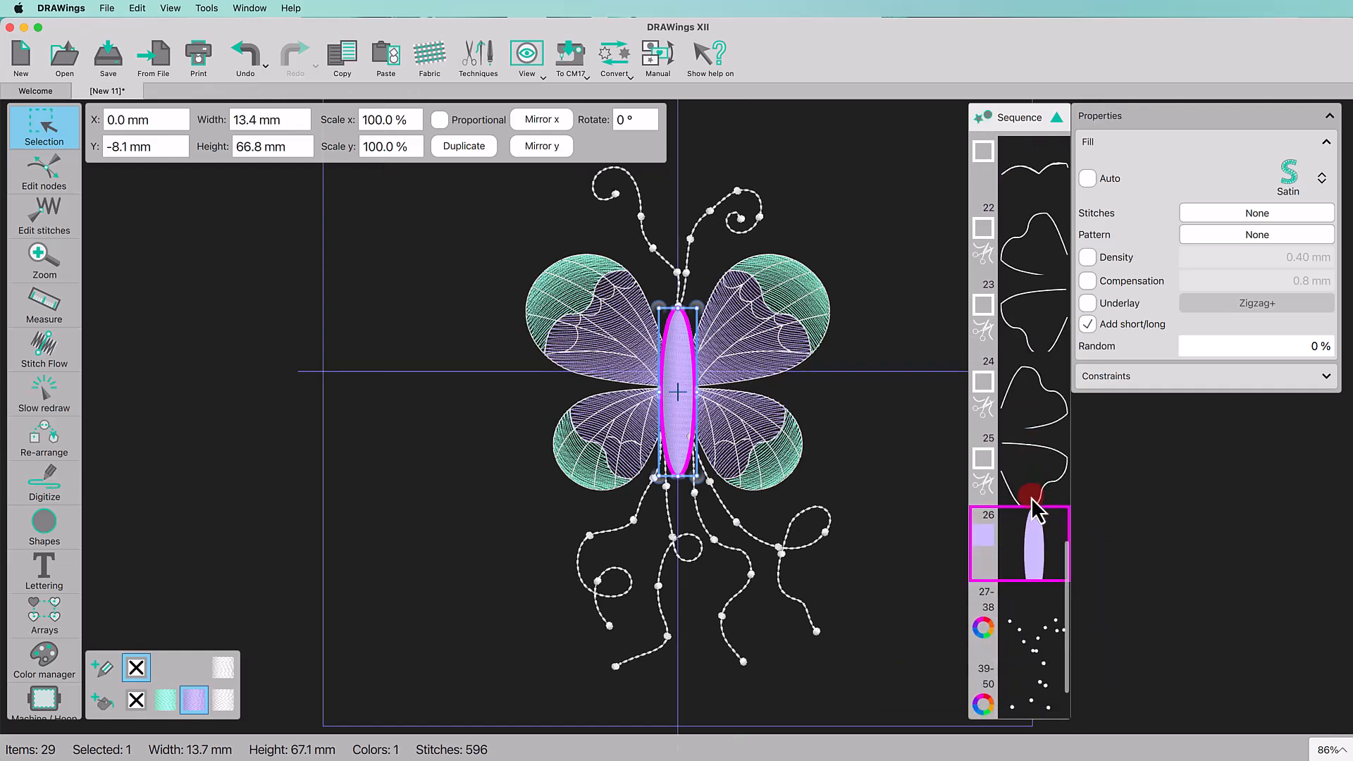
click(1027, 445)
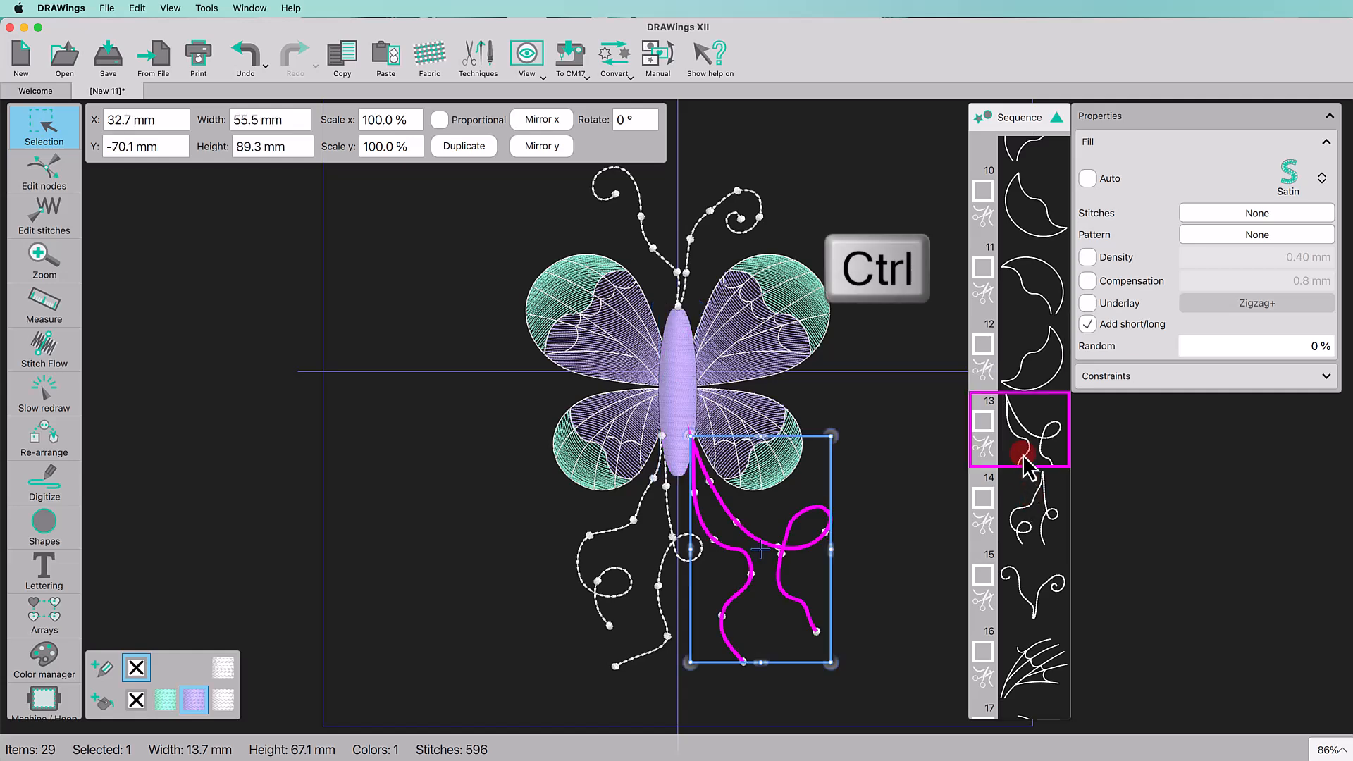
ctrl+click(1028, 519)
ctrl+click(1032, 592)
scroll(1015, 652, down, 10)
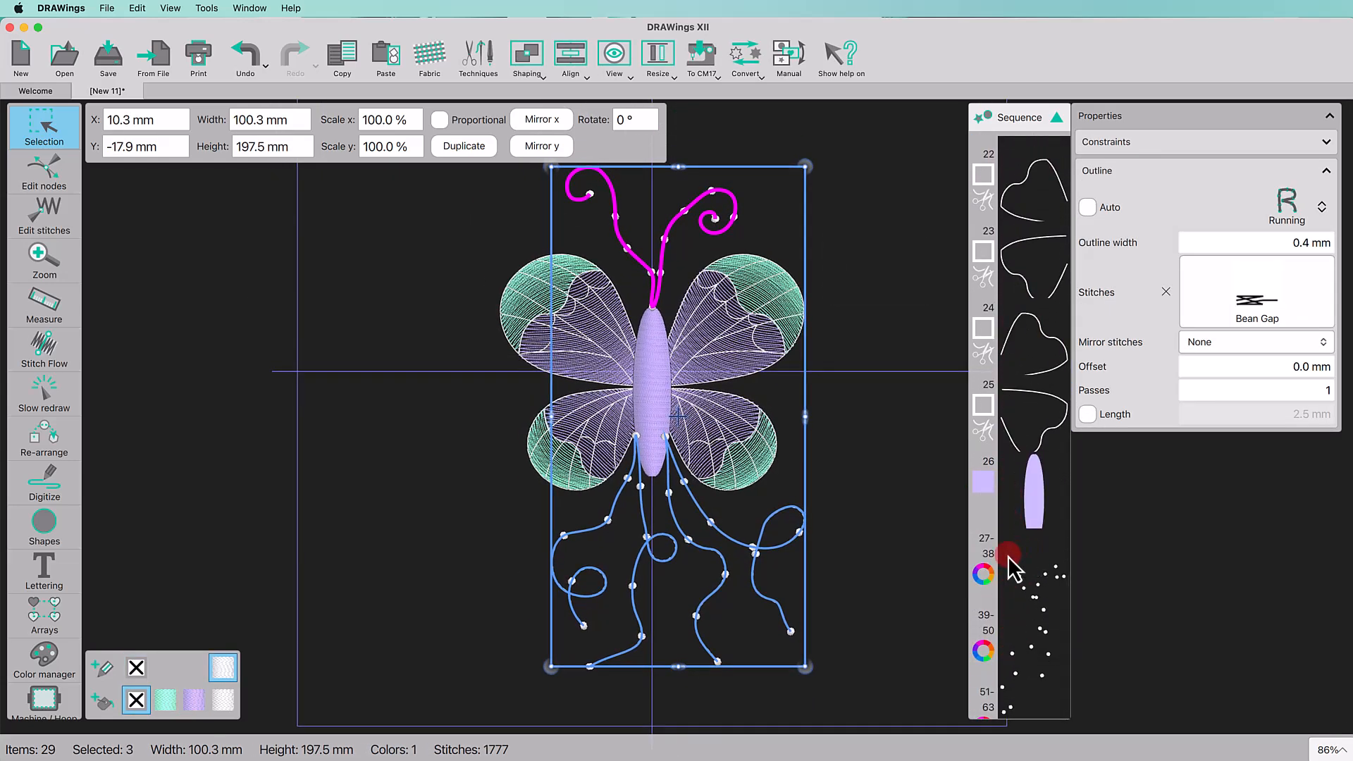
right_click(1035, 510)
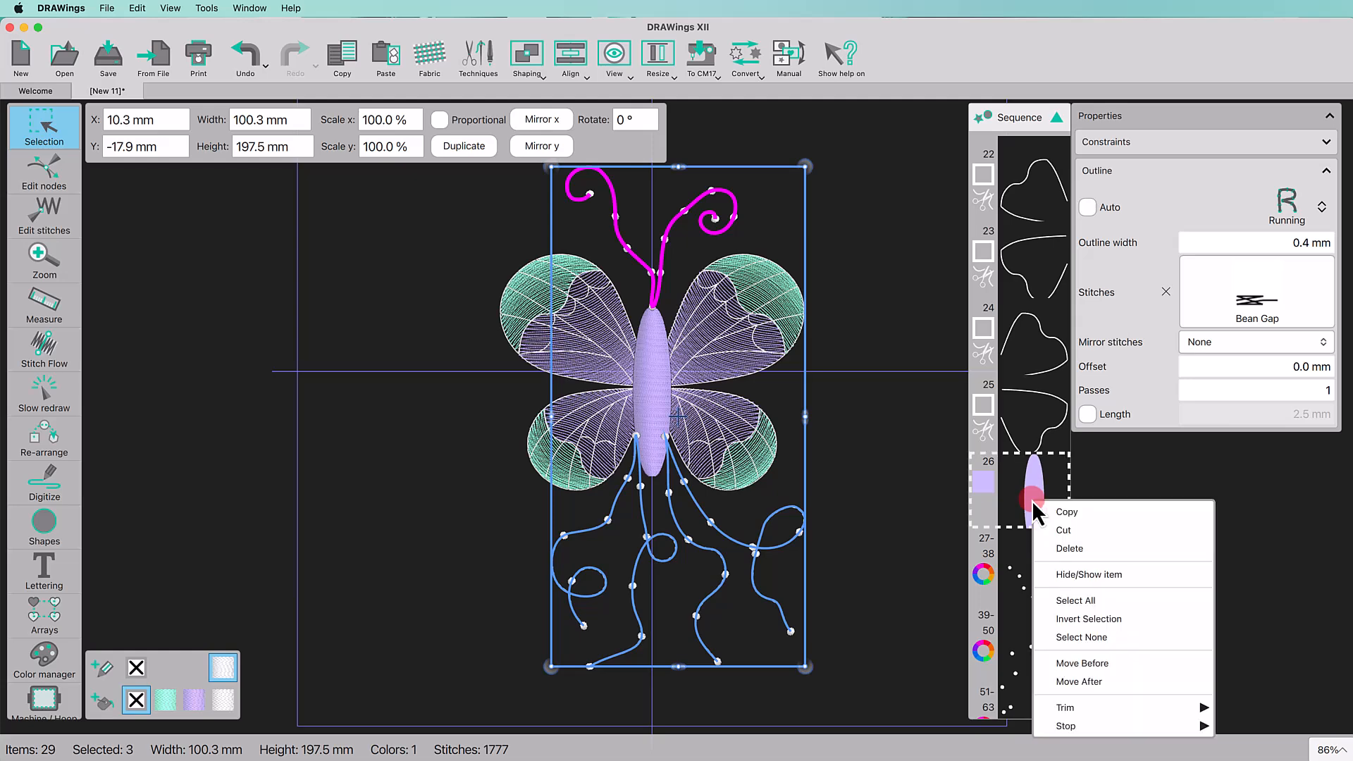
click(1093, 681)
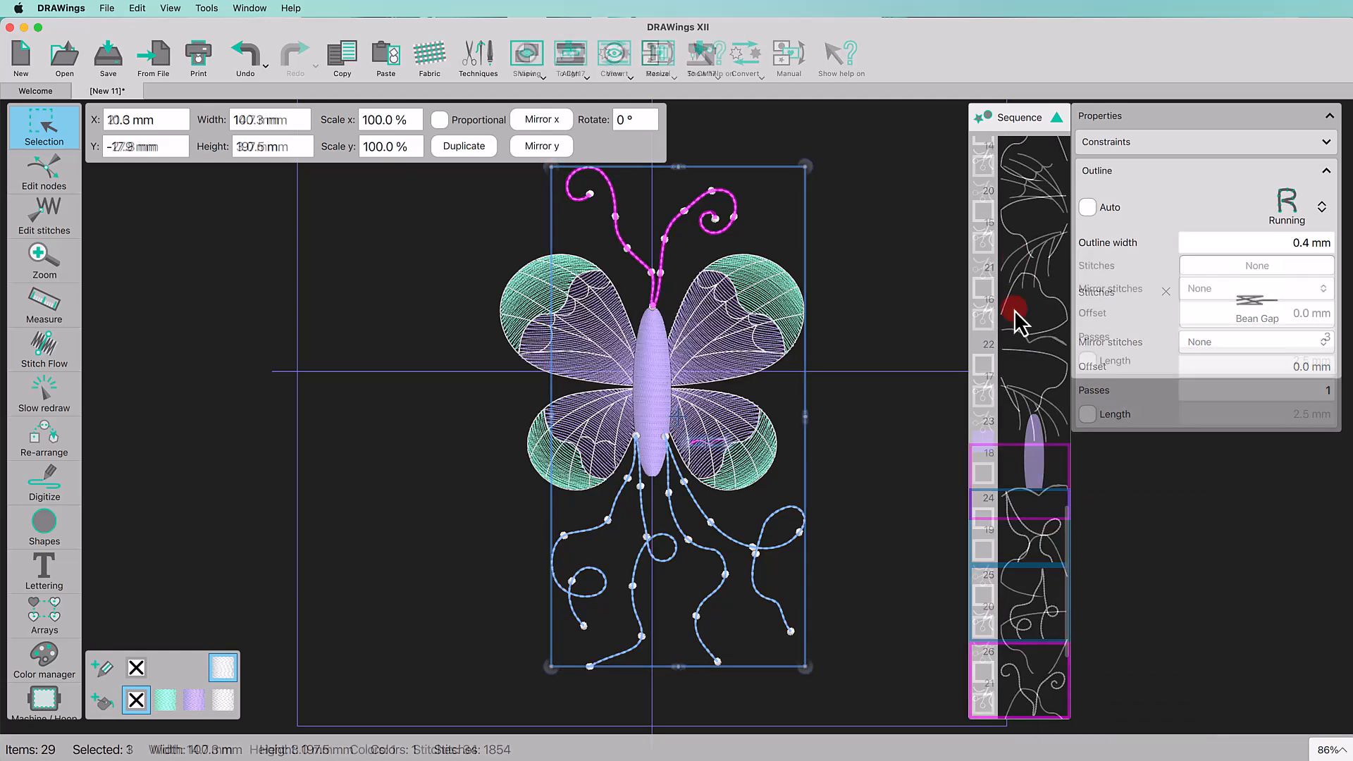
Step: Move the six white wing vein and scallop lines to just after the last purple wing fill, ahead of the tip outlines
scroll(1019, 261, up, 4)
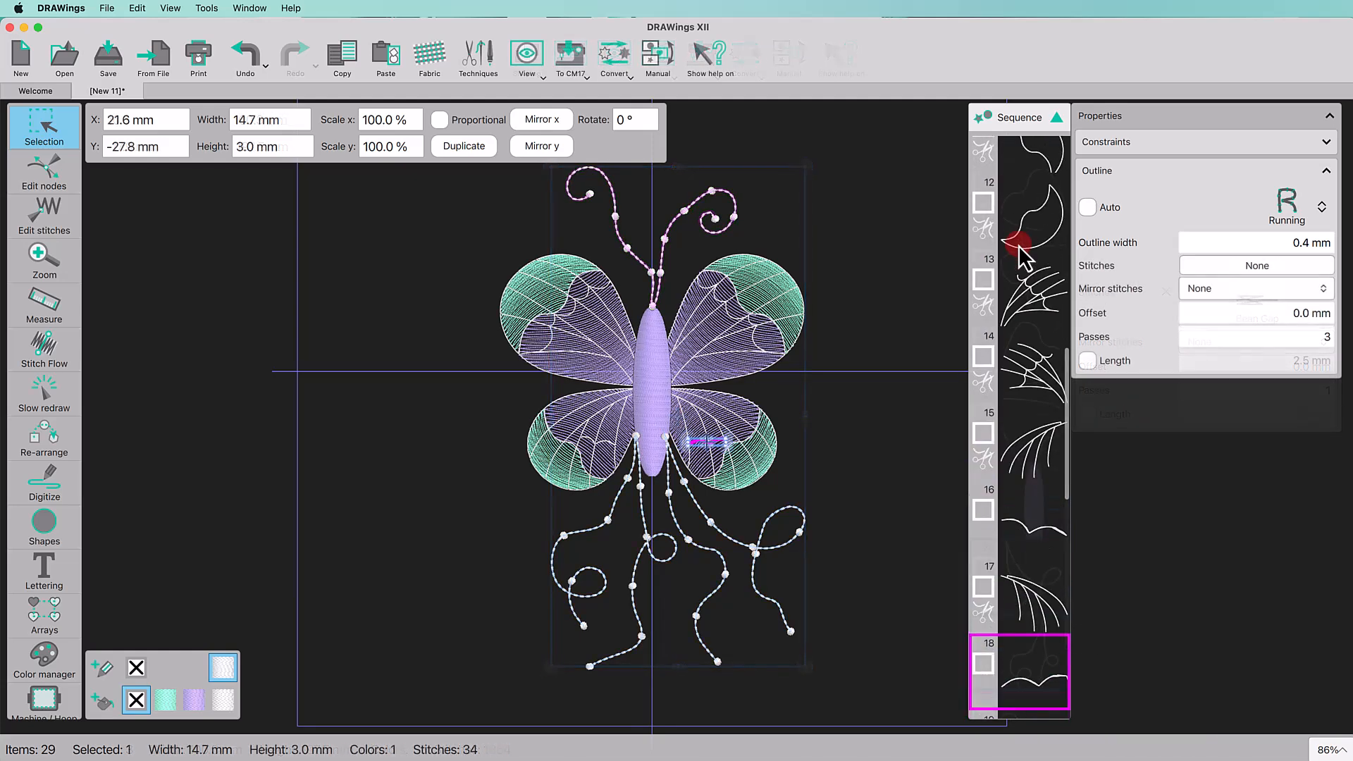
click(1042, 319)
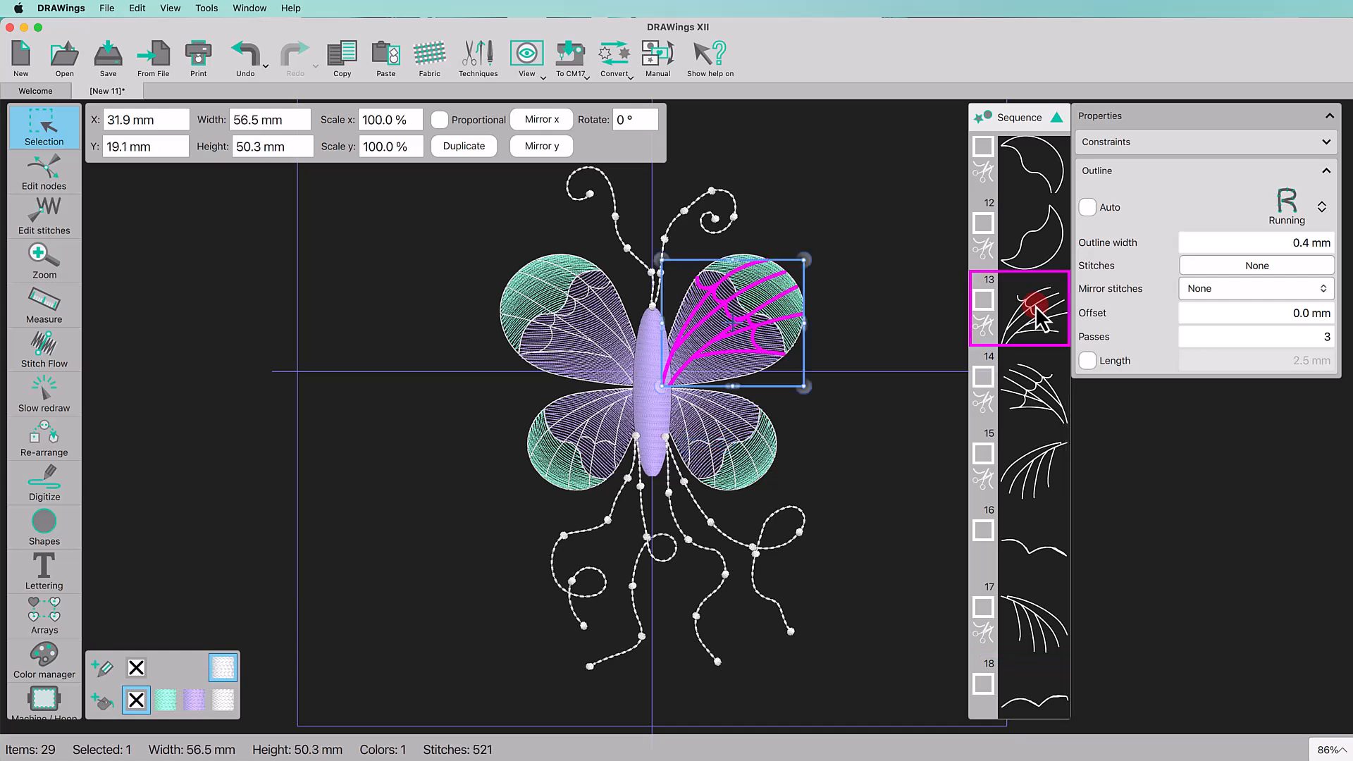
shift+click(1027, 652)
scroll(1020, 673, down, 2)
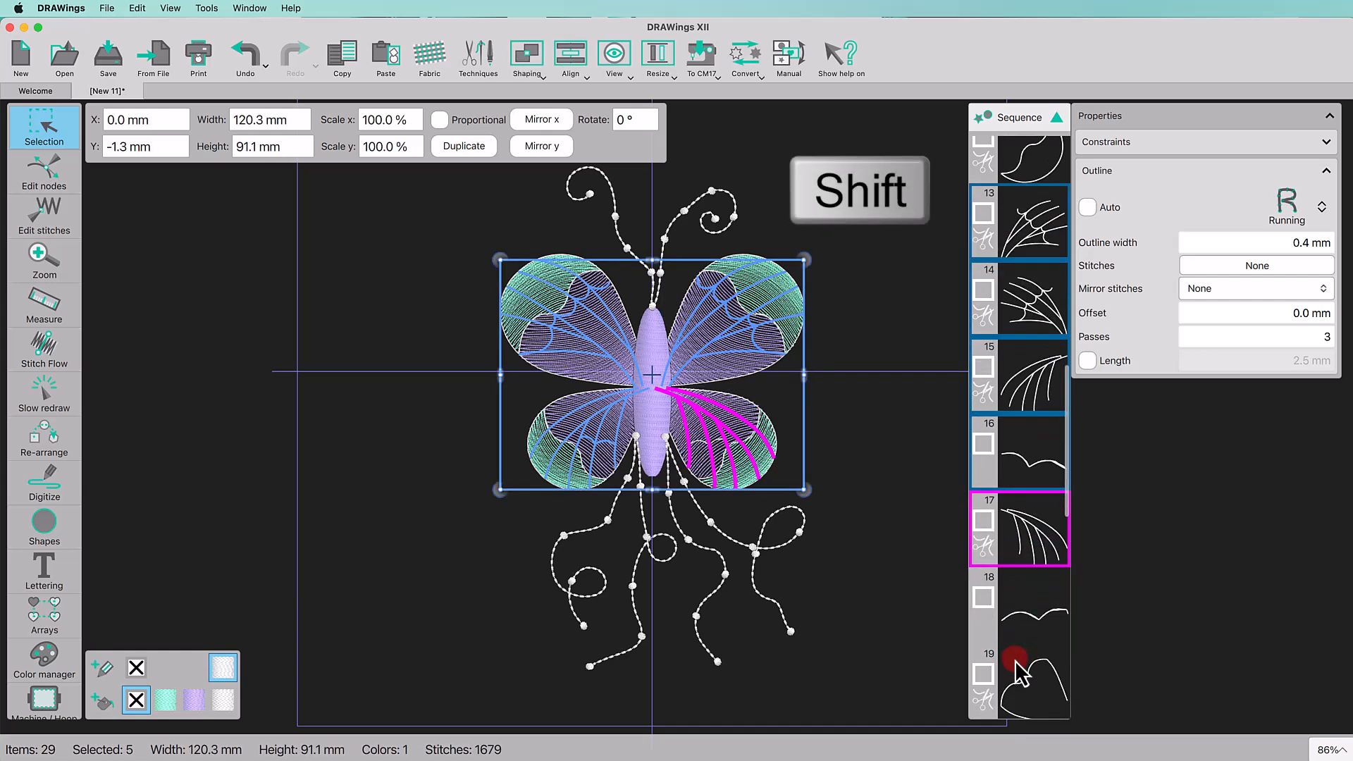
shift+click(1026, 641)
scroll(1019, 508, up, 5)
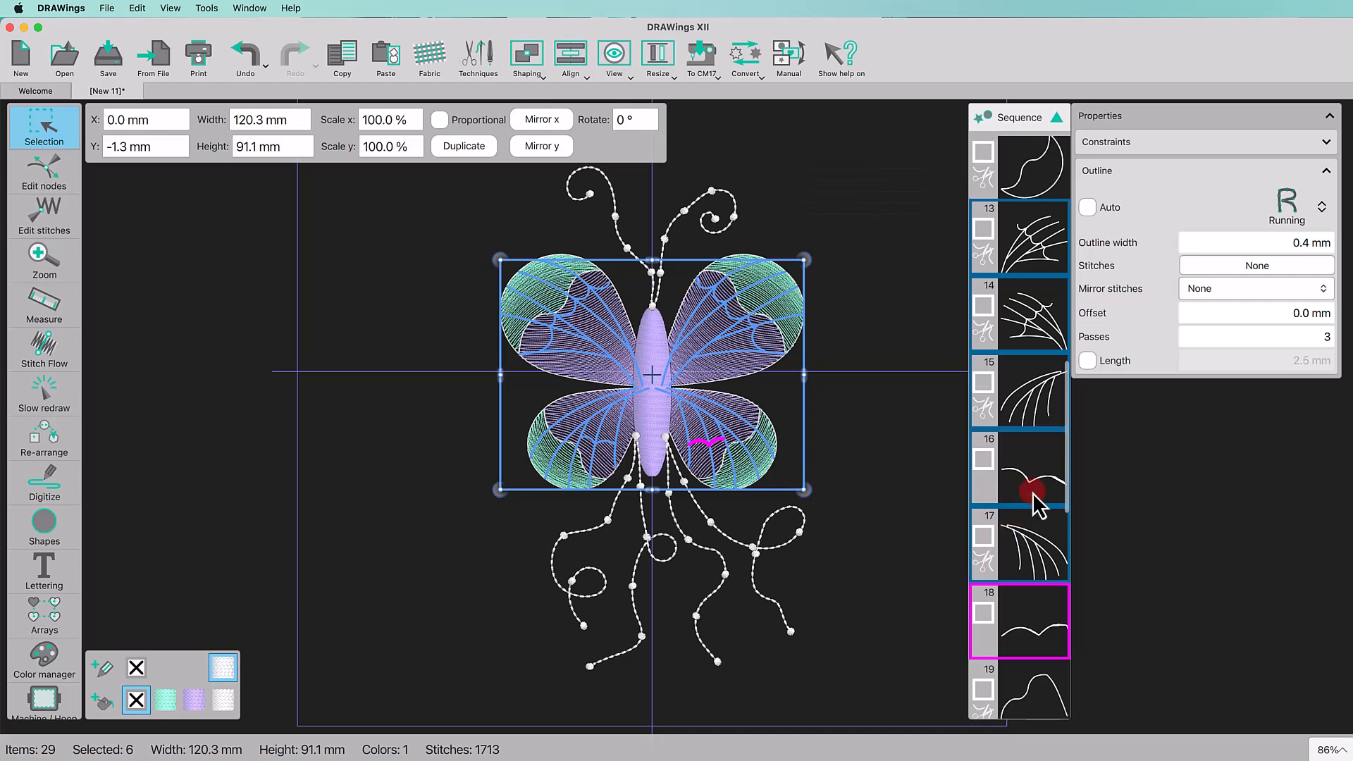
scroll(1036, 502, up, 2)
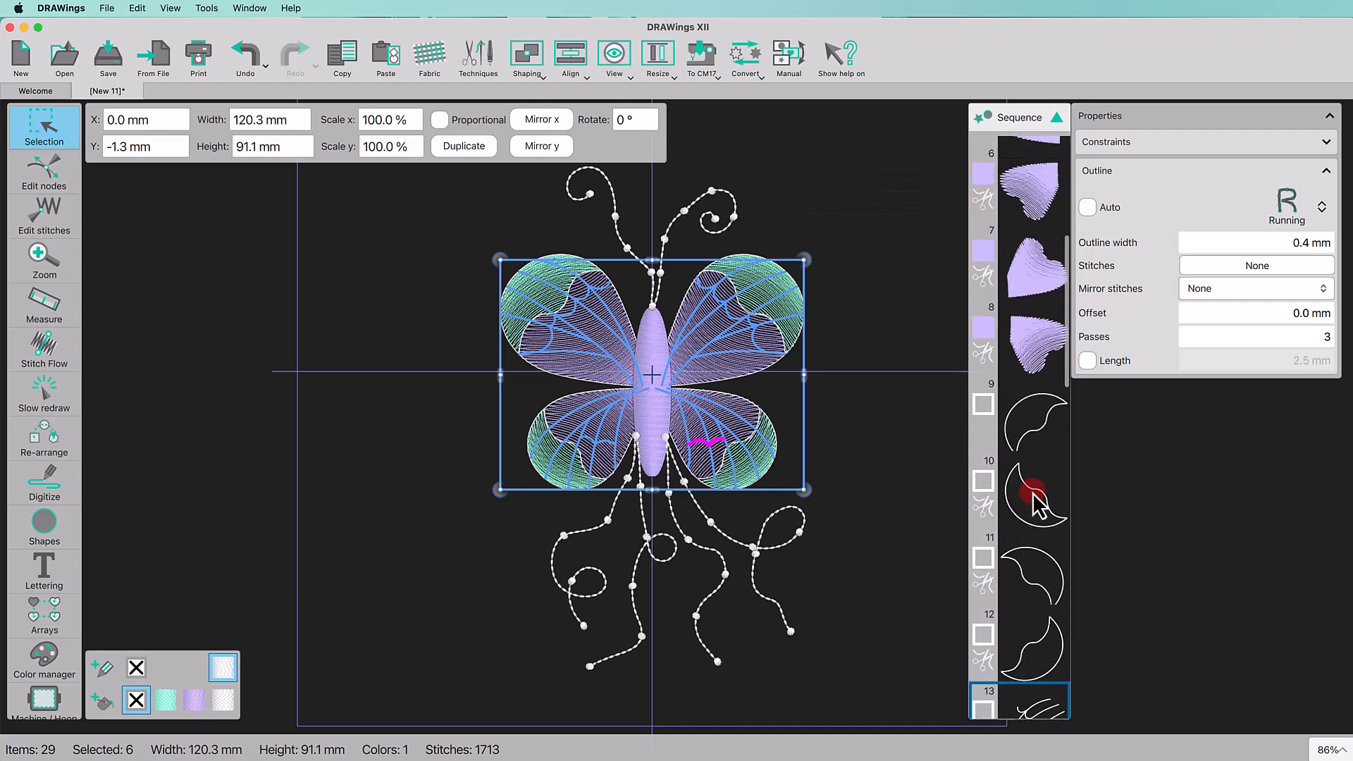
right_click(1039, 361)
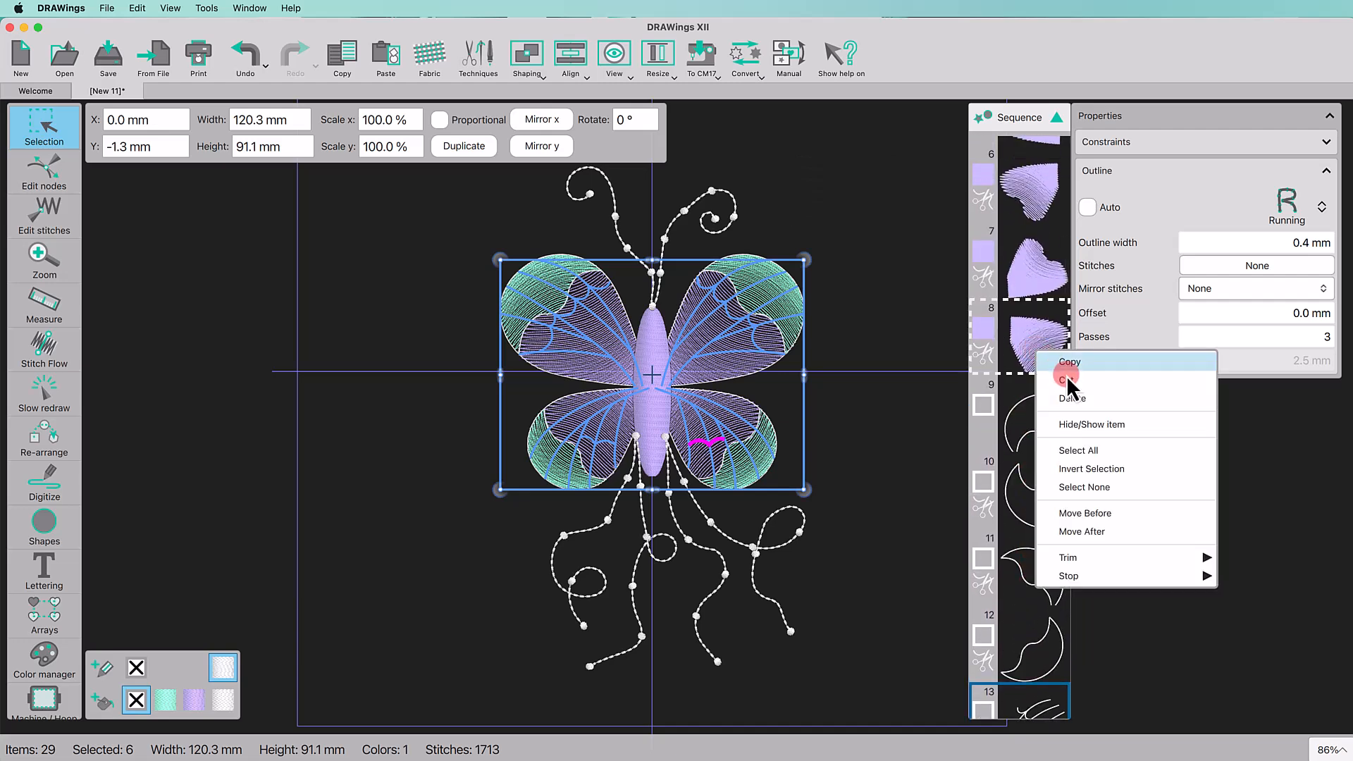
click(1082, 532)
Step: Reorder the outlines and bead arrays so the antennae sew first with their beads following, and the left tails come after them
scroll(1057, 539, down, 10)
click(1048, 541)
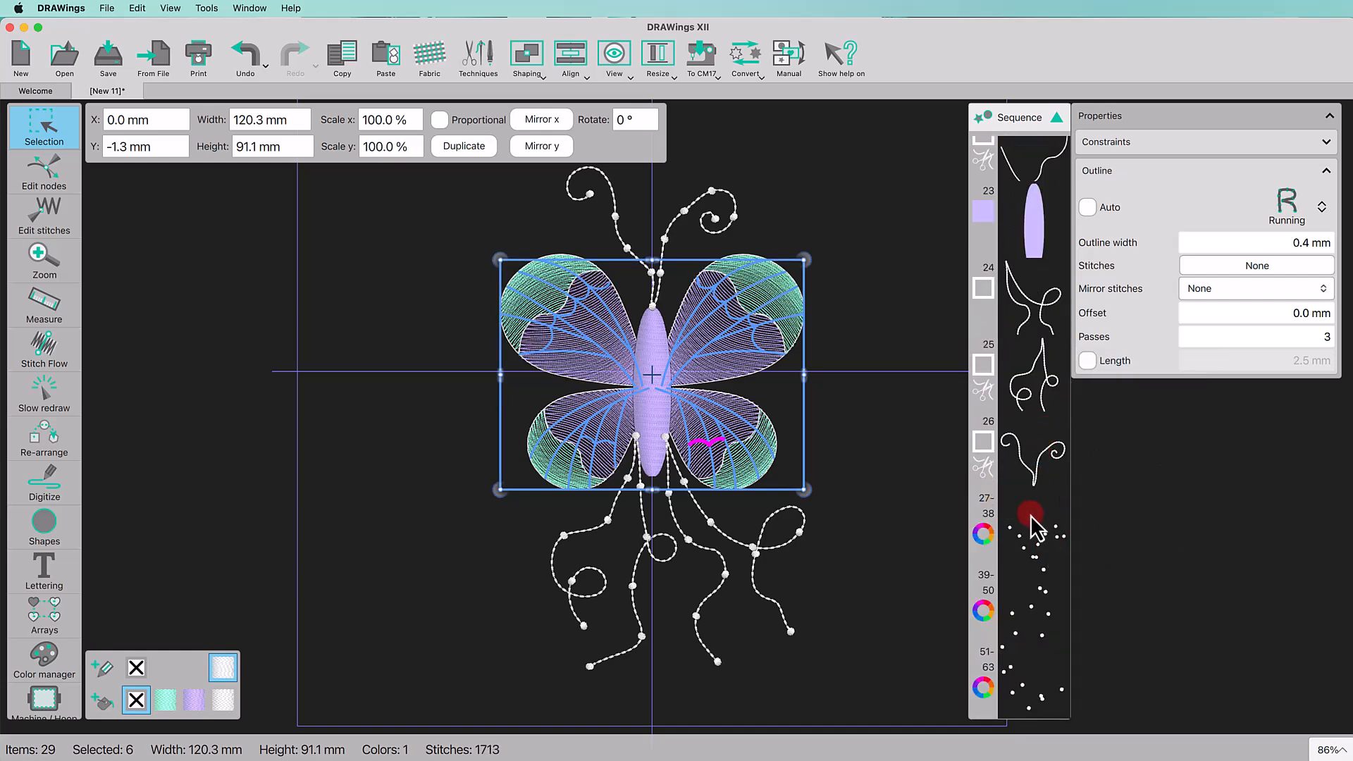
drag(1033, 403, 976, 533)
drag(1013, 297, 1002, 610)
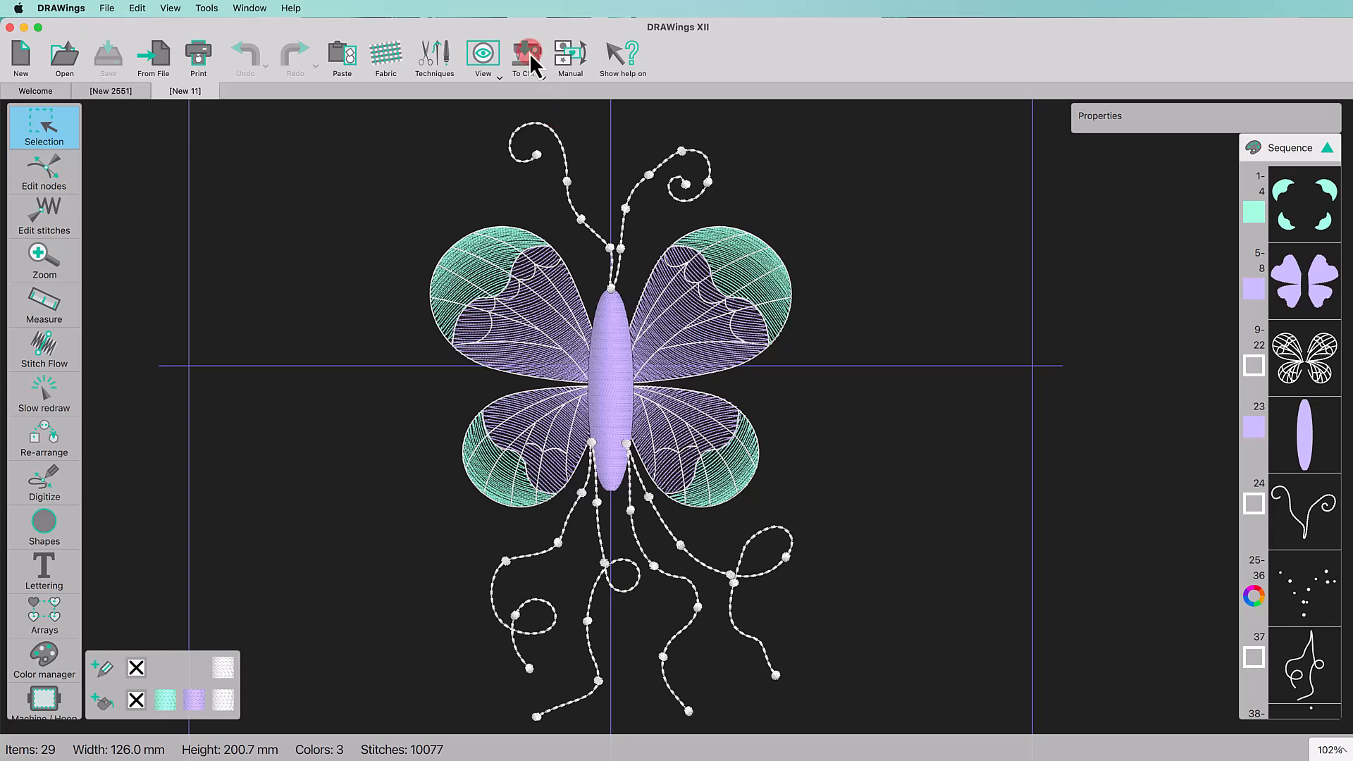
Step: Send the design to Machine1 as a JEF Generic file named [New 11] and close the confirmation
click(529, 60)
click(549, 106)
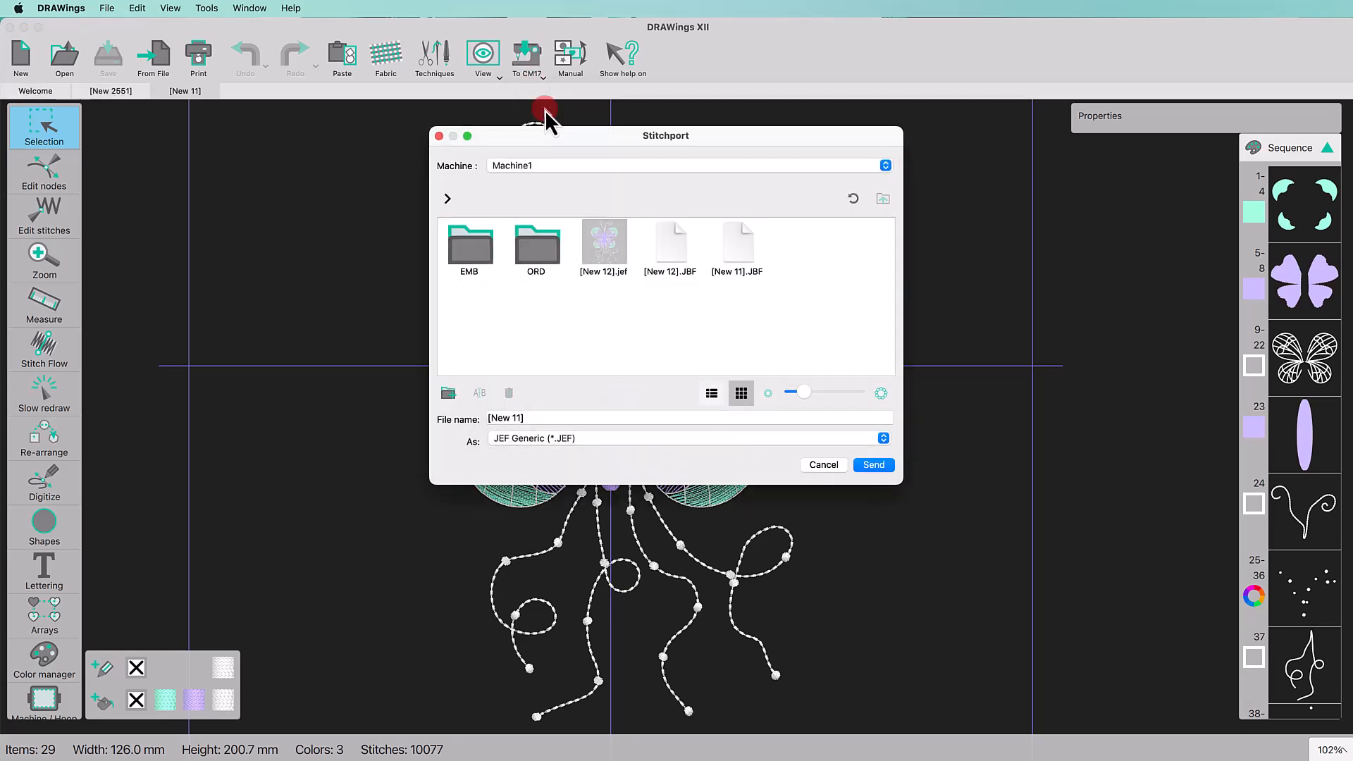
click(874, 464)
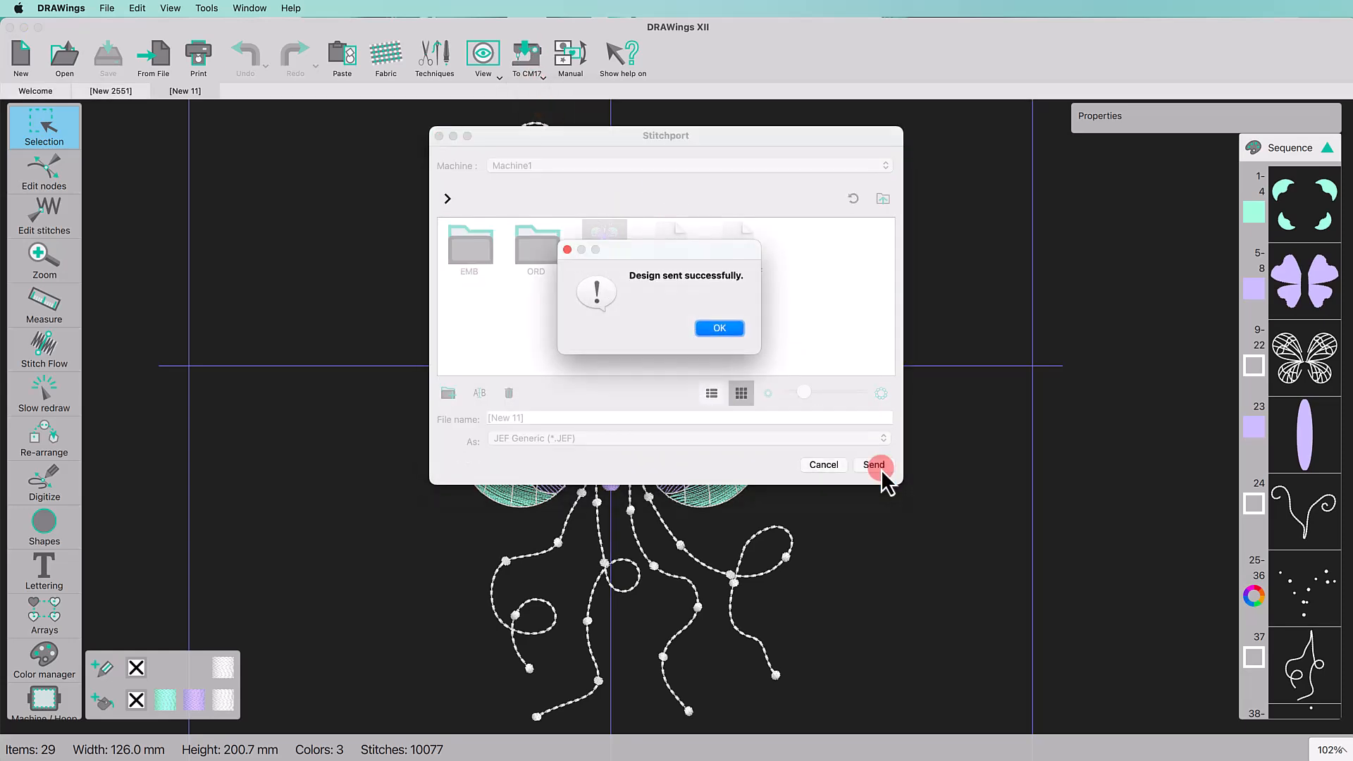
click(714, 340)
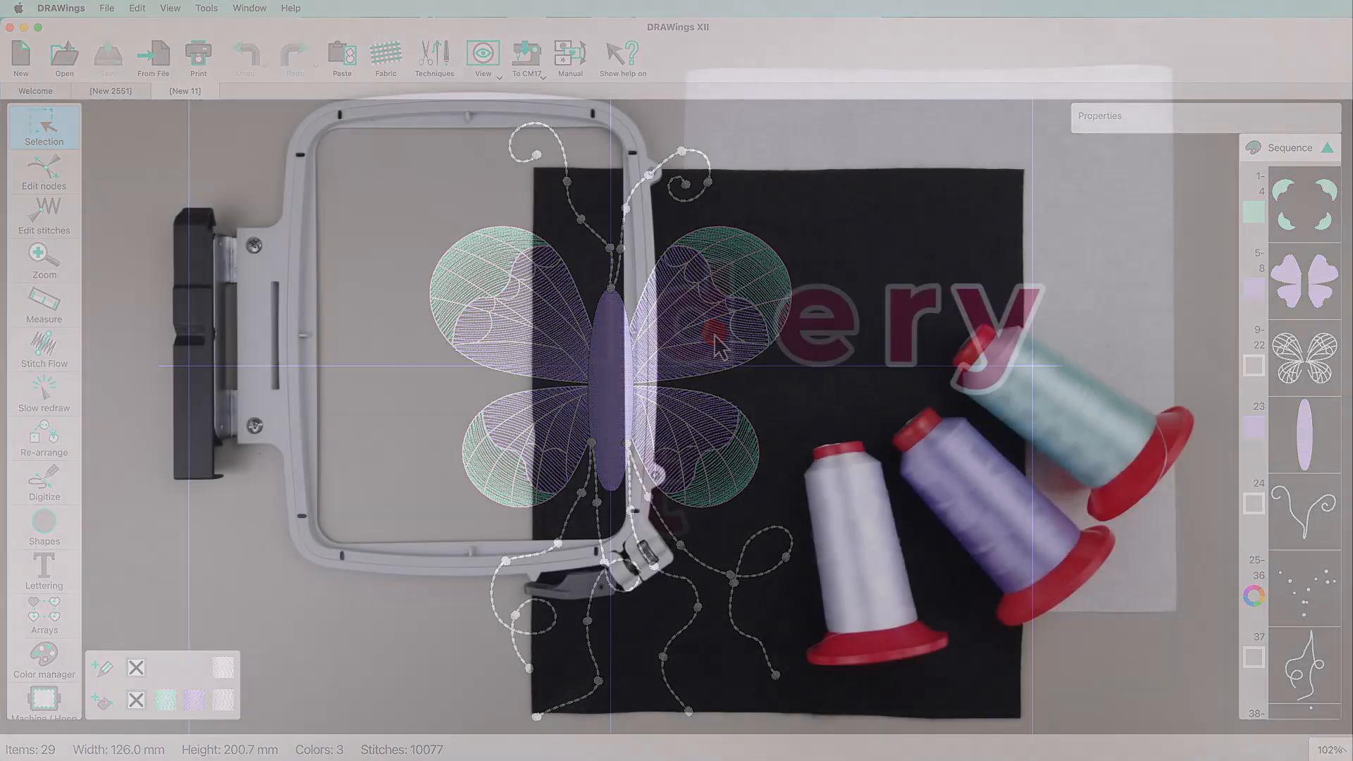